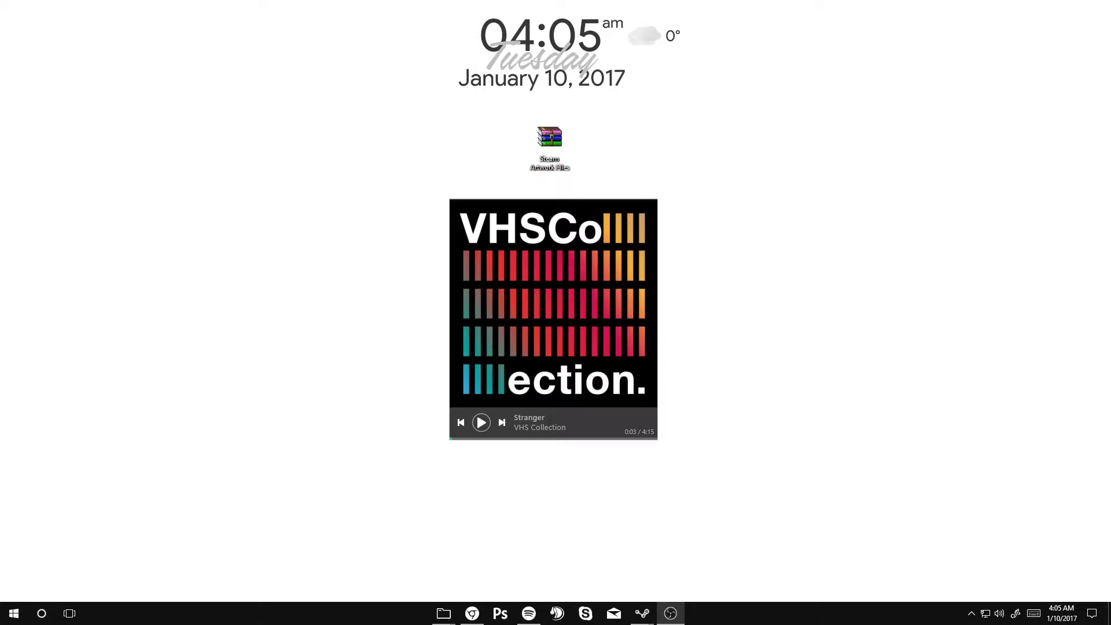
Preview The Beach and Ambush backgrounds in the Steam inventory, viewing Ambush full size.
mouse_move(9, 106)
left_mouse_down()
mouse_move(775, 107)
mouse_move(728, 47)
left_mouse_up()
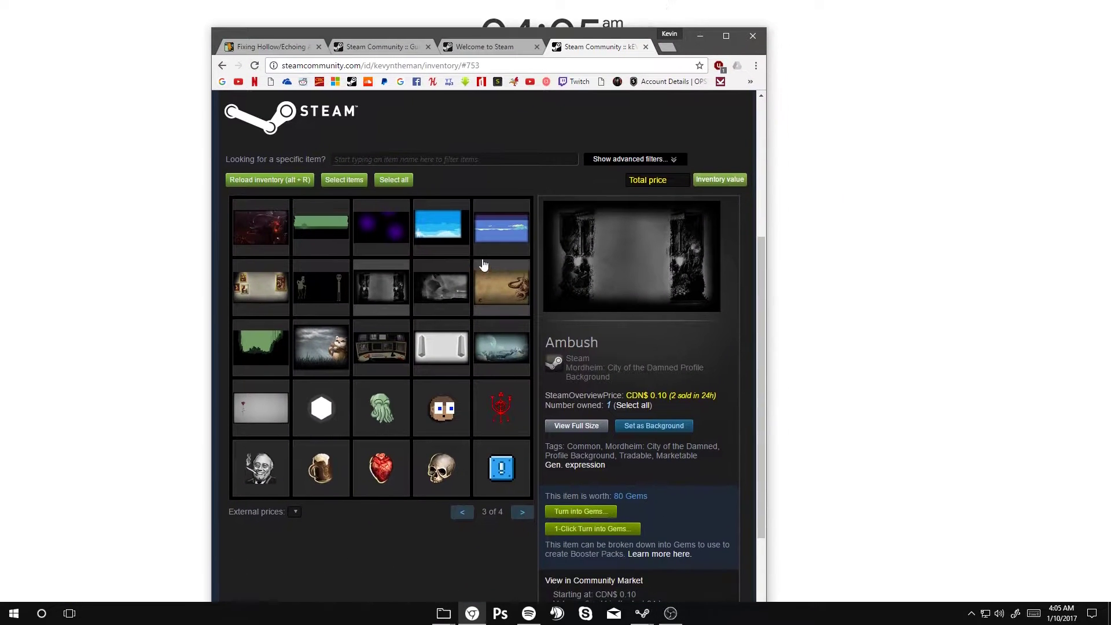
scroll(426, 222, "down", 1)
left_click(440, 227)
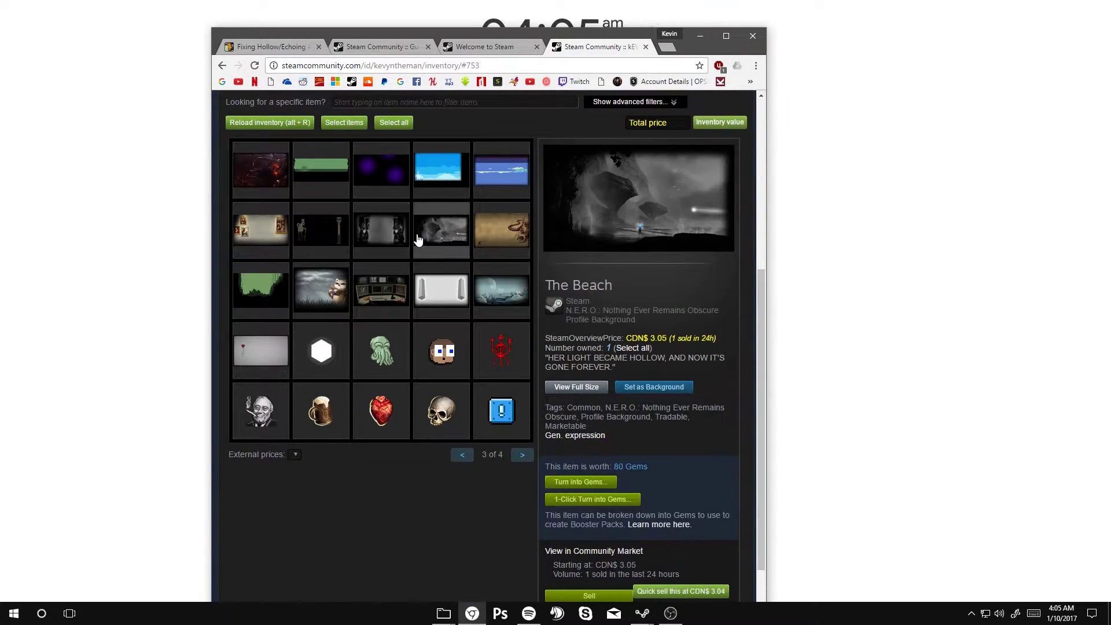
left_click(381, 229)
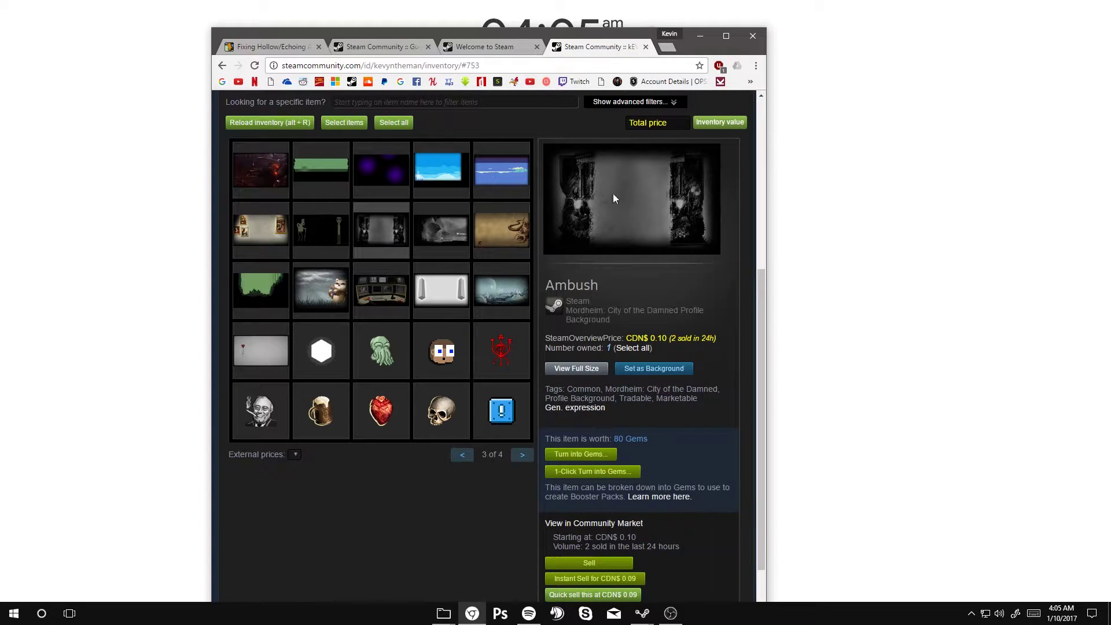
left_click(577, 369)
left_click(470, 442)
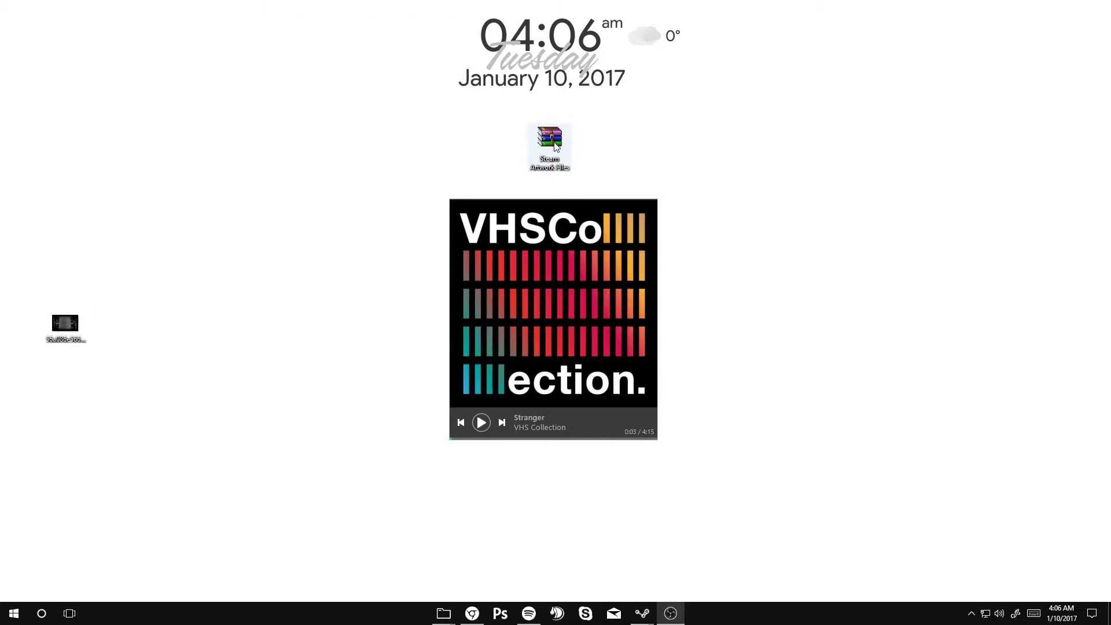
Extract the Steam Artwork Files archive into its own folder.
right_click(555, 146)
left_click(483, 219)
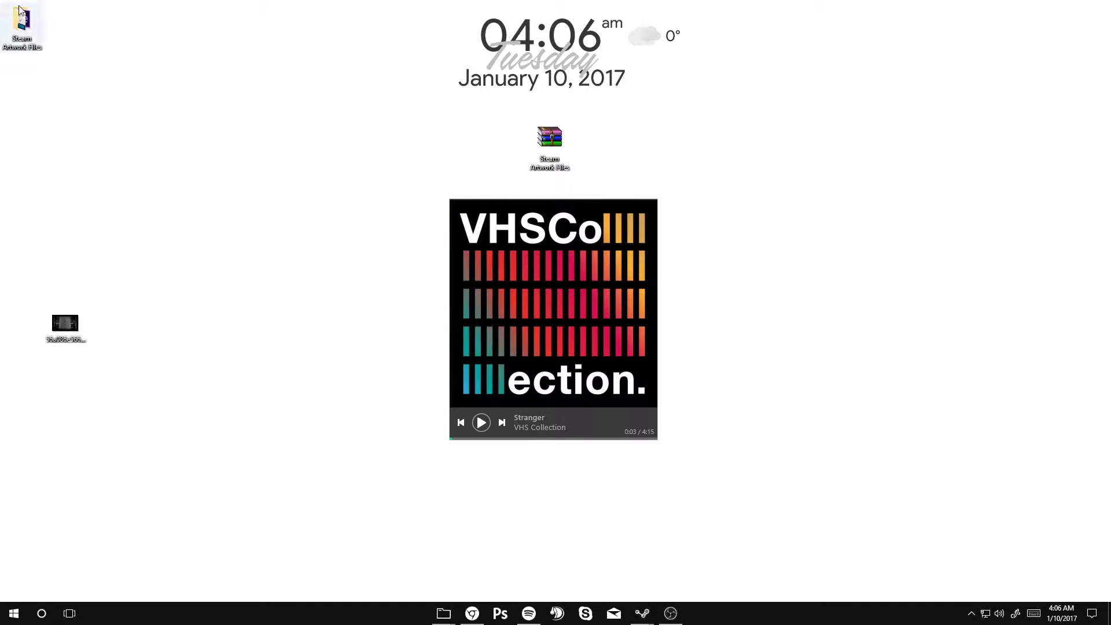
mouse_move(22, 26)
left_mouse_down()
mouse_move(507, 148)
mouse_move(901, 146)
left_mouse_up()
Open the Steam Artwork Files folder and select the AutoCrop Action file.
double_click(508, 148)
left_click_drag(731, 150, 444, 257)
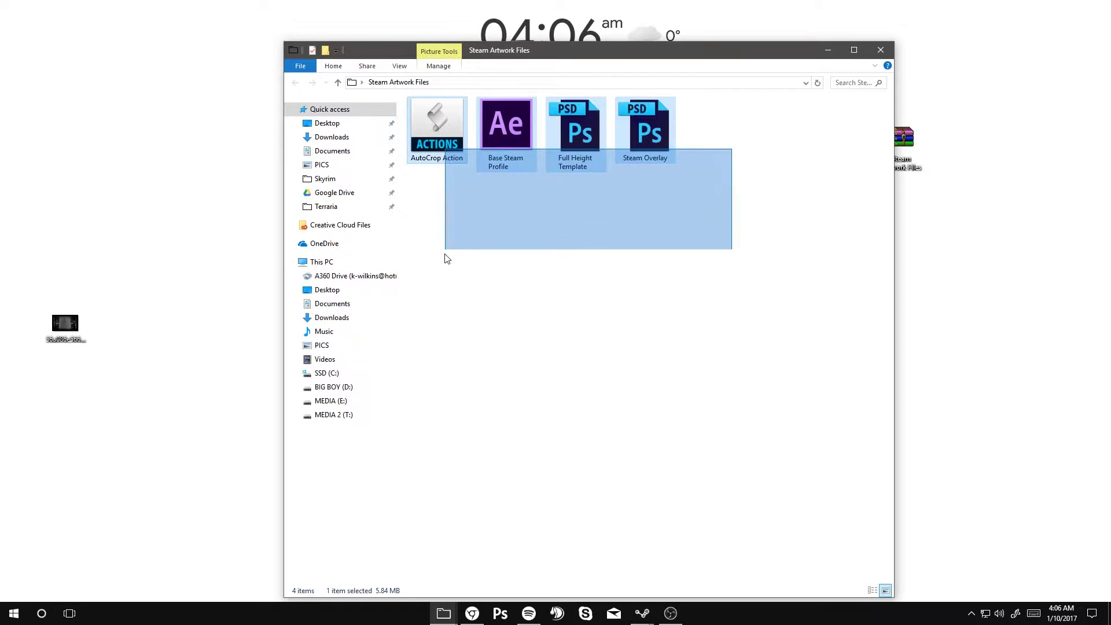
left_click(441, 261)
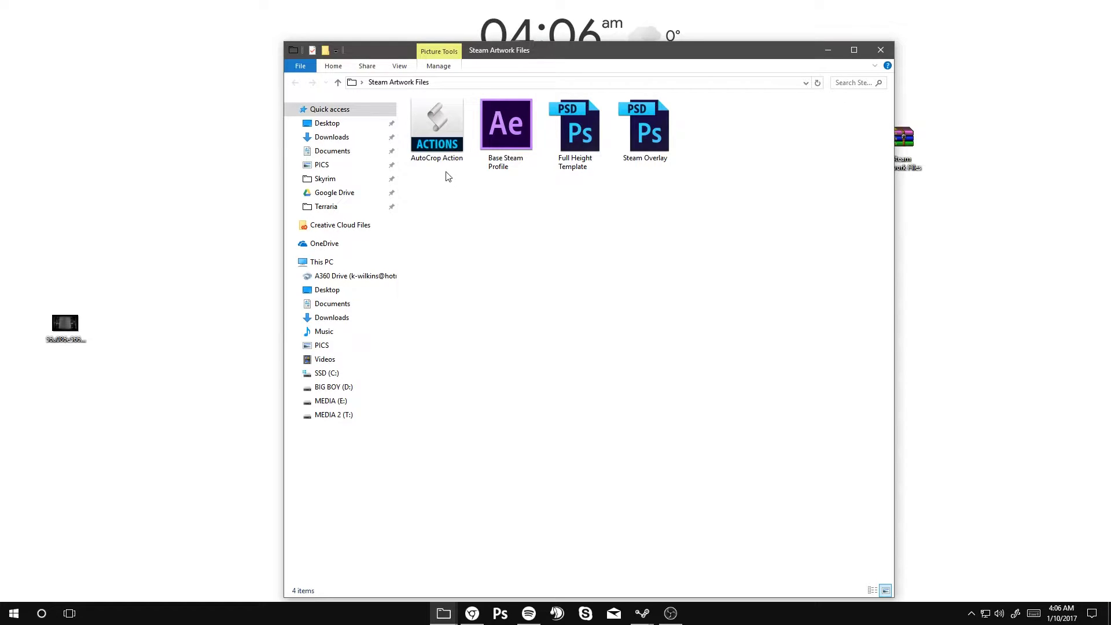
left_click(459, 161)
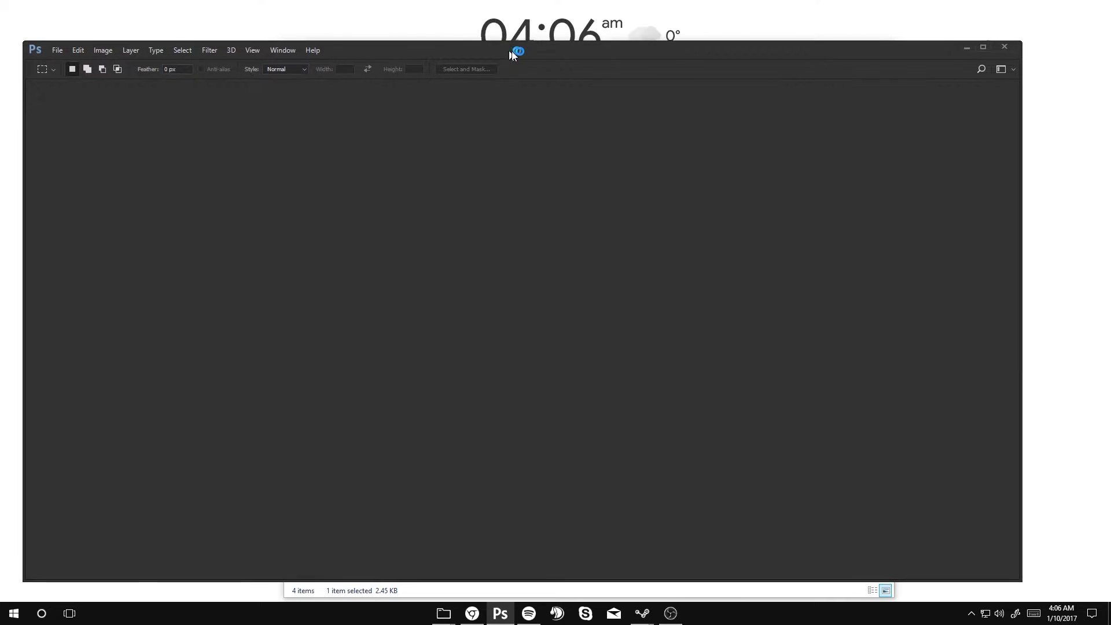
Open the desktop background image in a maximized Photoshop and close the Timeline panel.
mouse_move(511, 51)
left_mouse_down()
mouse_move(685, 183)
mouse_move(642, 59)
left_mouse_up()
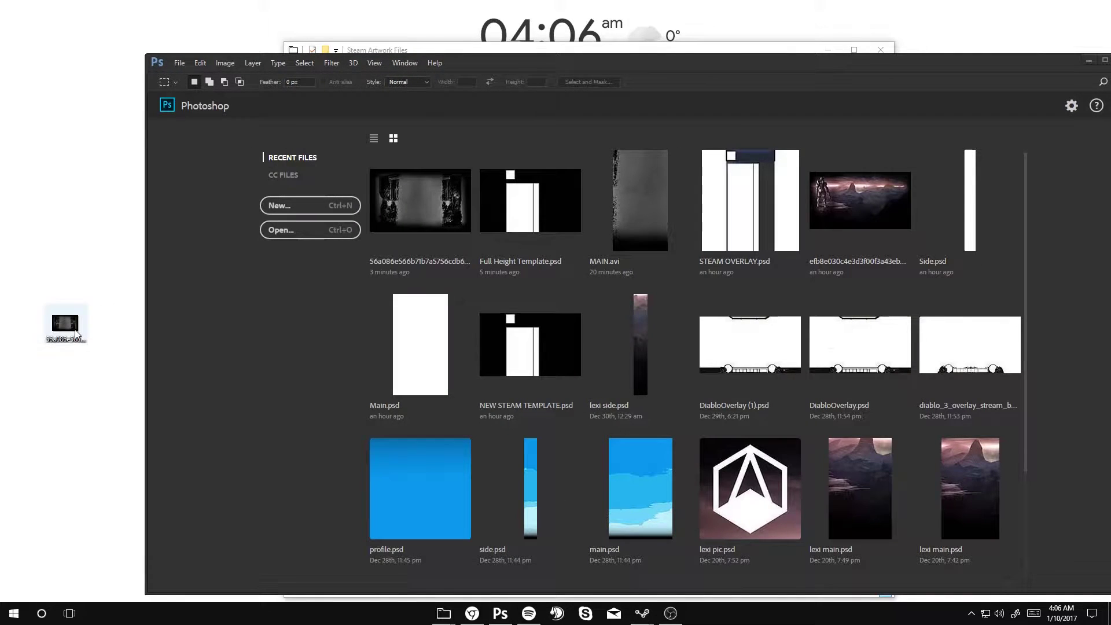
left_click_drag(65, 326, 374, 117)
left_click_drag(539, 54, 451, 77)
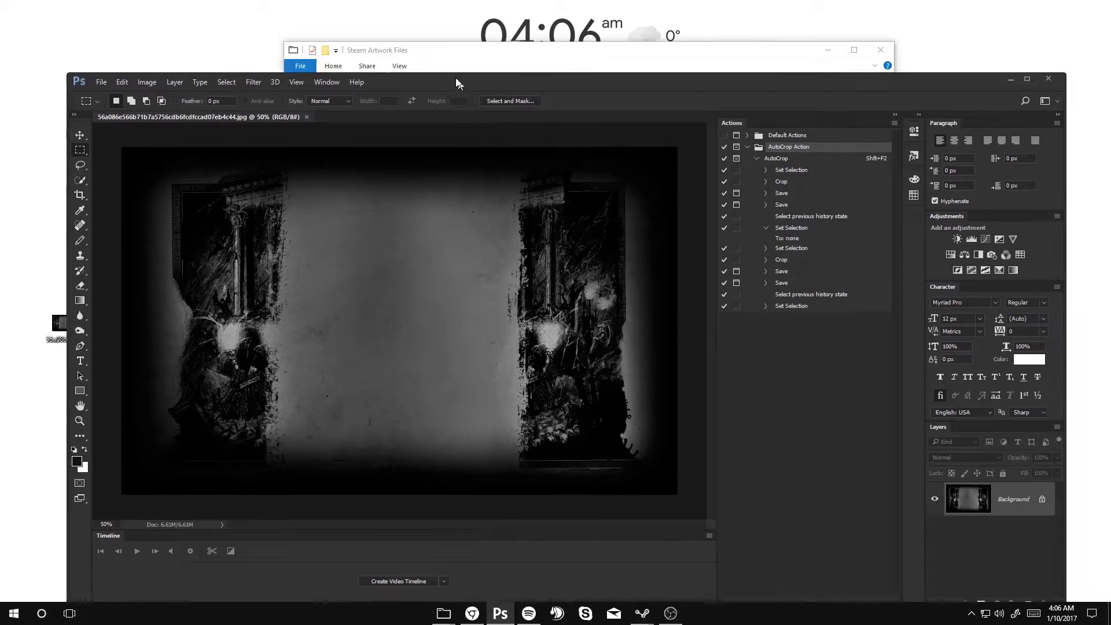
double_click(452, 76)
left_click(755, 525)
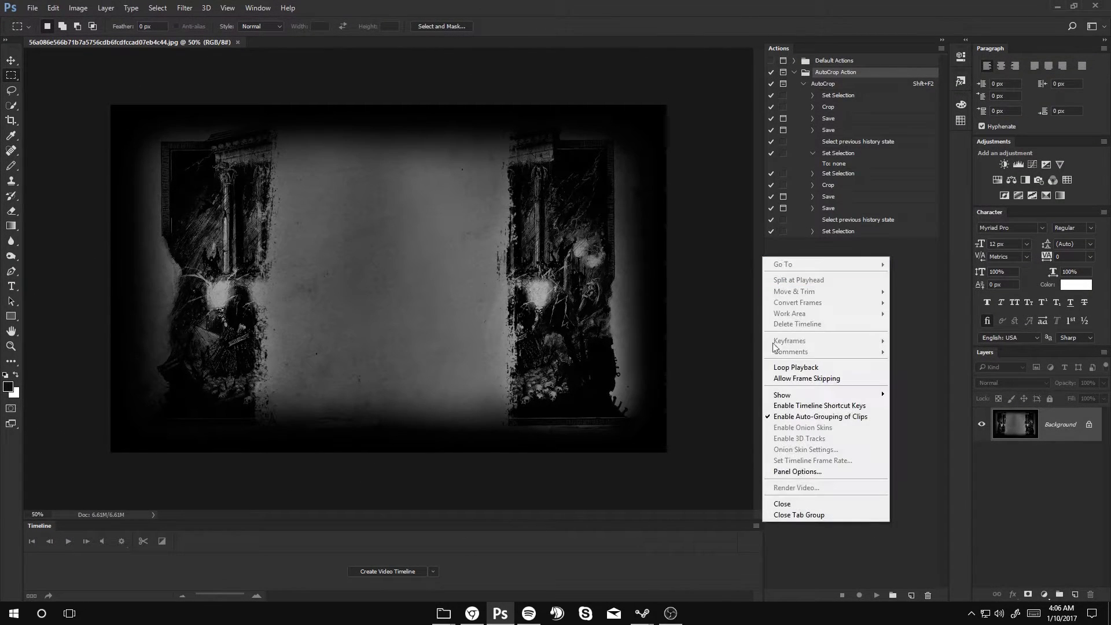
left_click(781, 505)
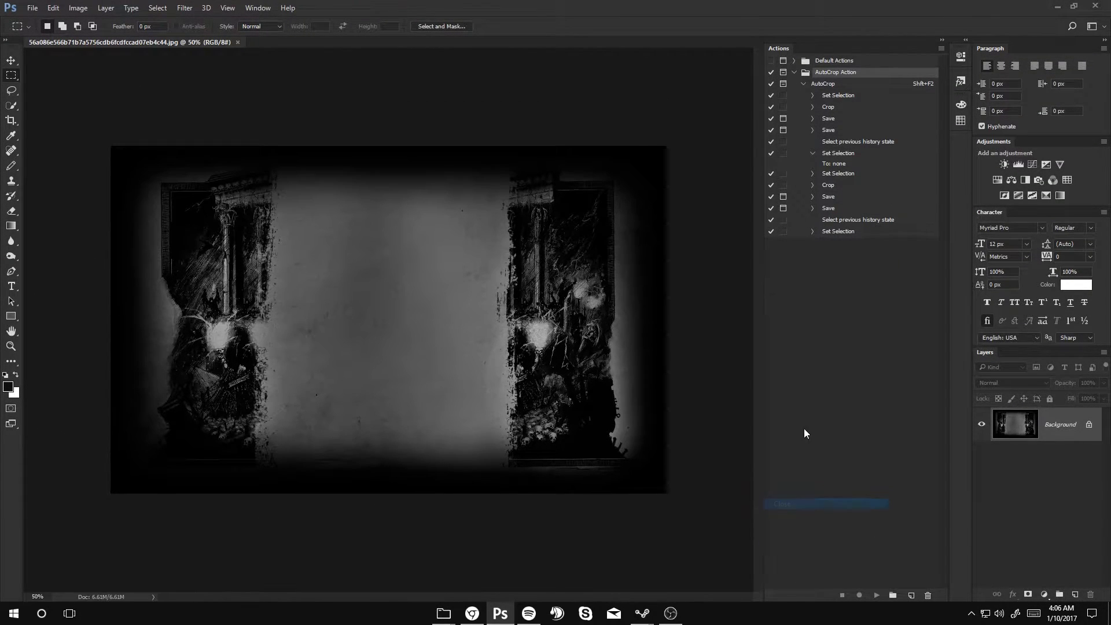
Reopen the Actions panel from the Window menu and select the AutoCrop action.
left_click(941, 50)
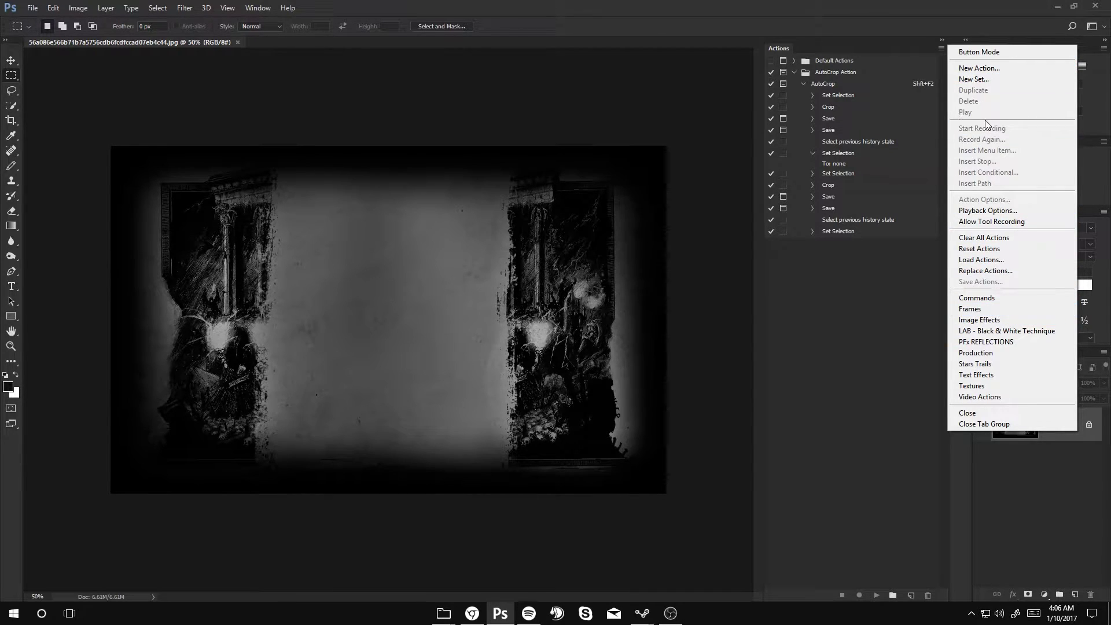
left_click(941, 50)
left_click(980, 412)
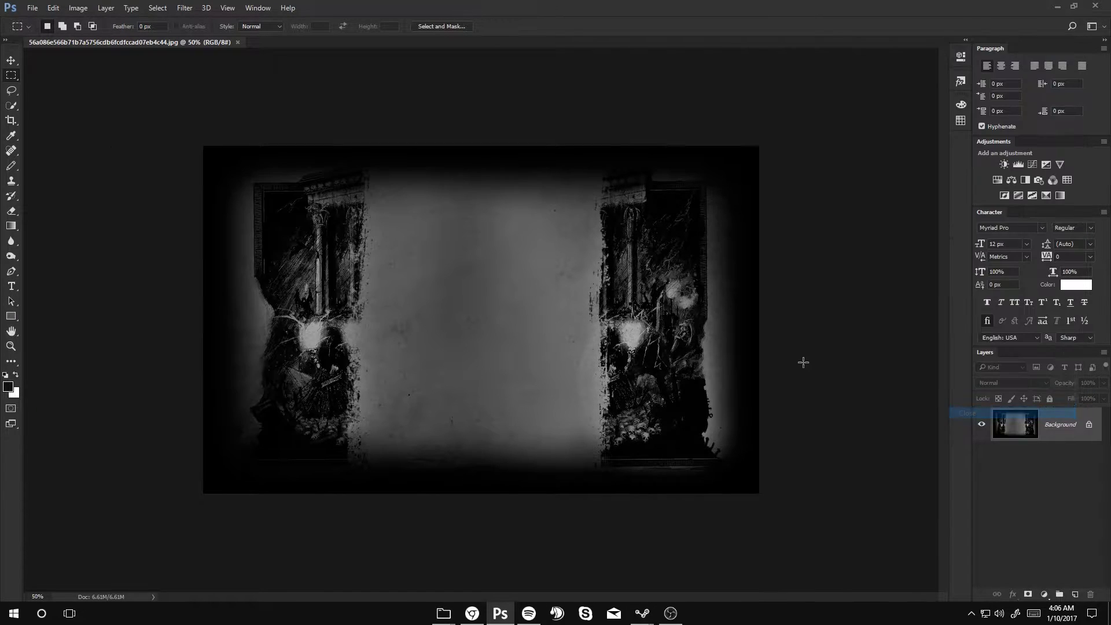
left_click(255, 8)
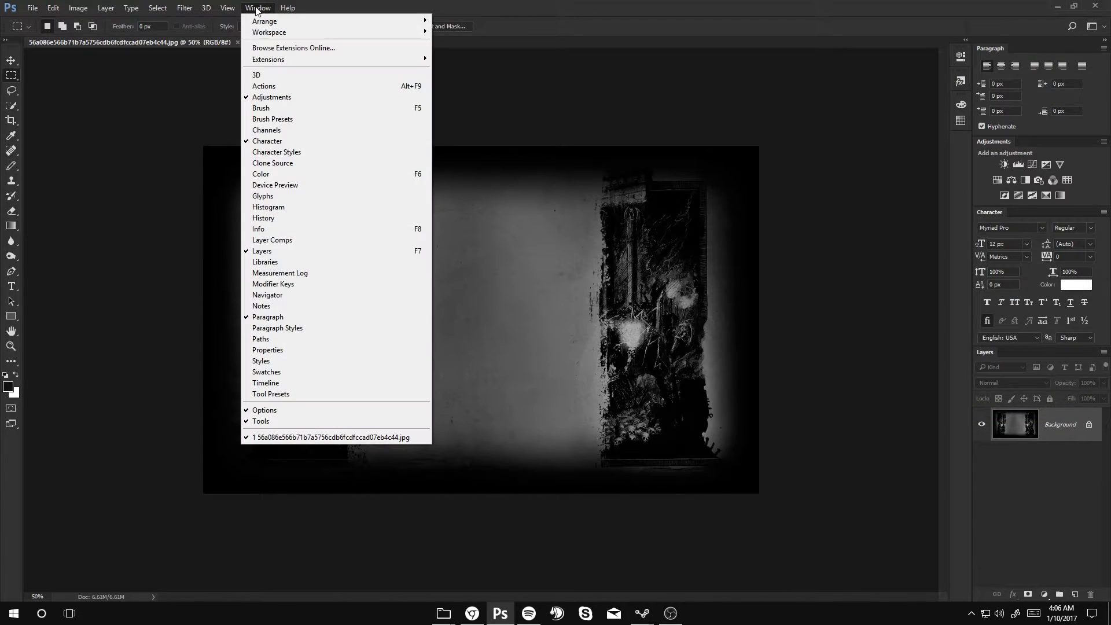
left_click(259, 88)
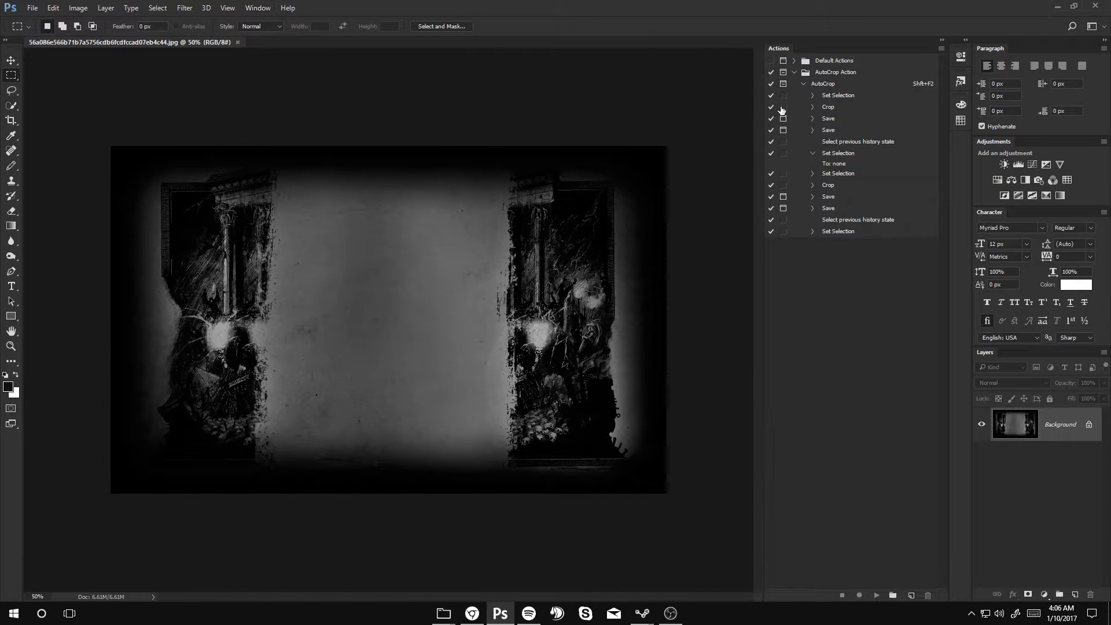
left_click(836, 72)
left_click(844, 85)
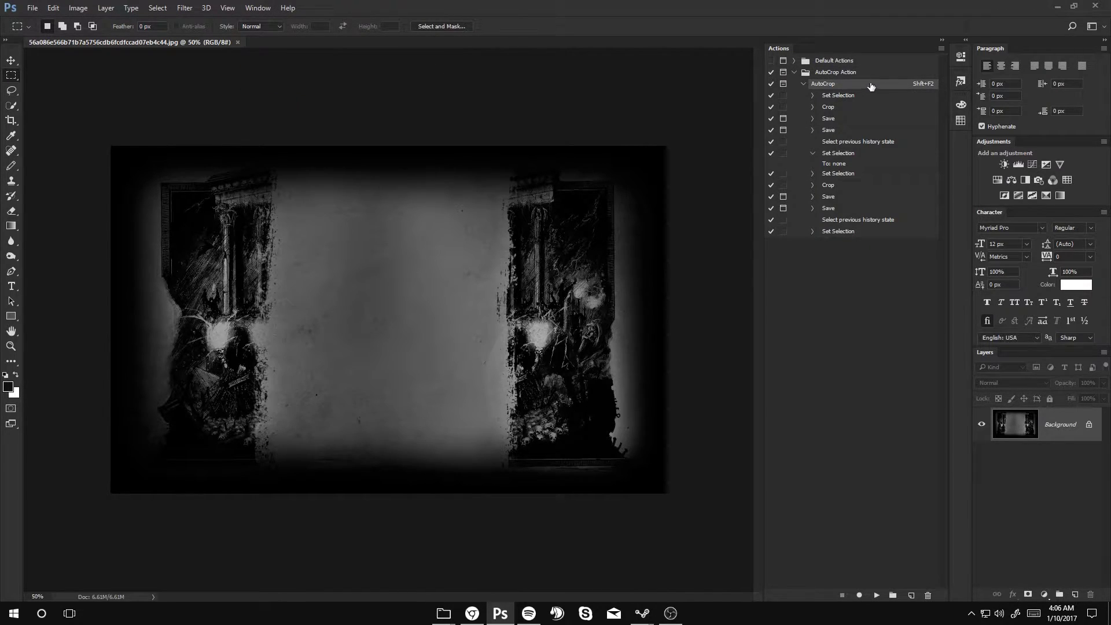
double_click(925, 85)
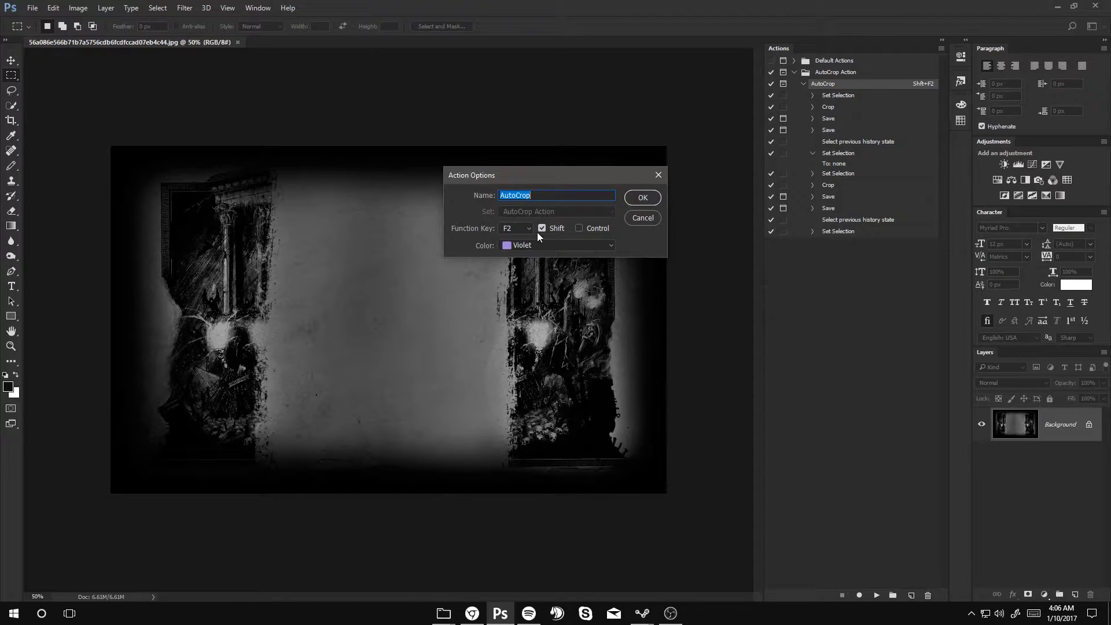
left_click(528, 229)
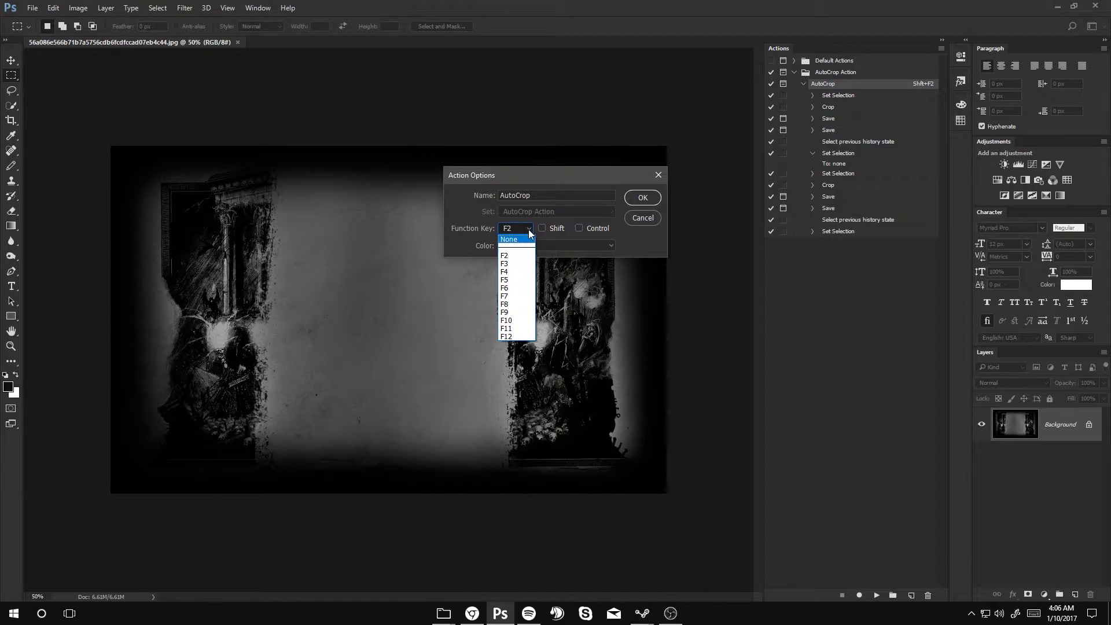
left_click(528, 231)
left_click(642, 198)
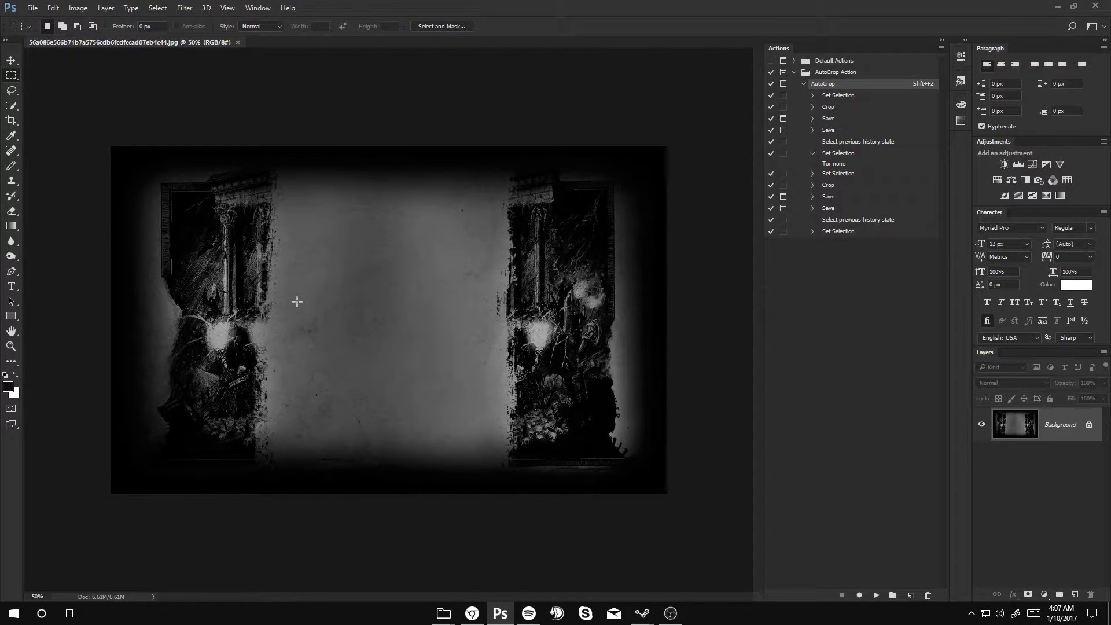
Run AutoCrop with Shift+F2 and save the Main crop as PSD and PNG.
key("shift+F2")
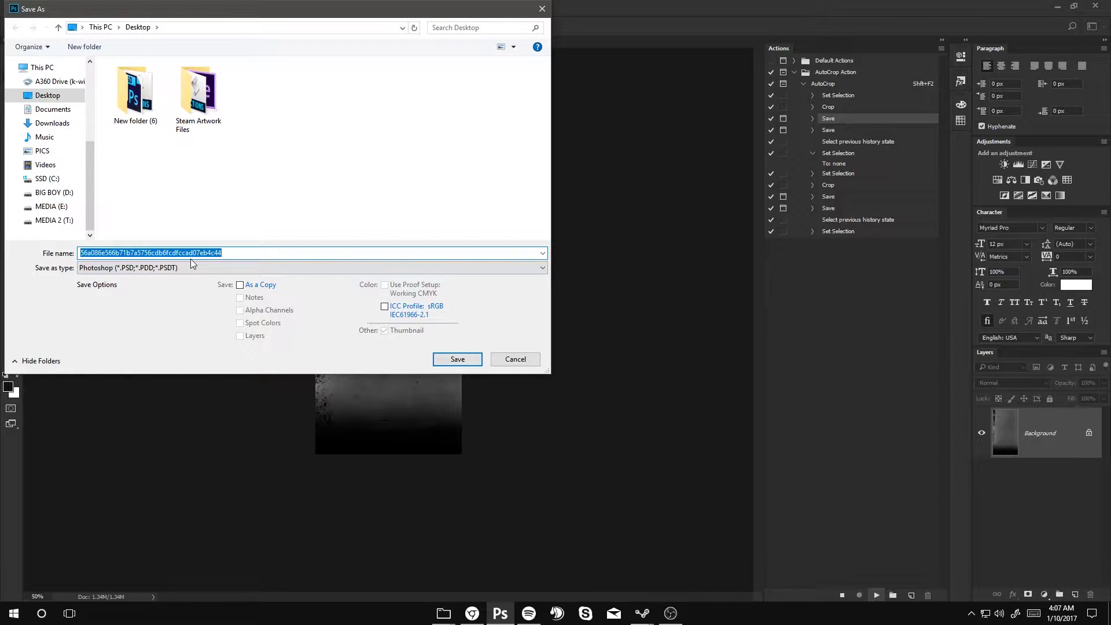
type("Main")
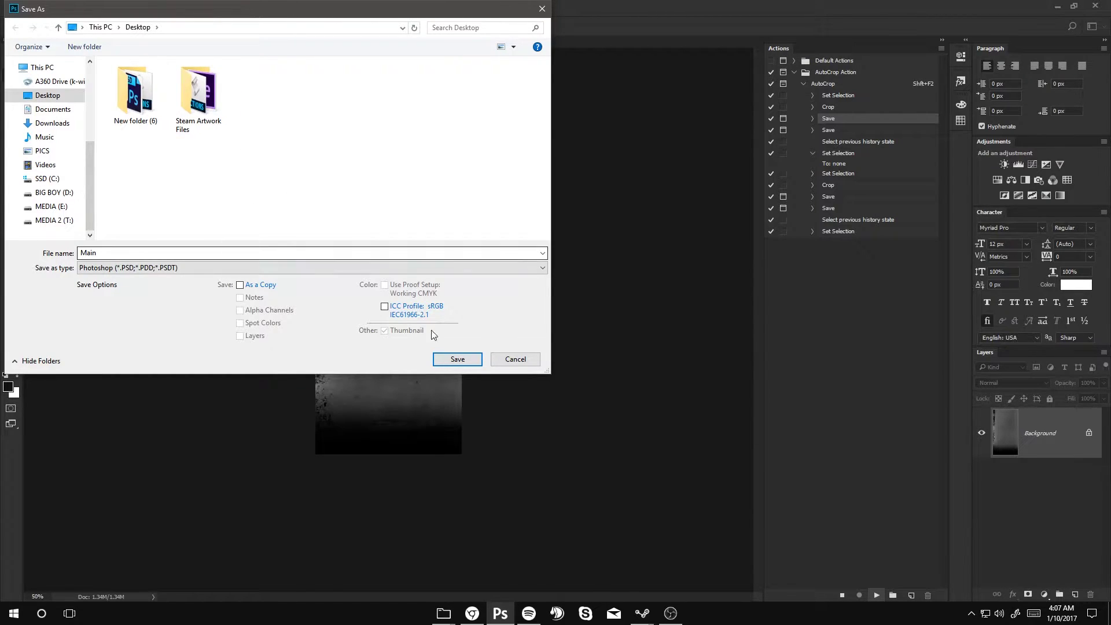
left_click(456, 359)
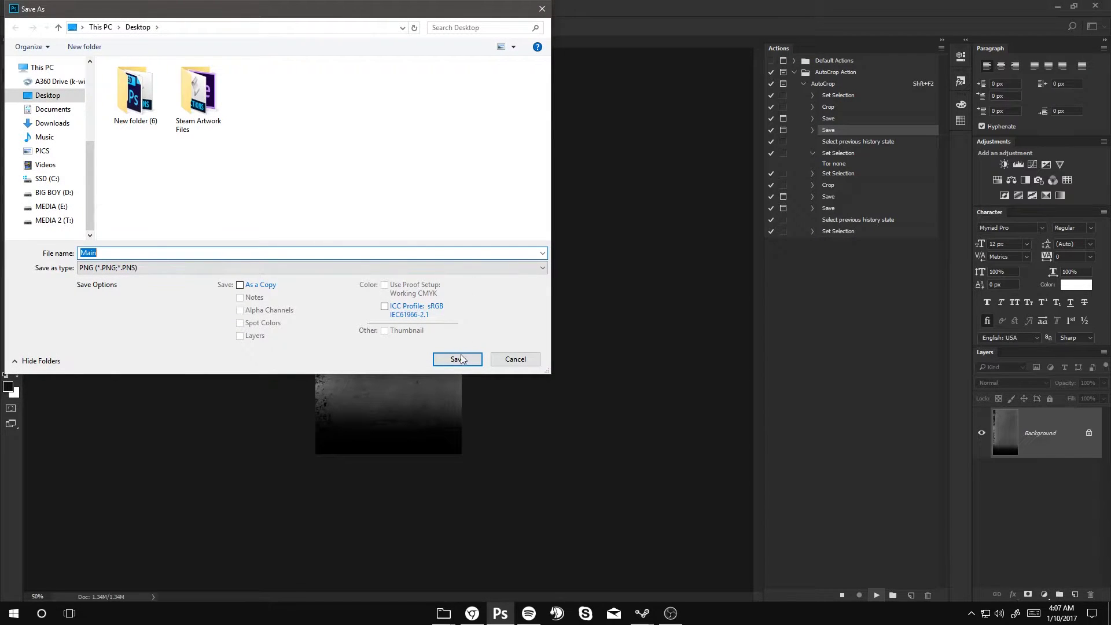
left_click(458, 360)
left_click(555, 201)
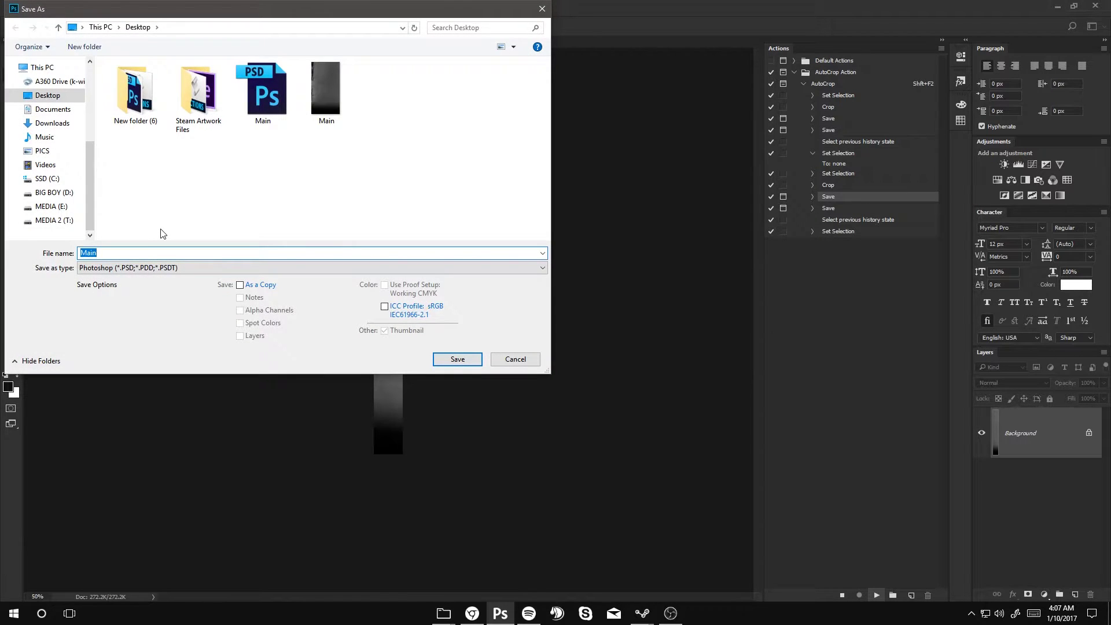
type("Side")
Save the Side crop as PSD and PNG, then minimize Photoshop.
left_click(458, 360)
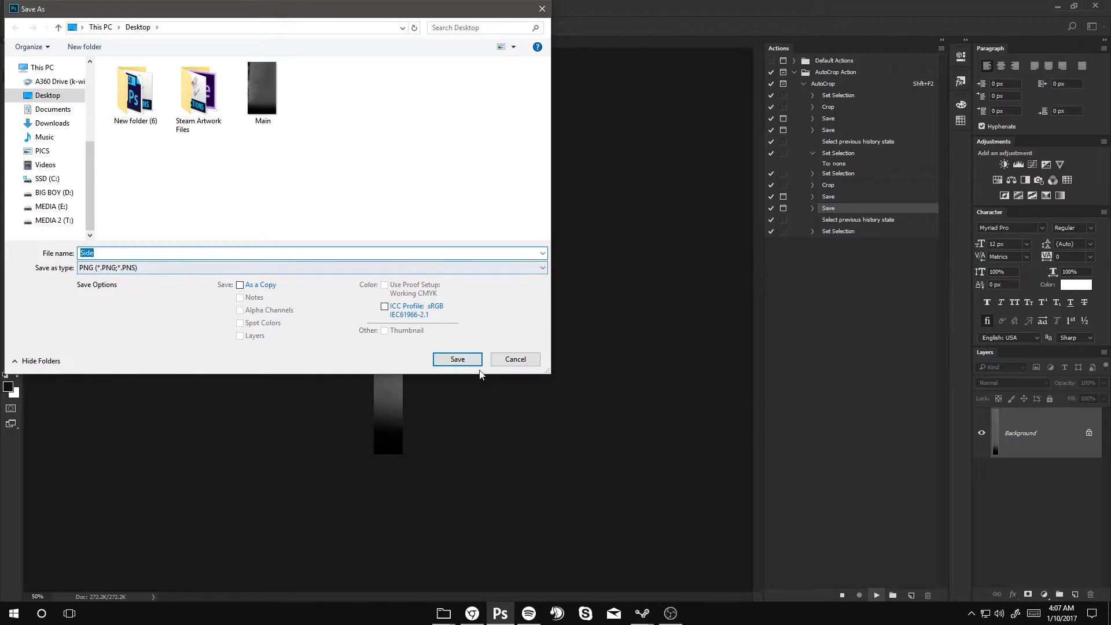
left_click(457, 360)
left_click(559, 204)
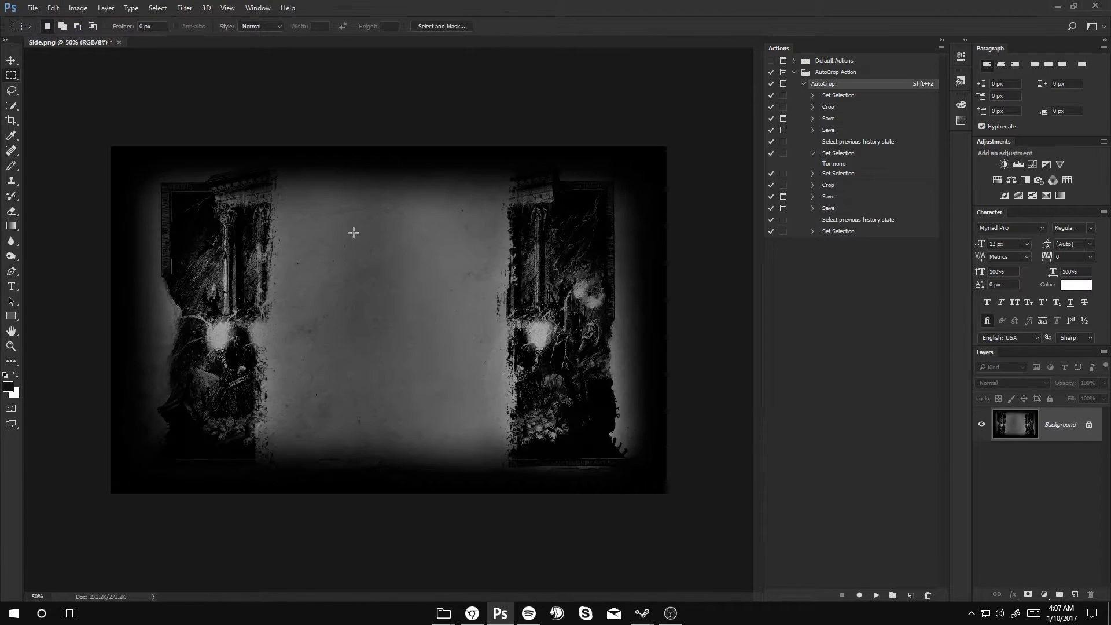
left_click(1057, 7)
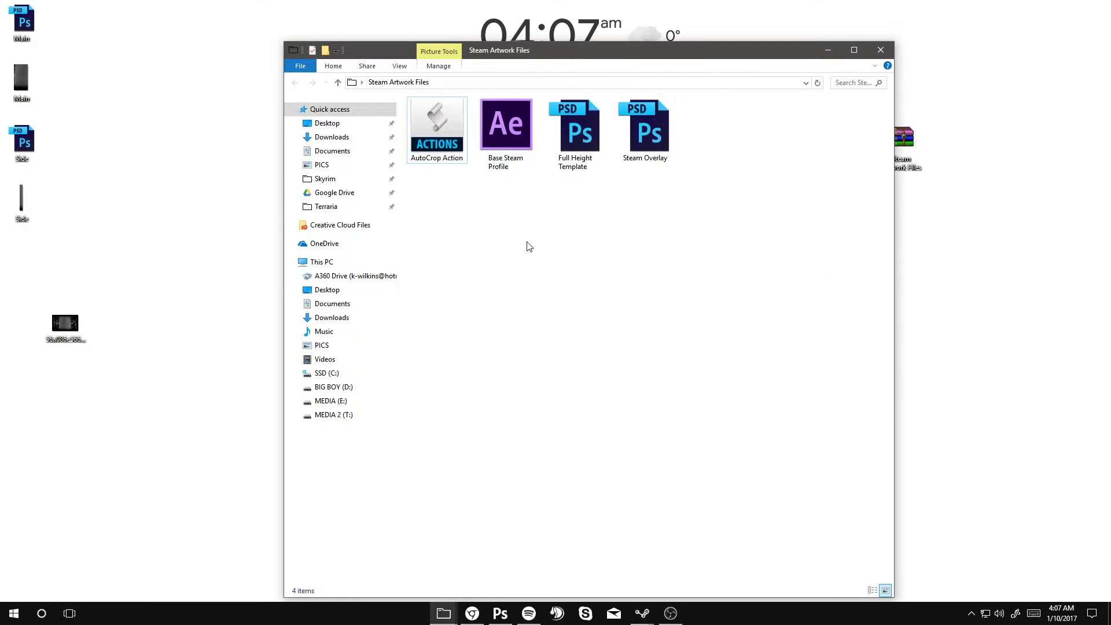
Open Base Steam Profile.aep from the Steam Artwork Files folder.
double_click(566, 146)
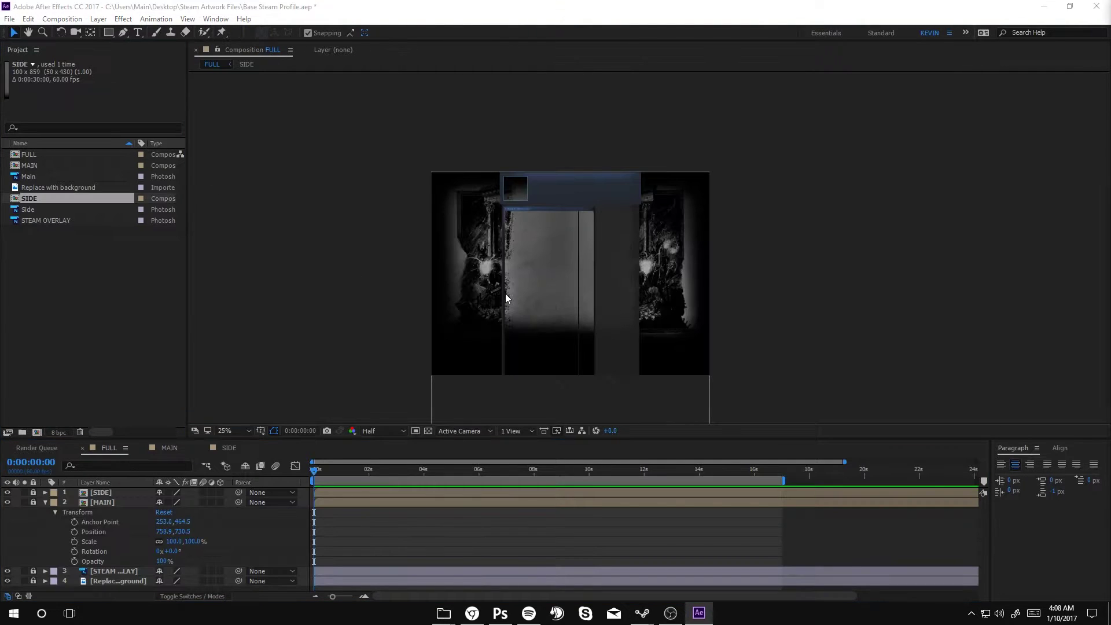
scroll(556, 270, "up", 2)
scroll(518, 274, "down", 2)
scroll(477, 297, "up", 2)
scroll(478, 297, "down", 2)
scroll(666, 284, "up", 2)
scroll(659, 287, "down", 2)
scroll(621, 275, "up", 2)
Pan across the FULL layout and select the STEAM OVERLAY footage item.
left_click_drag(408, 151, 460, 154)
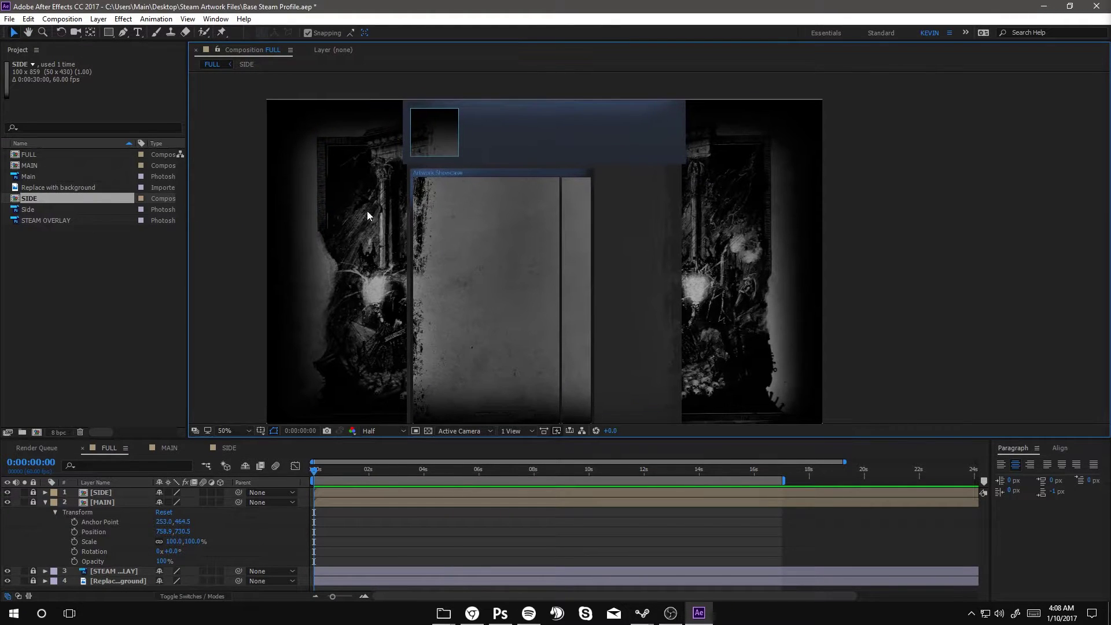
left_click_drag(683, 216, 740, 190)
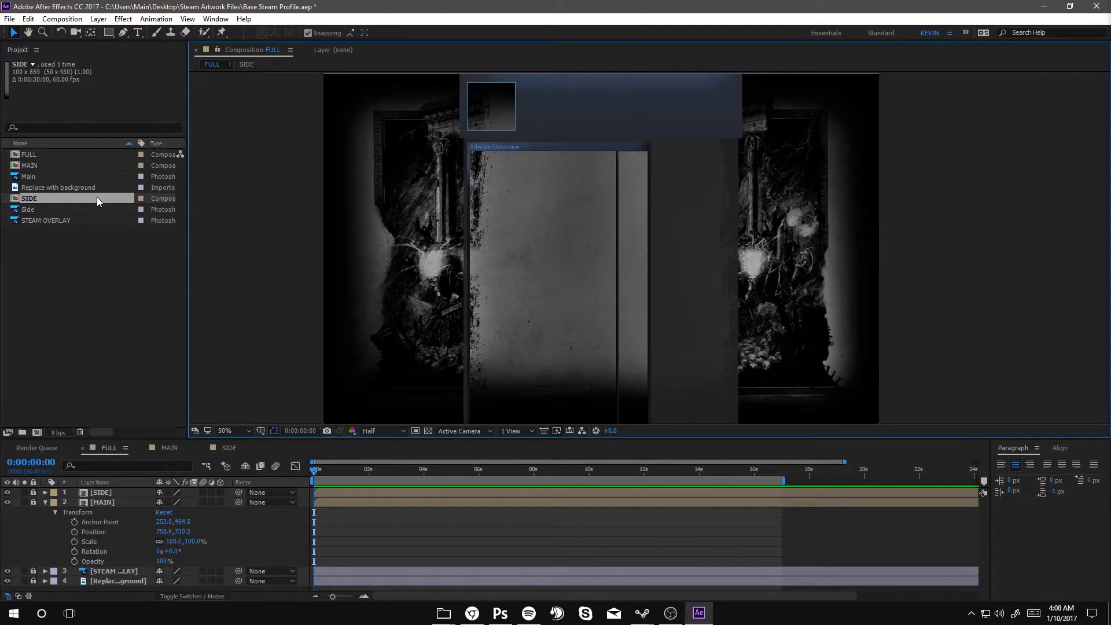
left_click(43, 211)
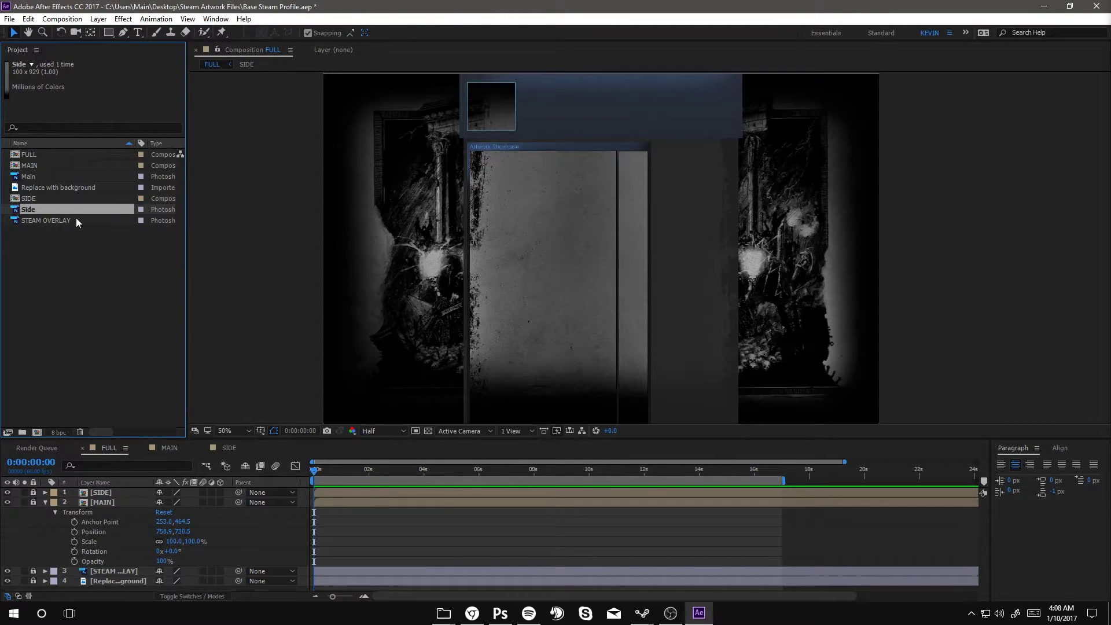
left_click(76, 219)
Replace the STEAM OVERLAY footage with Steam Overlay.psd from Steam Artwork Files.
right_click(83, 219)
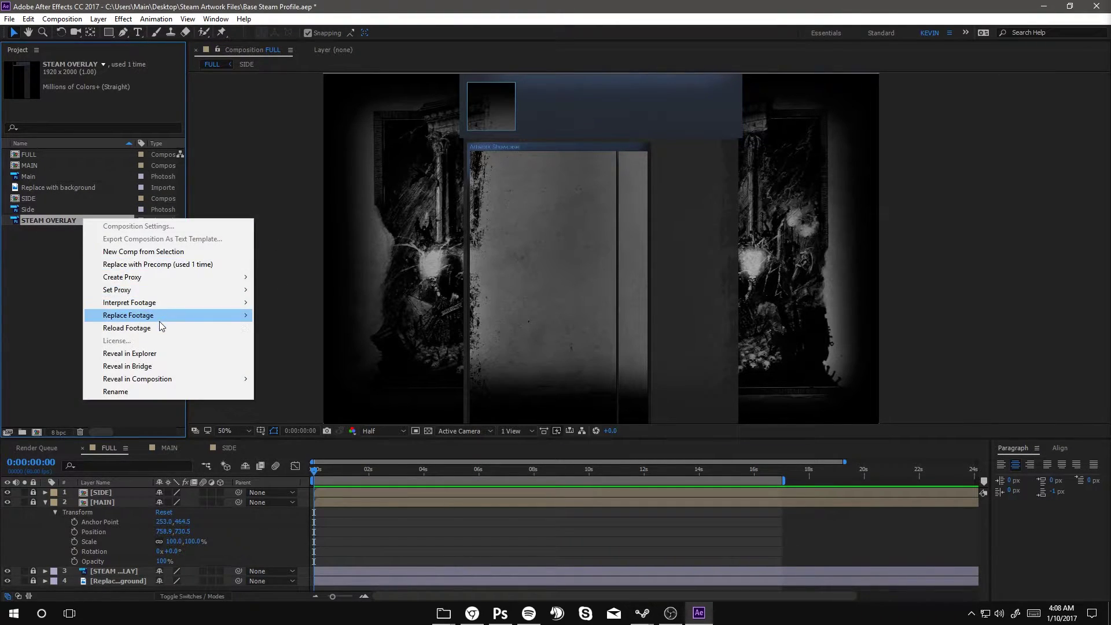
mouse_move(128, 316)
left_click(300, 313)
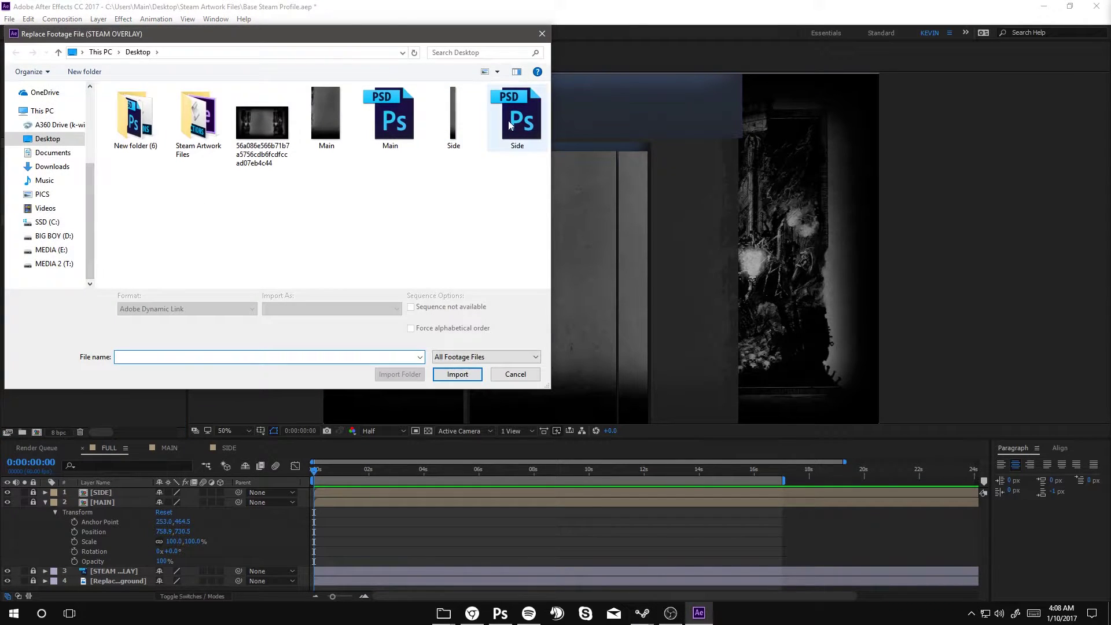
double_click(199, 122)
left_click(211, 139)
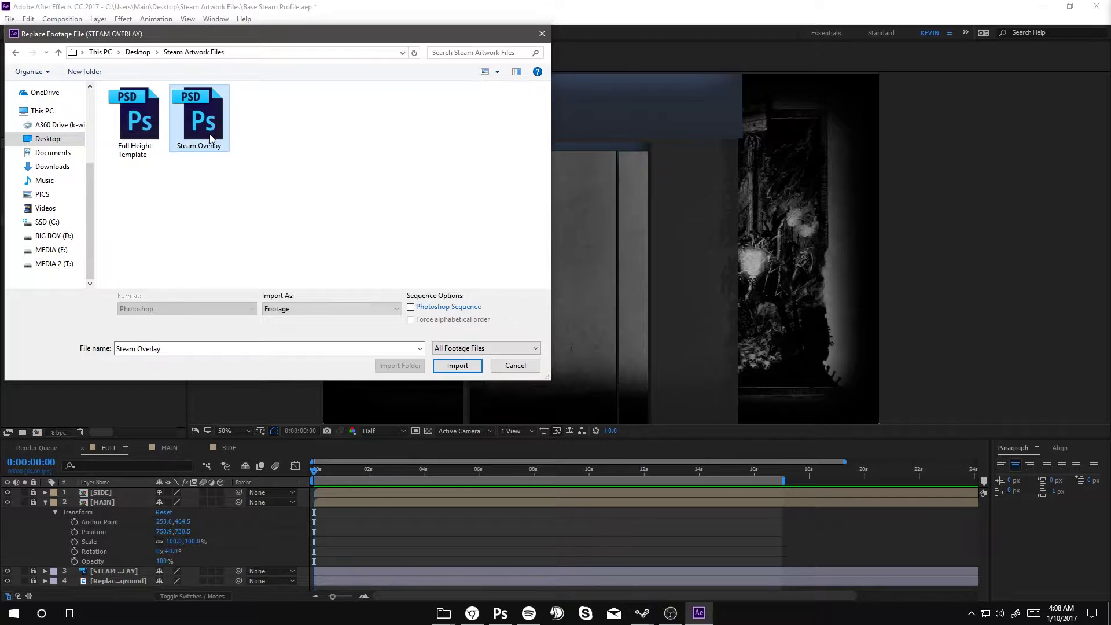
left_click(457, 366)
left_click(133, 164)
Inspect the Replace with background, Main and Side items in the Project panel.
left_click(84, 187)
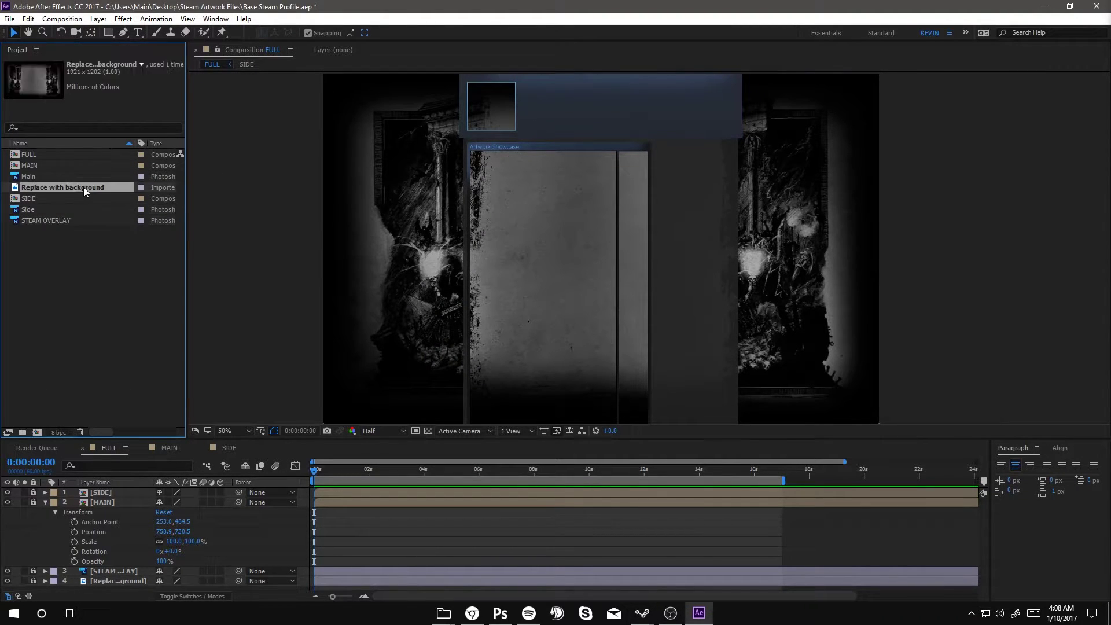
right_click(84, 187)
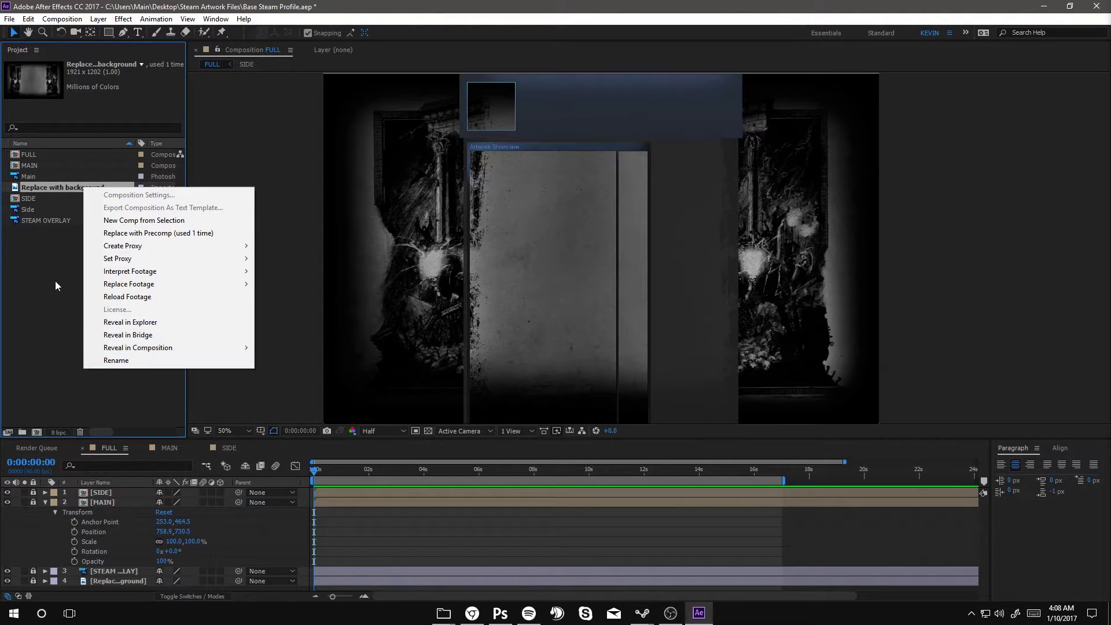
left_click(55, 280)
left_click(52, 176)
left_click(69, 209)
left_click(65, 175)
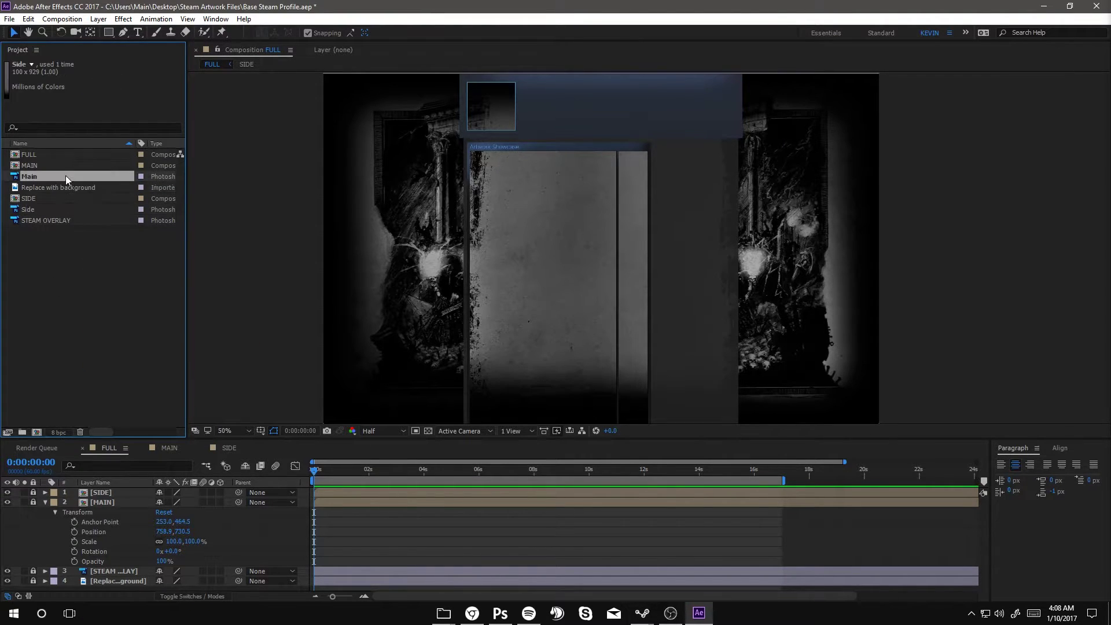
left_click(48, 204)
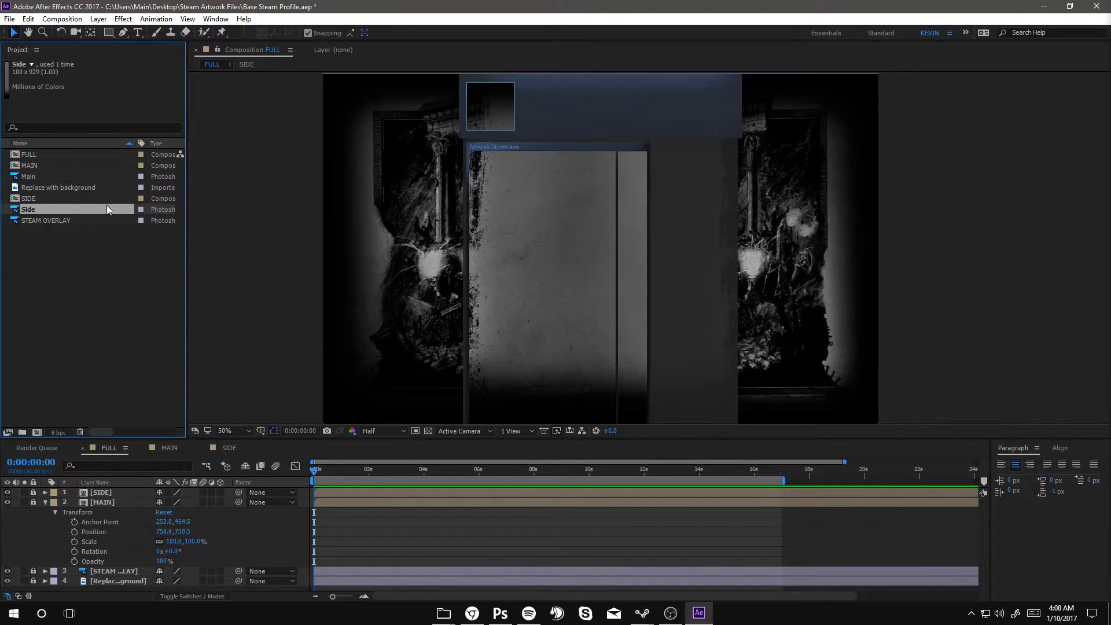
left_click(178, 231)
left_click(96, 164)
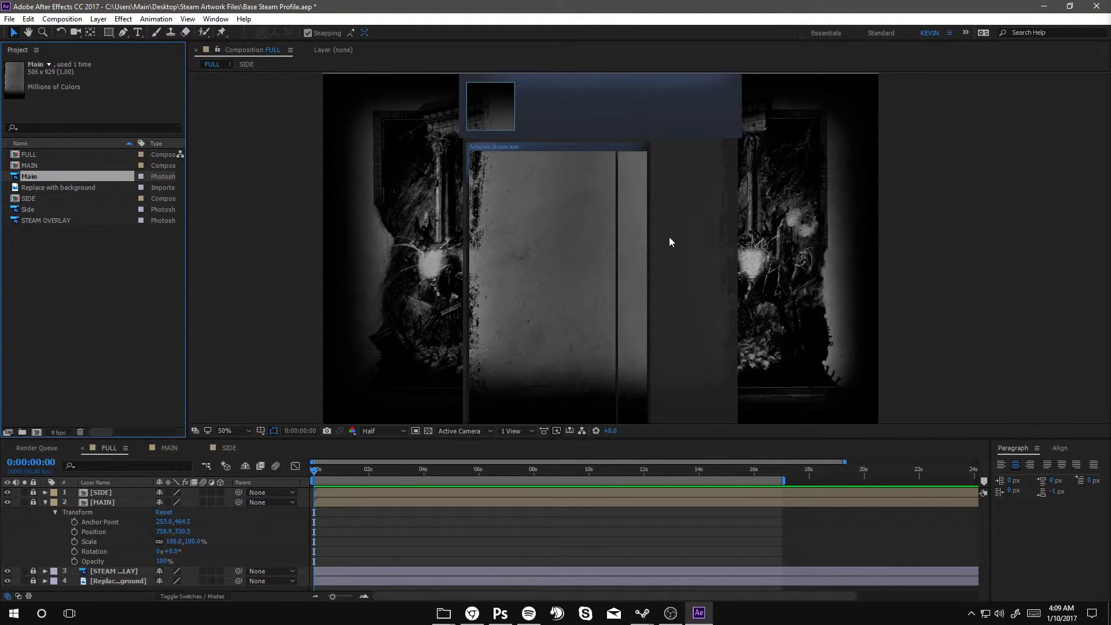
left_click(91, 285)
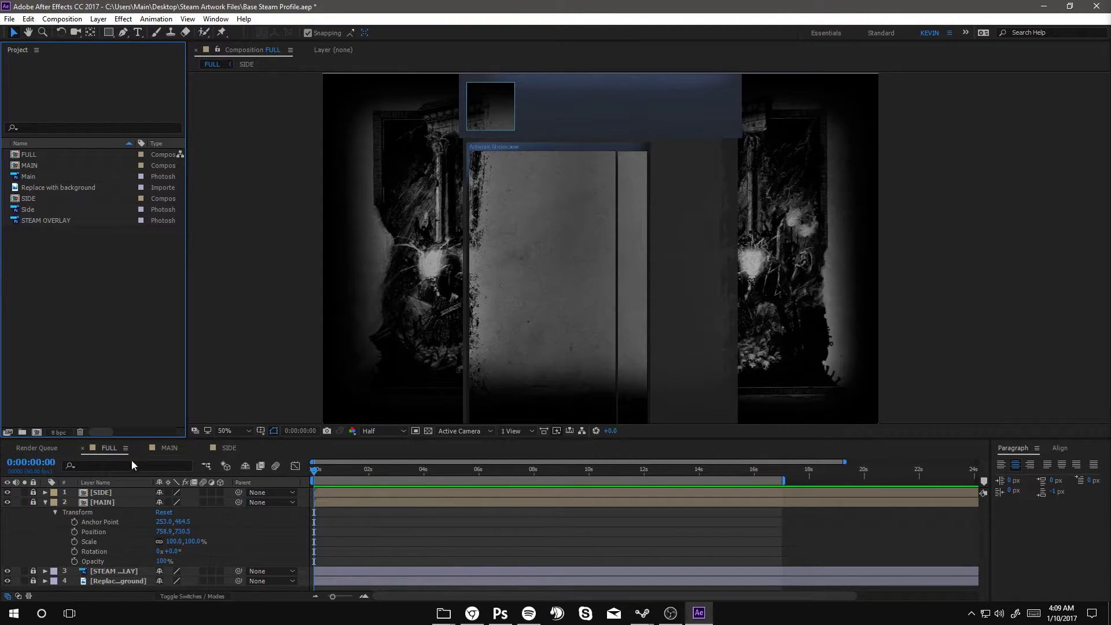
mouse_move(315, 470)
left_mouse_down()
mouse_move(421, 470)
mouse_move(285, 488)
left_mouse_up()
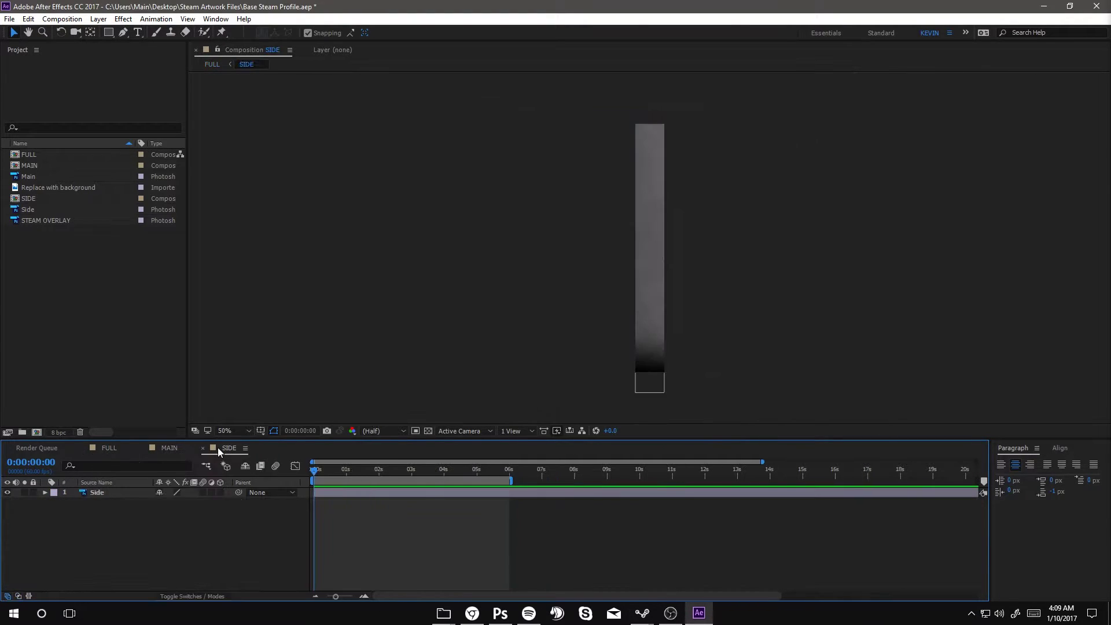
left_click(169, 448)
left_click(108, 448)
left_click(168, 448)
left_click(228, 448)
left_click(161, 446)
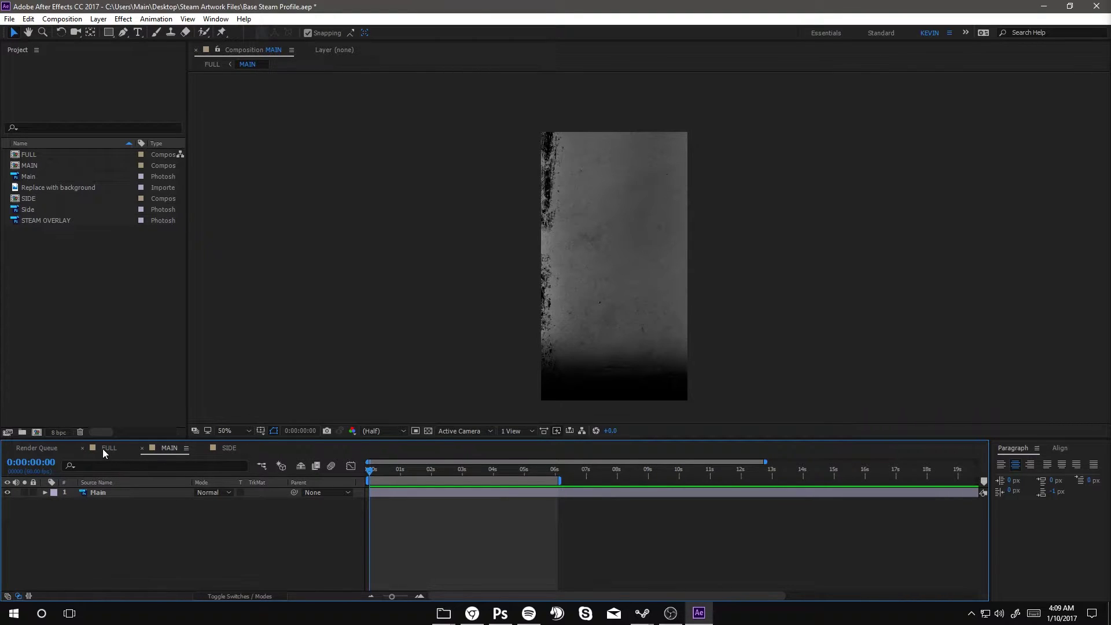
left_click(217, 447)
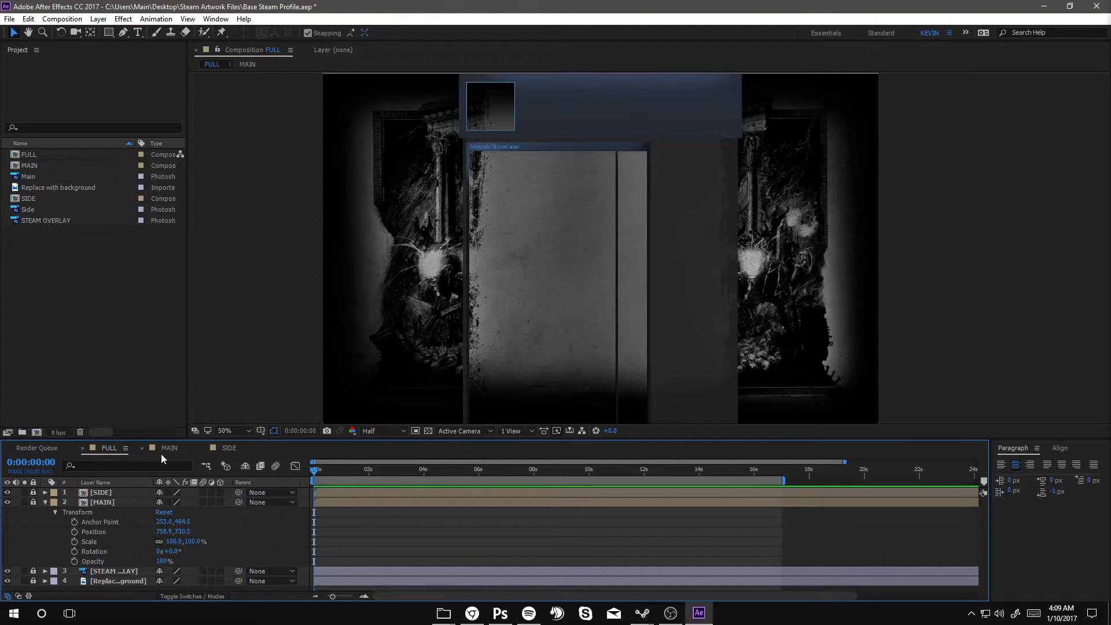
left_click(168, 447)
left_click(109, 447)
left_click_drag(560, 239, 560, 270)
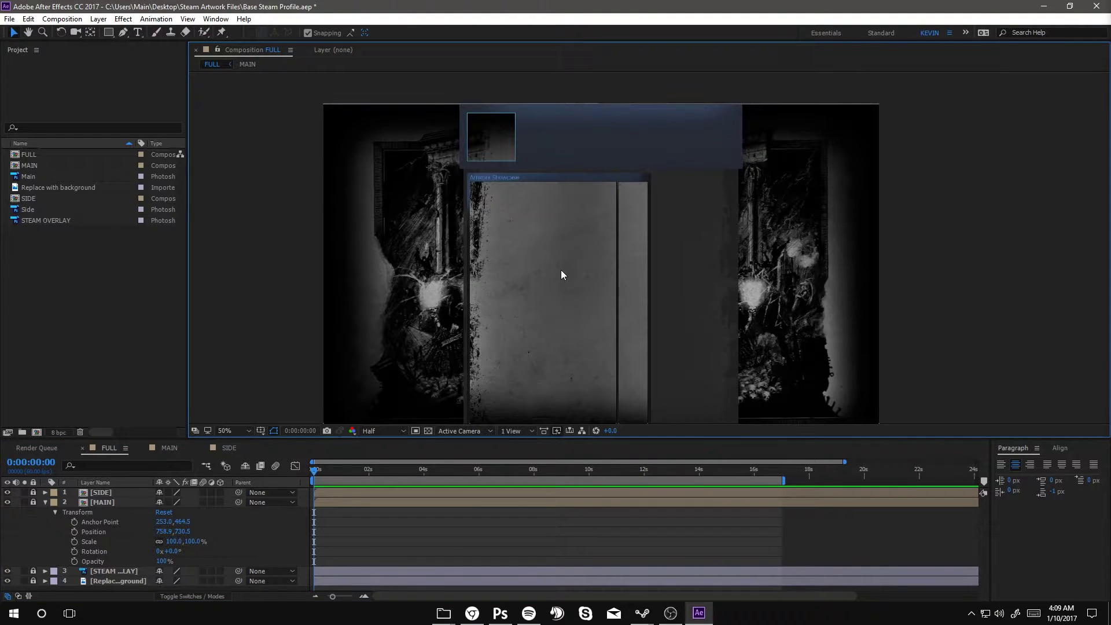
left_click_drag(561, 269, 557, 267)
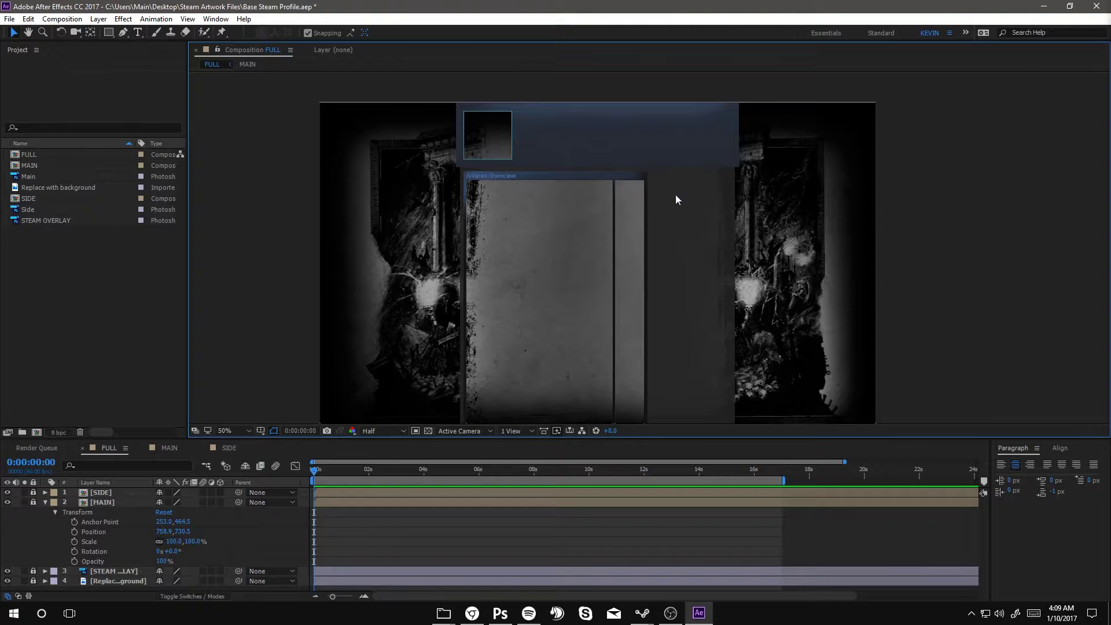
mouse_move(566, 208)
left_mouse_down()
mouse_move(567, 283)
mouse_move(541, 260)
mouse_move(526, 287)
left_mouse_up()
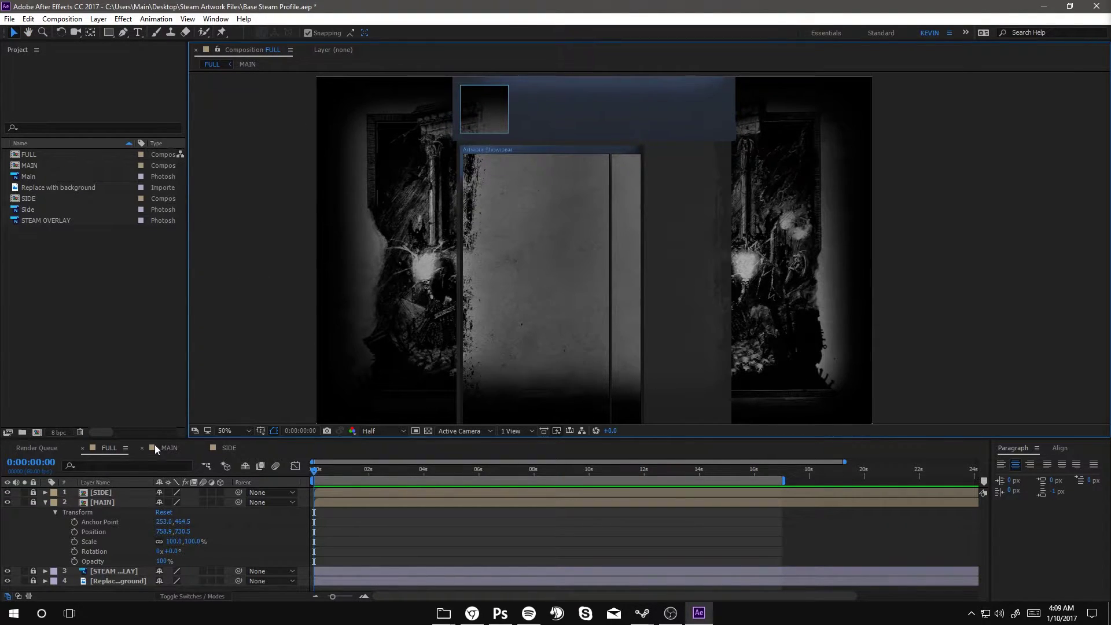
Open the MAIN composition and centre the KEVIN text.
left_click(154, 448)
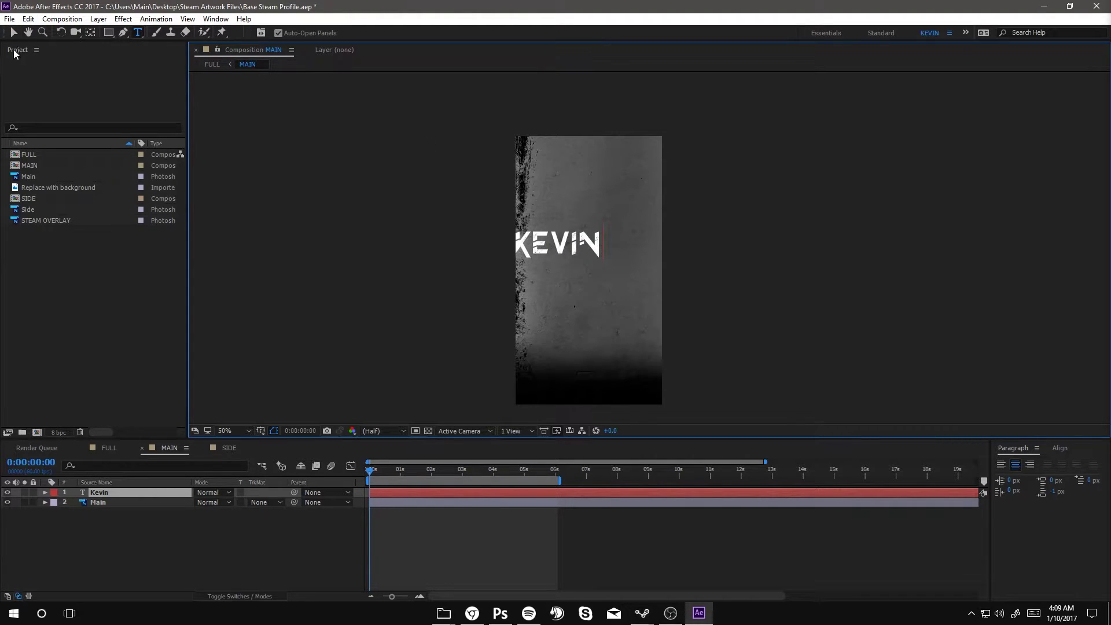
left_click(14, 33)
mouse_move(557, 245)
left_mouse_down()
mouse_move(588, 269)
mouse_move(589, 241)
left_mouse_up()
Keyframe KEVIN's scale to 200% at 2 seconds and 136% near 3.5 seconds.
left_click(608, 300)
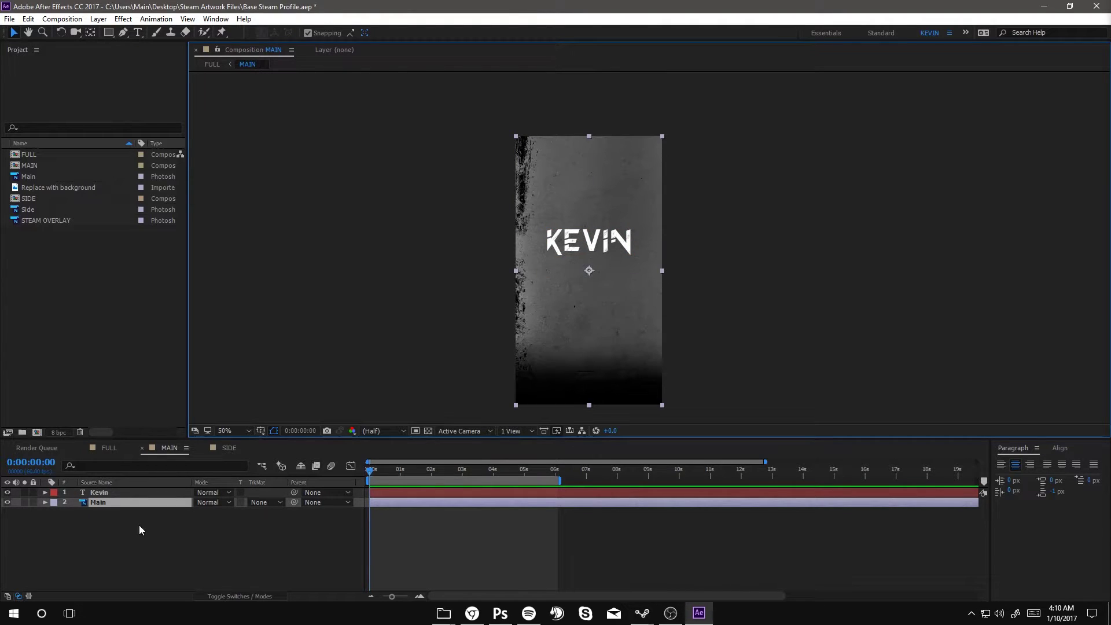
left_click(117, 493)
key("s")
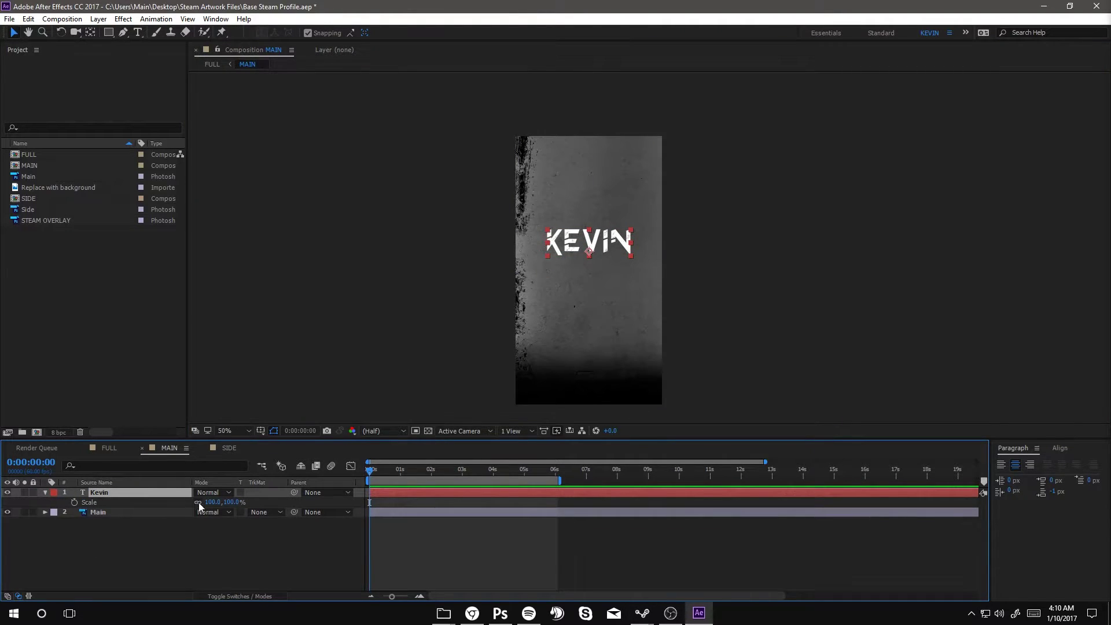
left_click(75, 503)
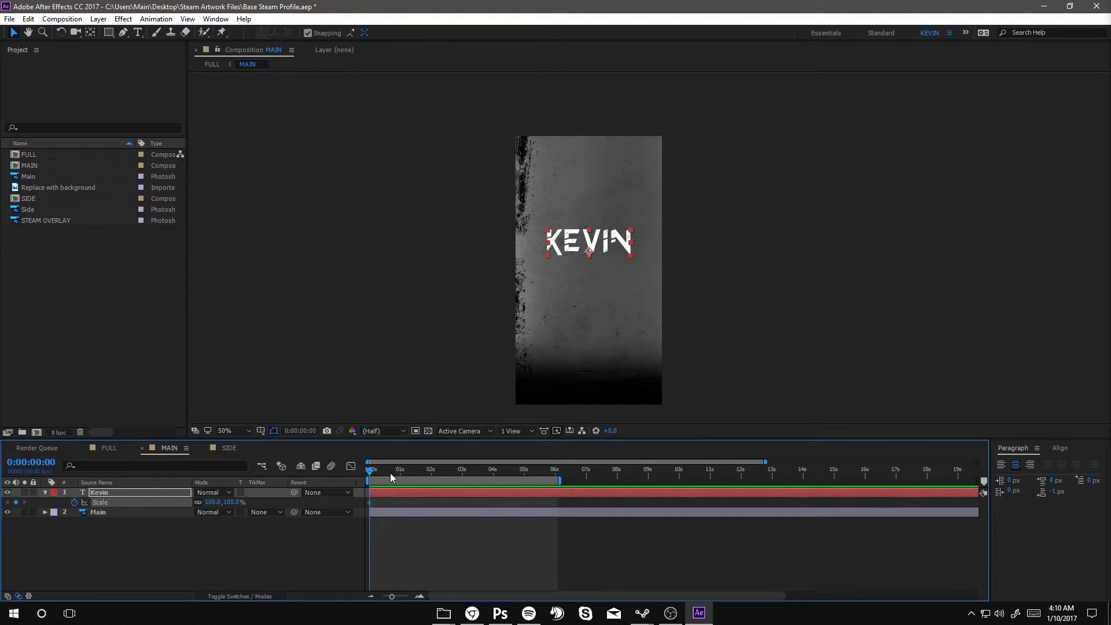
left_click_drag(373, 471, 431, 471)
mouse_move(217, 503)
left_mouse_down()
mouse_move(265, 501)
mouse_move(208, 510)
mouse_move(234, 502)
left_mouse_up()
left_click(476, 471)
left_click(403, 471)
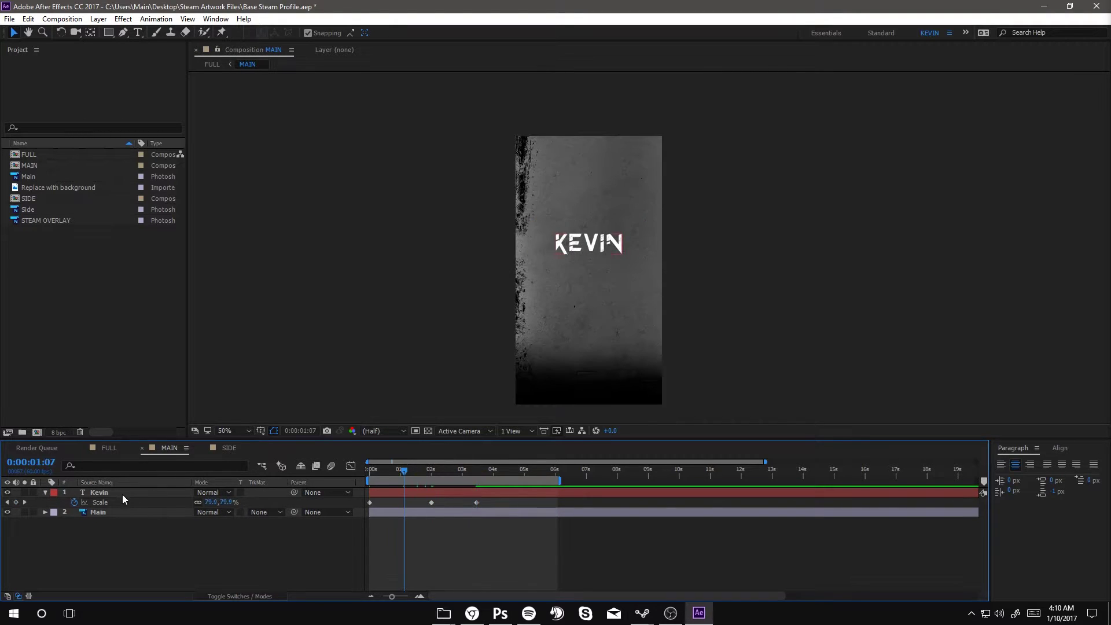
Add rotation keyframes spinning KEVIN one full turn, then play from the start.
key("r")
left_click(74, 502)
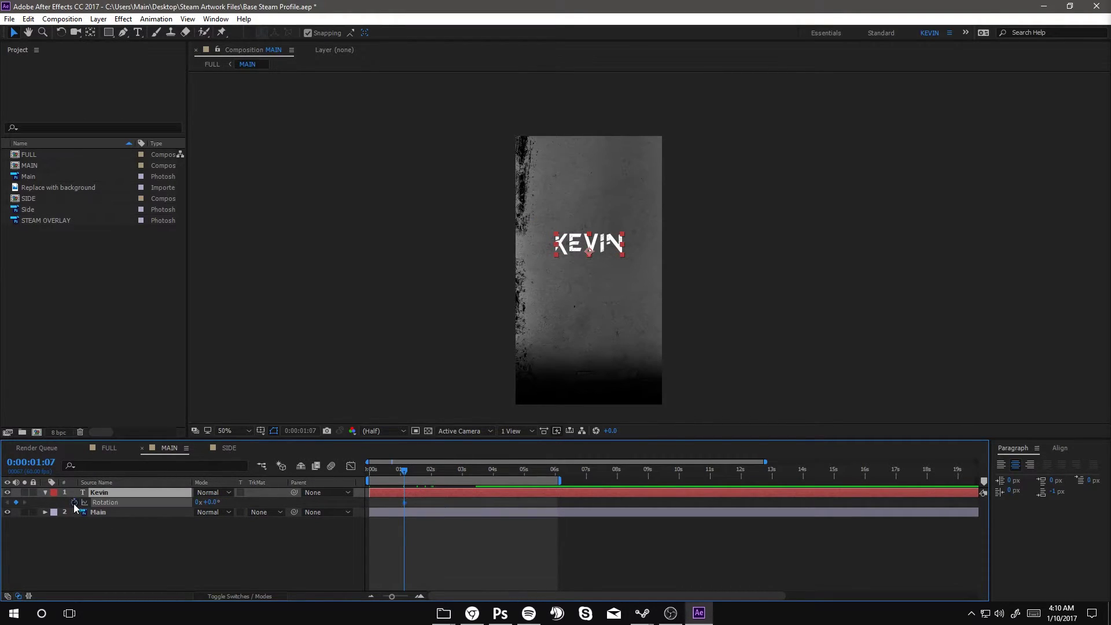
left_click(460, 471)
left_click_drag(213, 501, 260, 502)
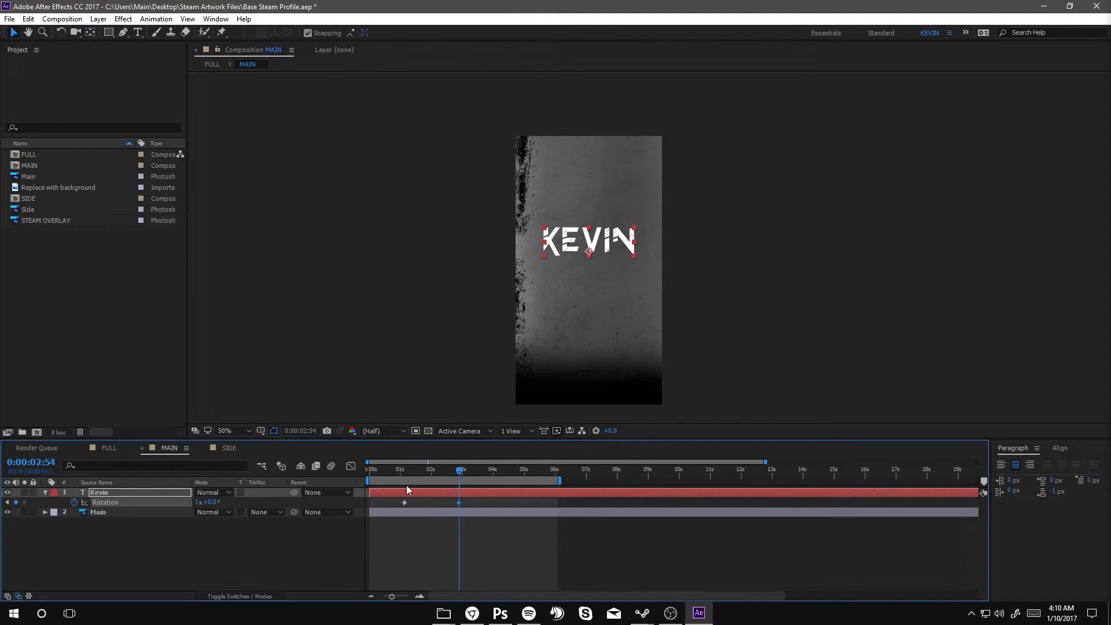
double_click(590, 248)
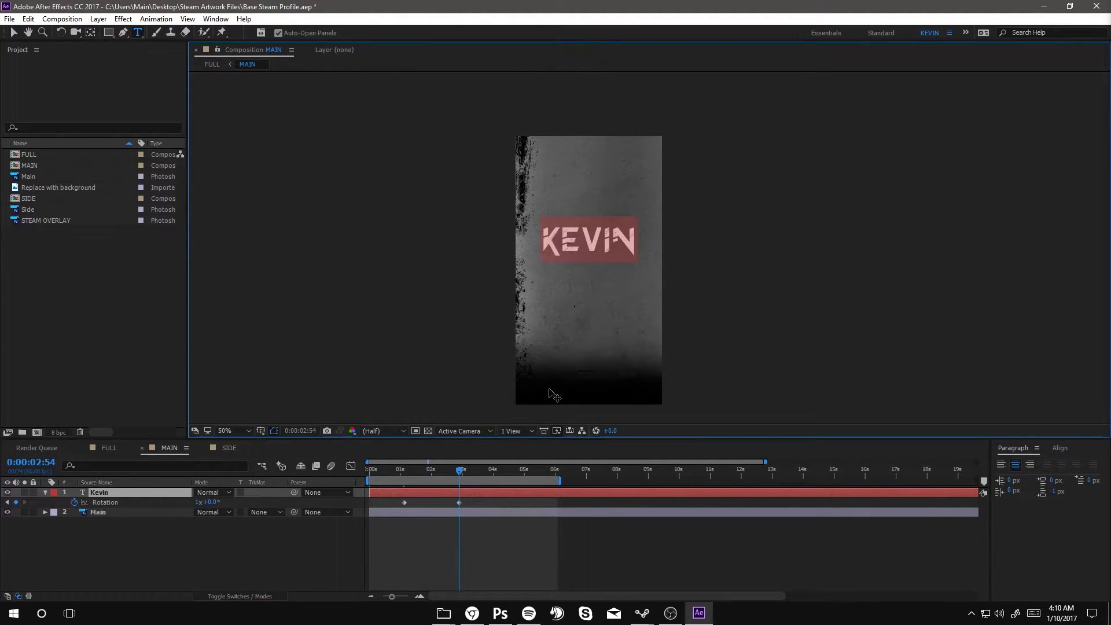
left_click_drag(460, 472, 427, 473)
key("Home")
key("space")
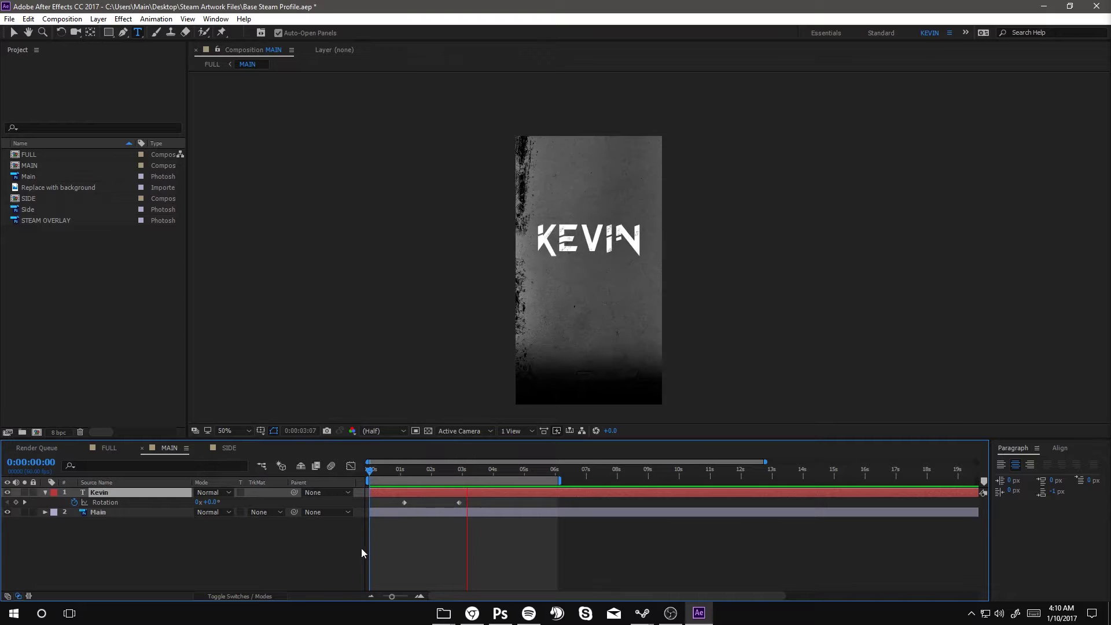
End the MAIN work area at 4 seconds, scrubbing to review the spin.
left_click_drag(532, 471, 556, 471)
scroll(555, 504, "up", 5)
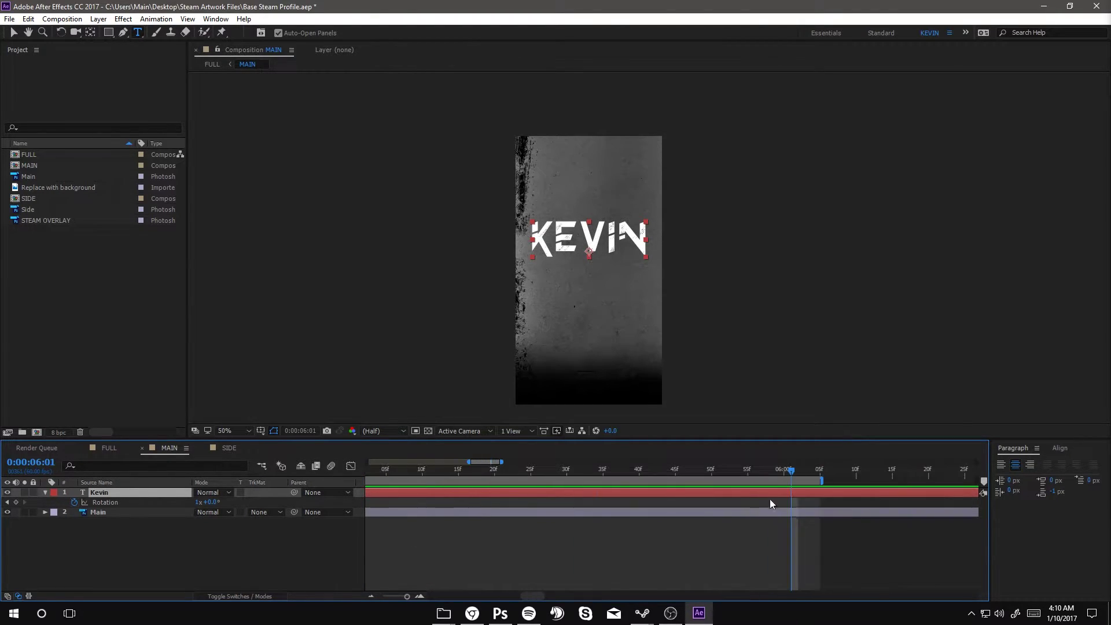
left_click_drag(823, 482, 788, 482)
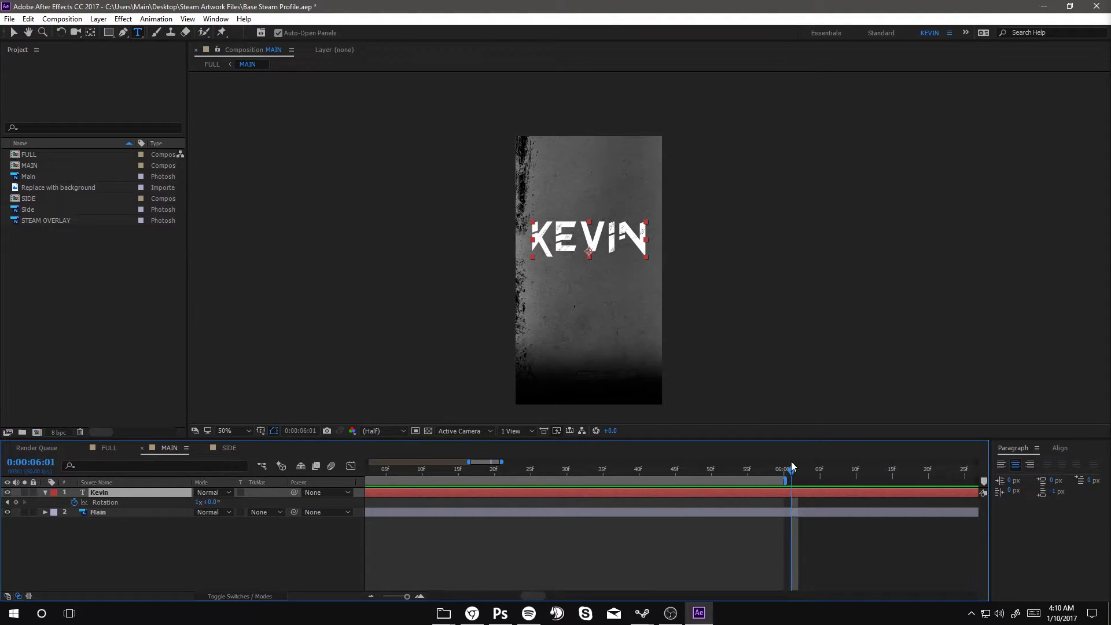
scroll(781, 495, "down", 5)
left_click_drag(580, 472, 510, 471)
scroll(546, 496, "up", 5)
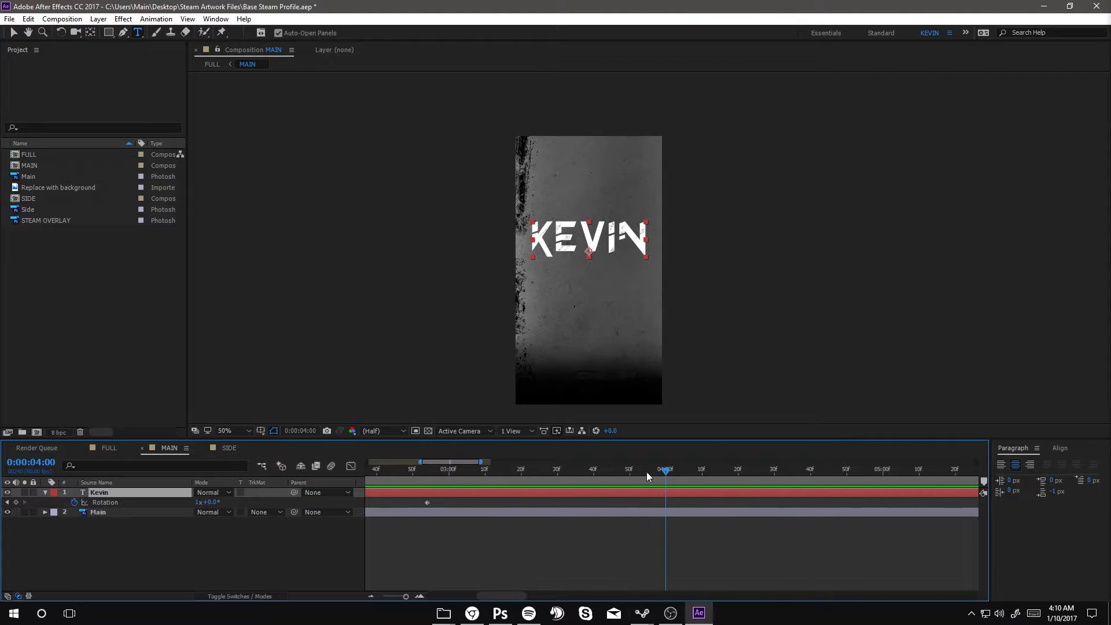
scroll(665, 487, "down", 5)
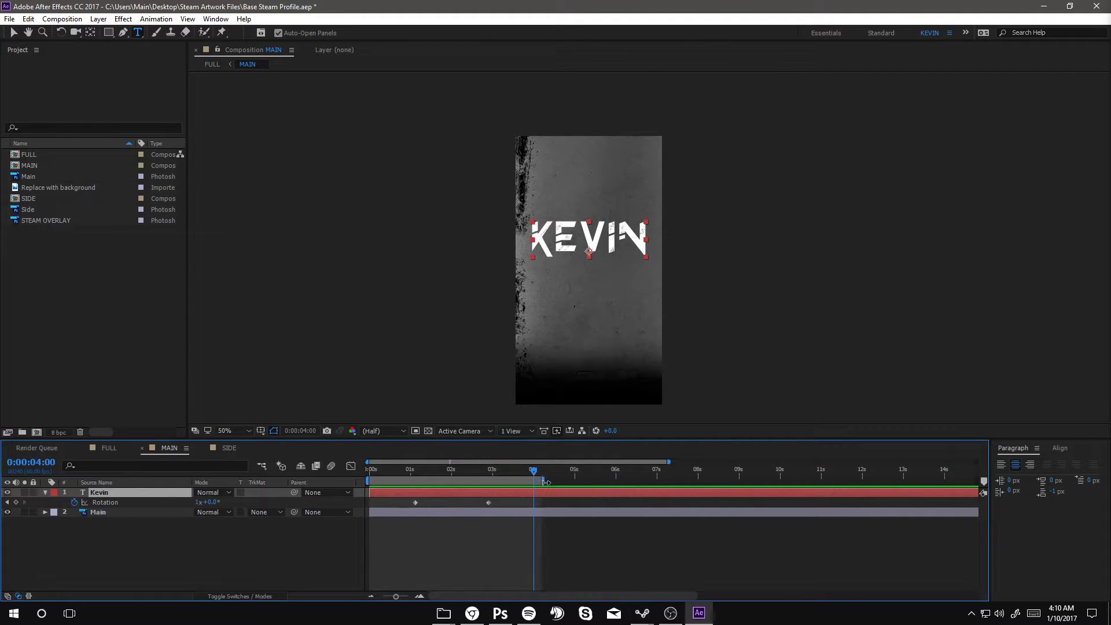
left_click_drag(621, 481, 532, 482)
scroll(541, 498, "up", 3)
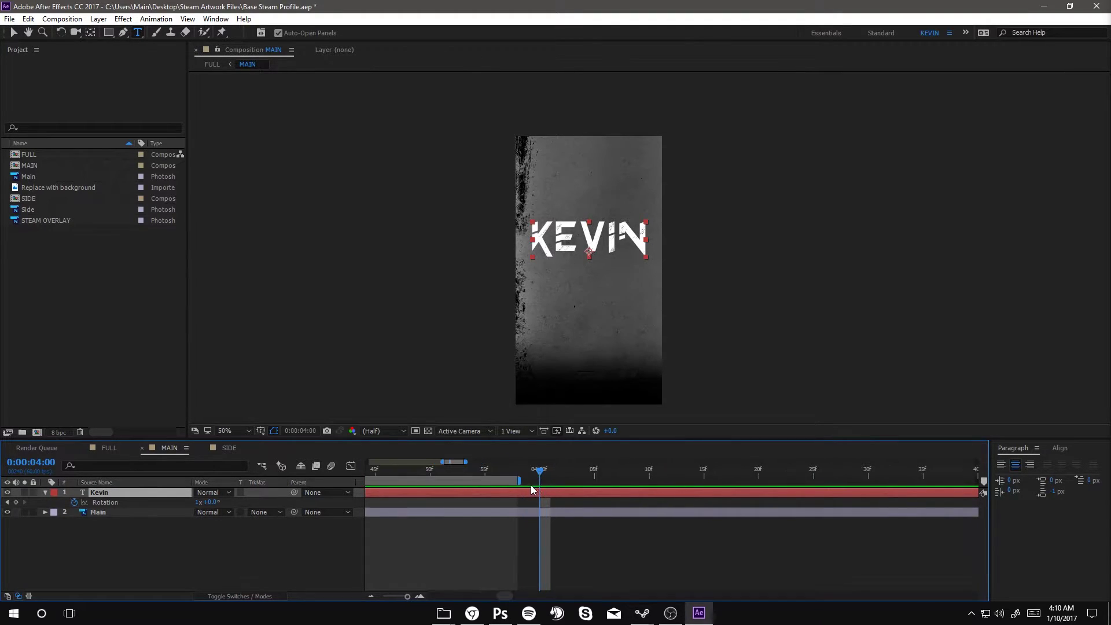
scroll(527, 497, "down", 5)
left_click_drag(425, 470, 384, 470)
End the SIDE work area at 4 seconds and return to the Selection tool.
left_click(228, 447)
left_click_drag(475, 470, 443, 475)
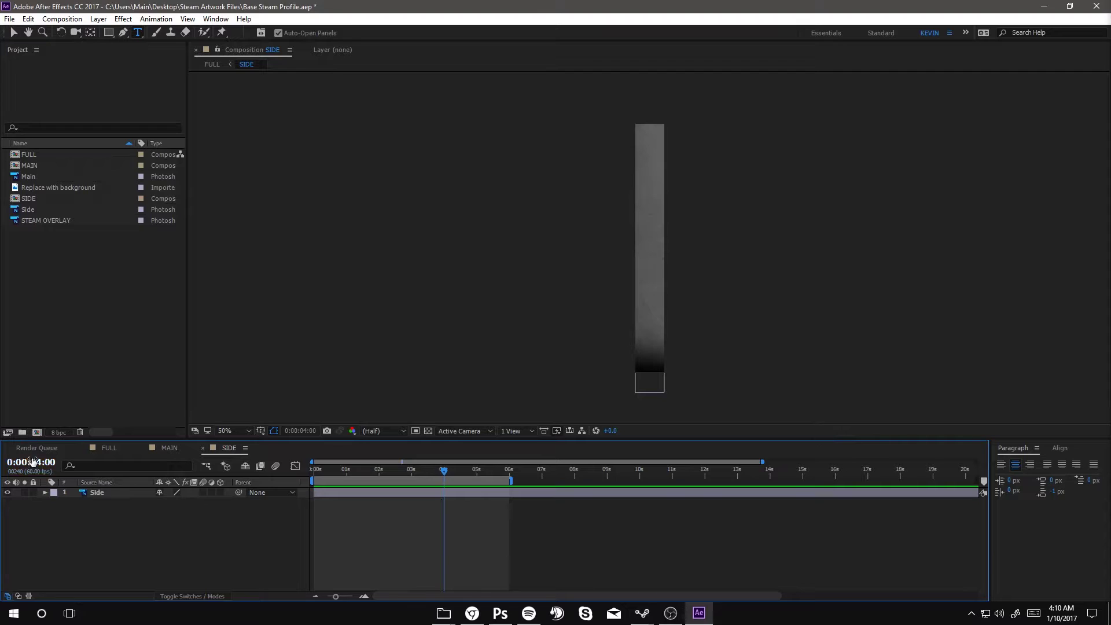
left_click_drag(512, 481, 448, 482)
key("equal")
key("equal")
key("equal")
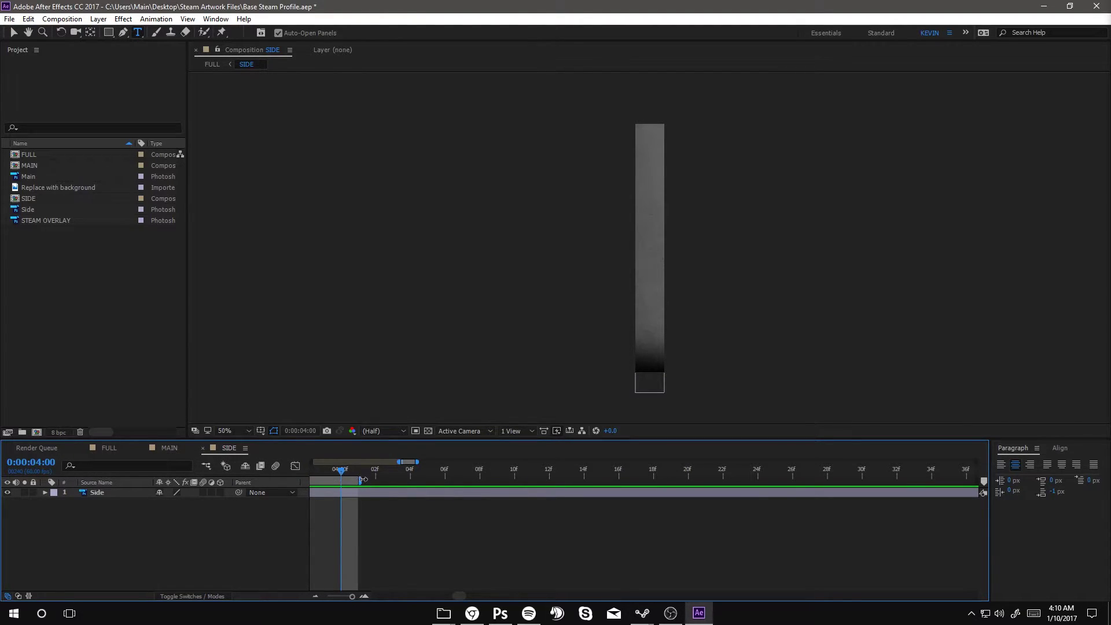
key("minus")
key("minus")
key("minus")
key("Home")
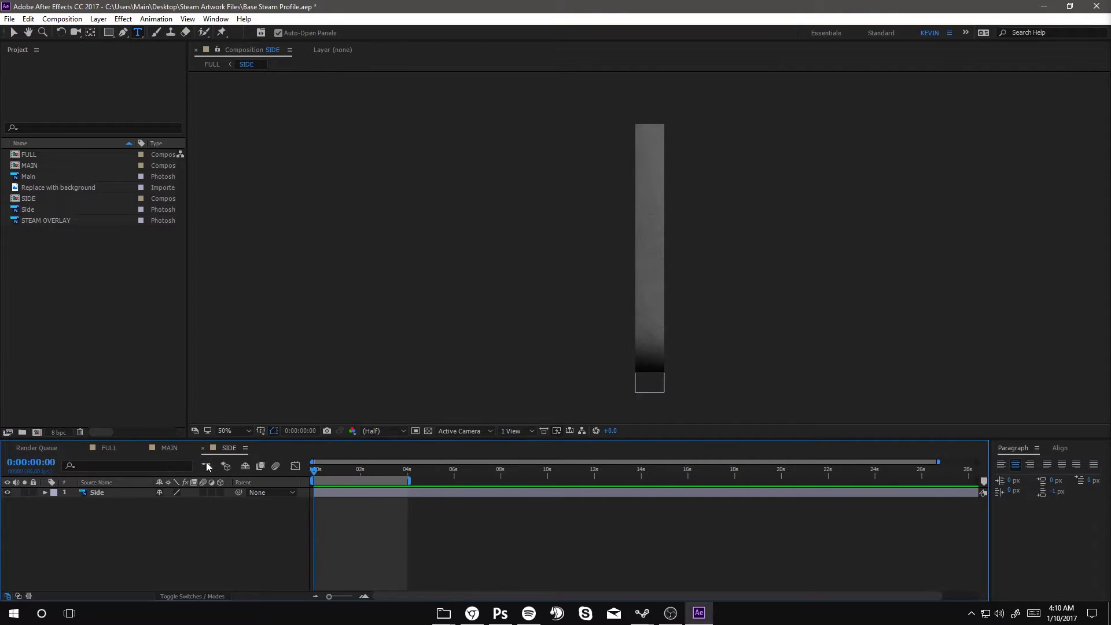
key("minus")
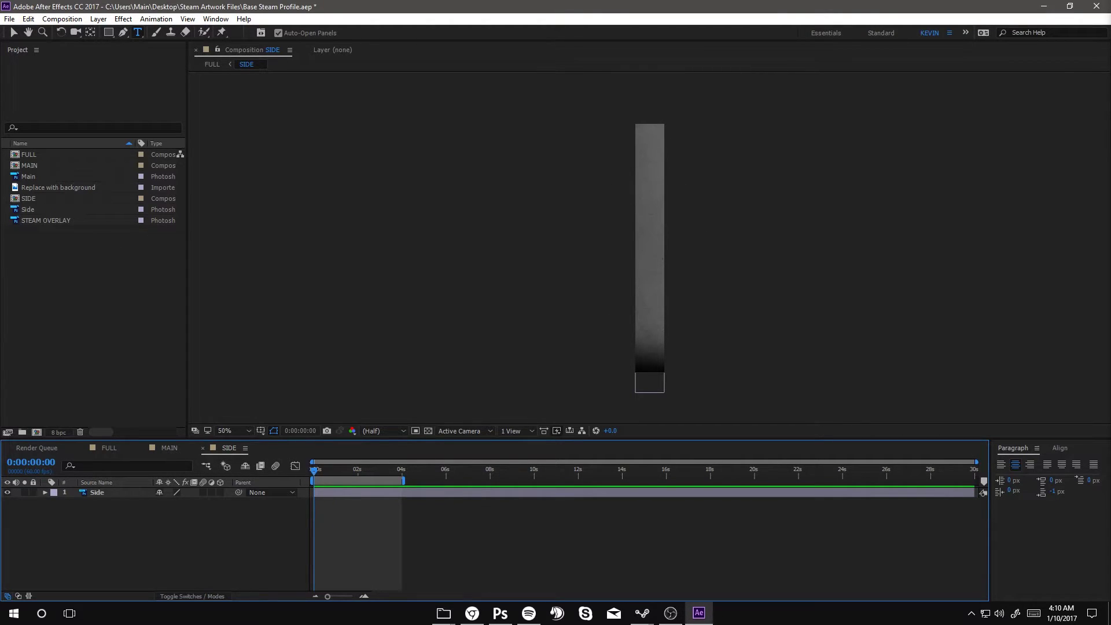
left_click(14, 32)
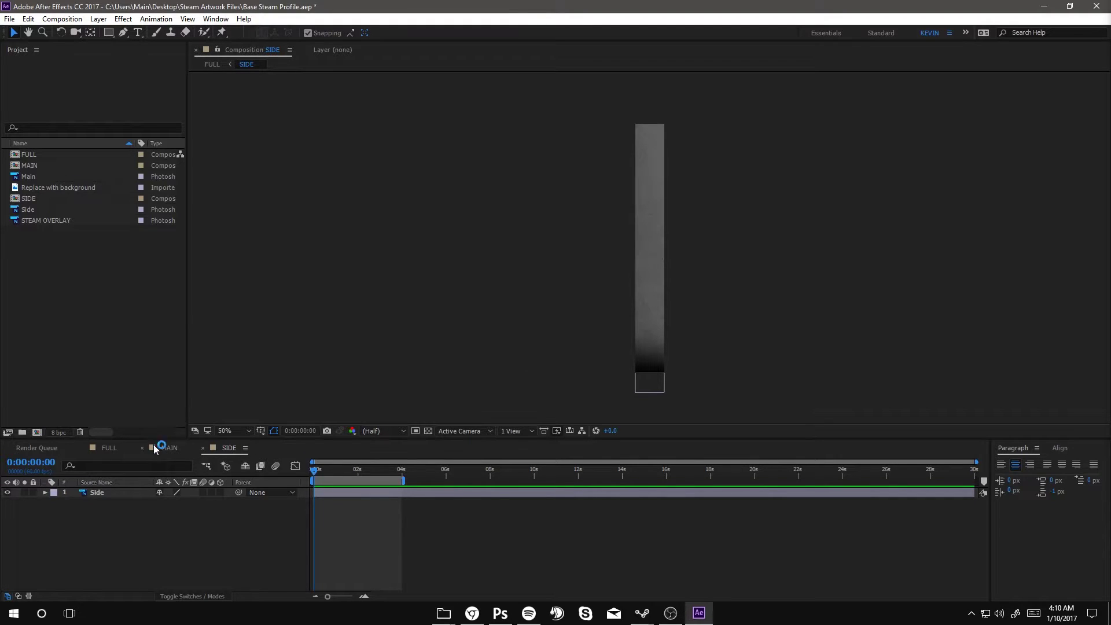
Drag the FULL composition's work area end to exactly 4 seconds.
left_click(109, 447)
left_click(422, 471)
key("equal")
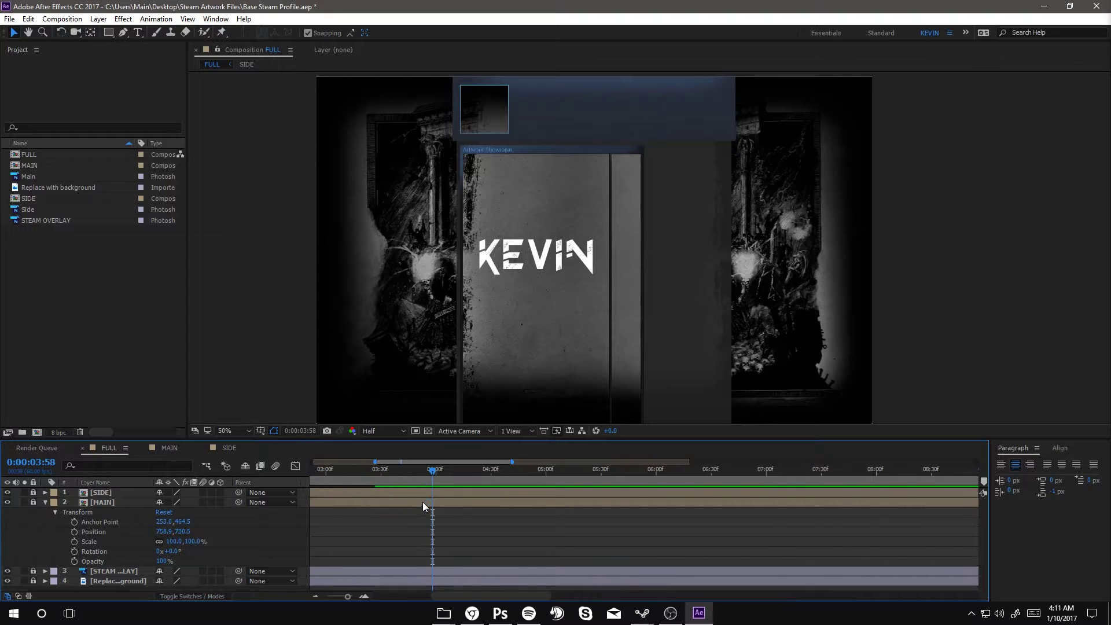
key("Page_Down")
key("Page_Down")
key("minus")
key("minus")
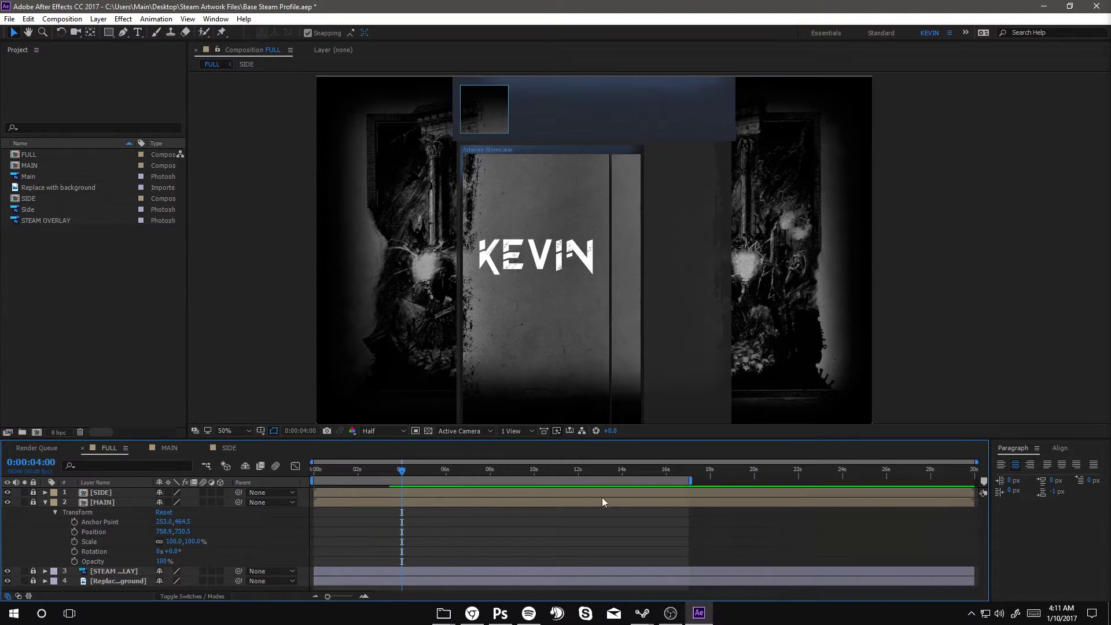
left_click_drag(691, 480, 397, 480)
key("equal")
key("equal")
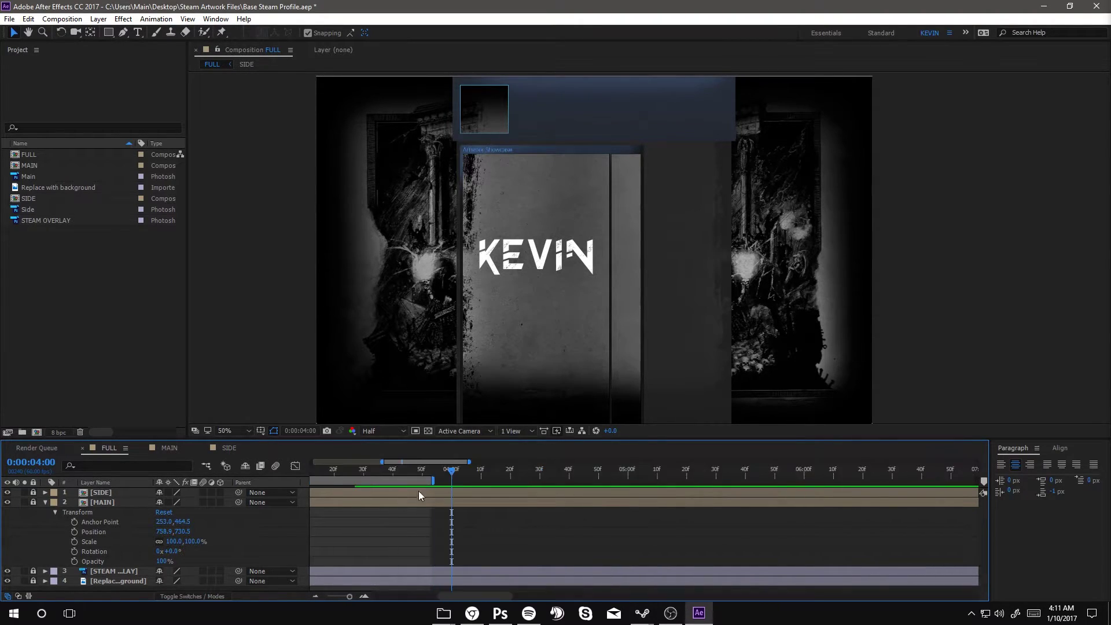
key("minus")
key("minus")
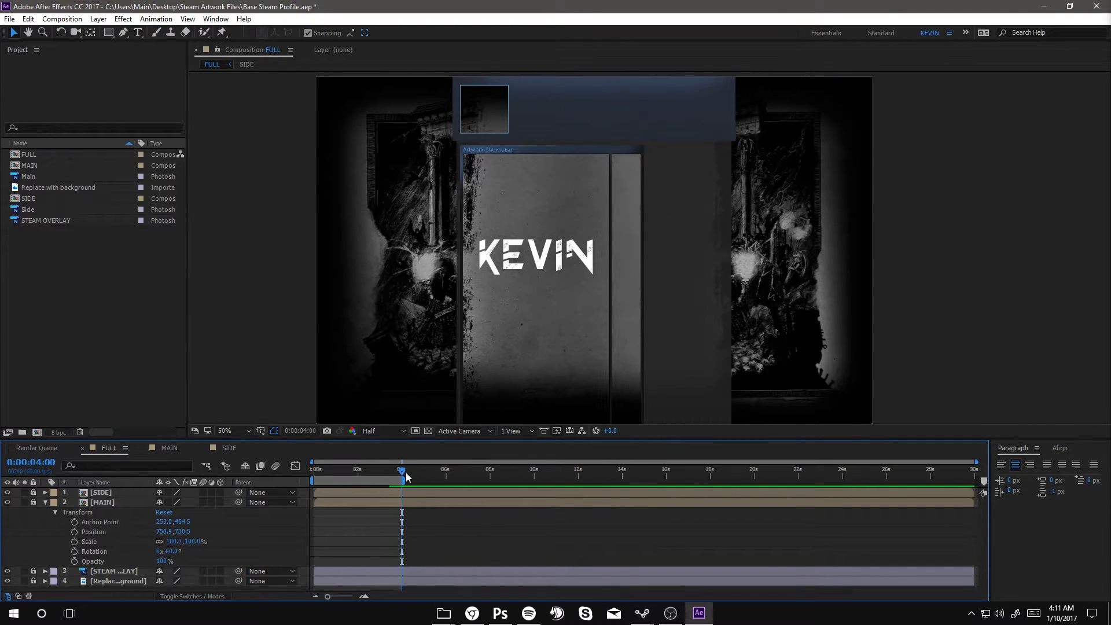
Play the FULL preview from the start, then show KEVIN's scale in MAIN.
key("Home")
key("space")
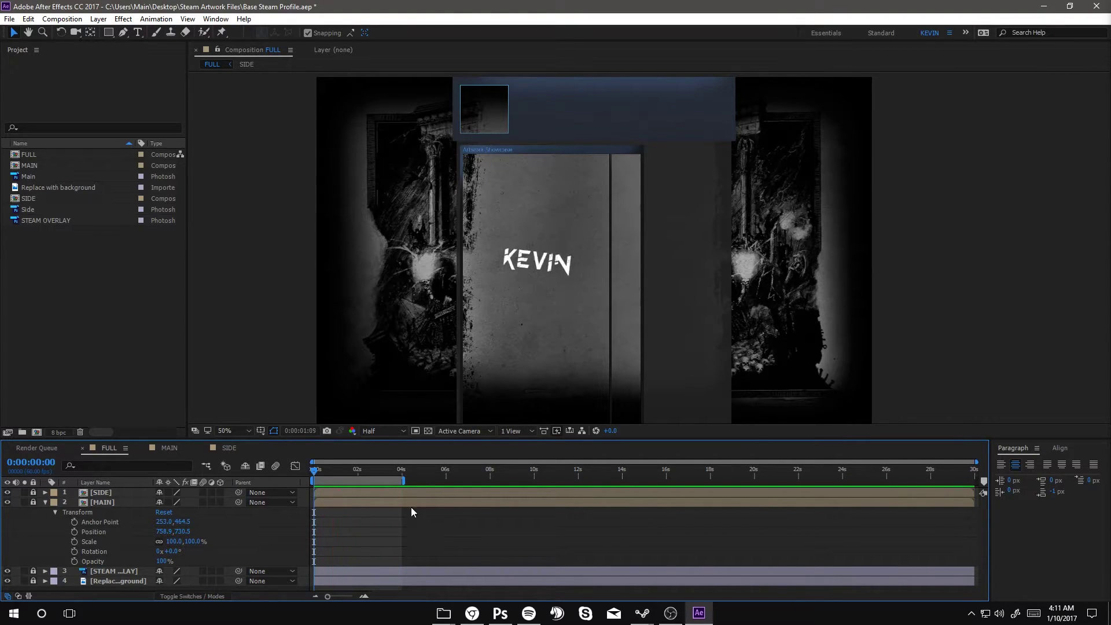
left_click_drag(311, 473, 338, 474)
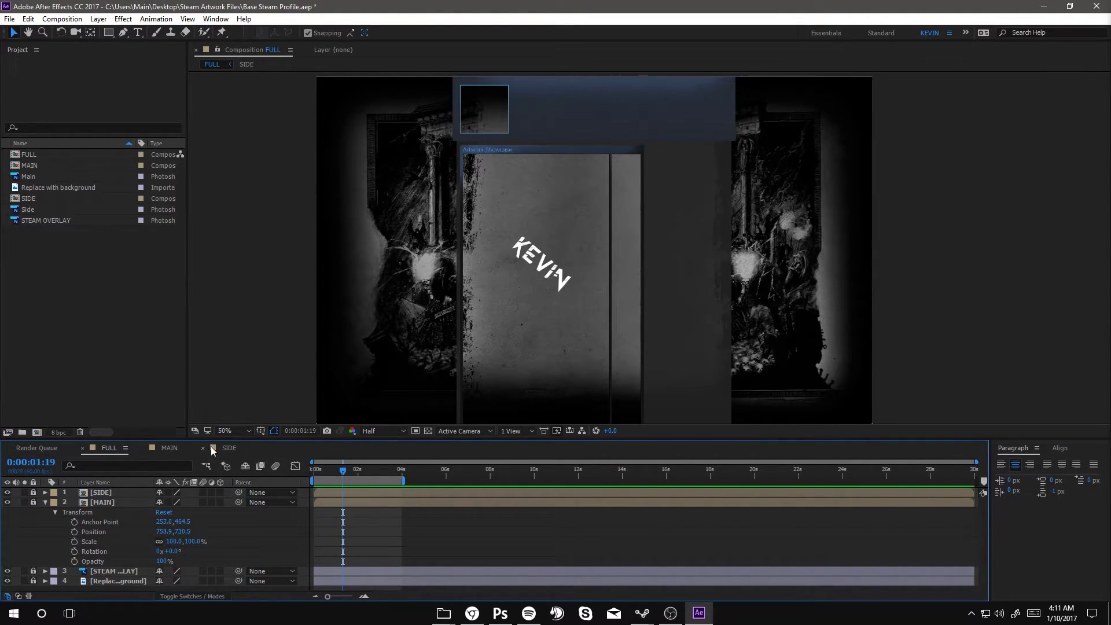
left_click(169, 447)
left_click_drag(400, 474, 439, 472)
key("s")
Set the KEVIN text's last scale keyframe to 100% and preview the scale-and-spin animation.
left_click(372, 471)
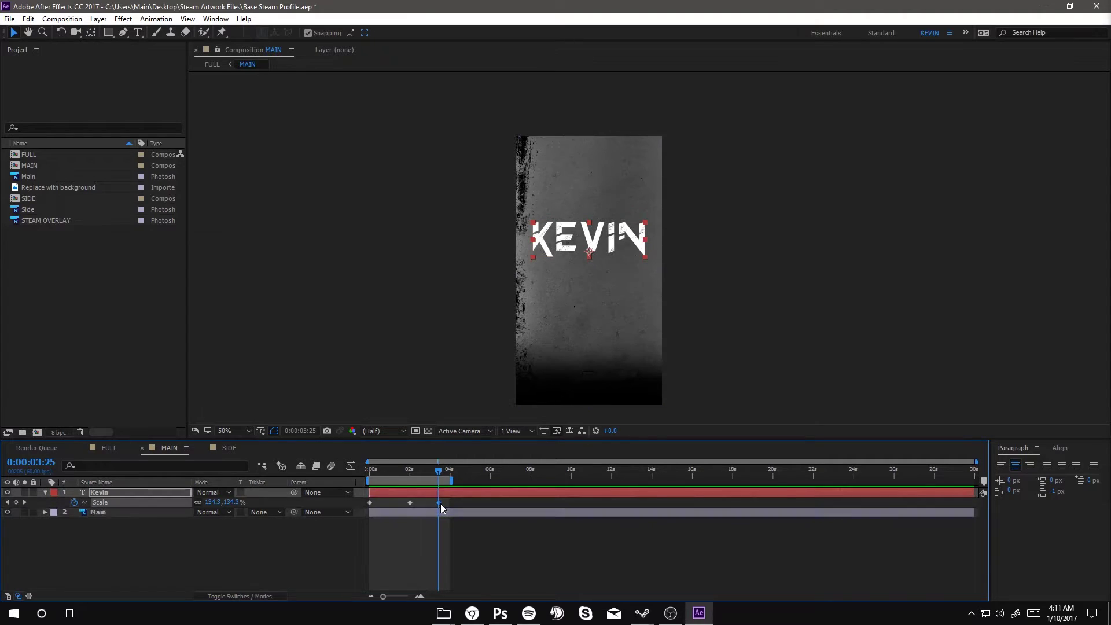
left_click_drag(207, 501, 209, 501)
left_click(209, 502)
type("100")
key("Return")
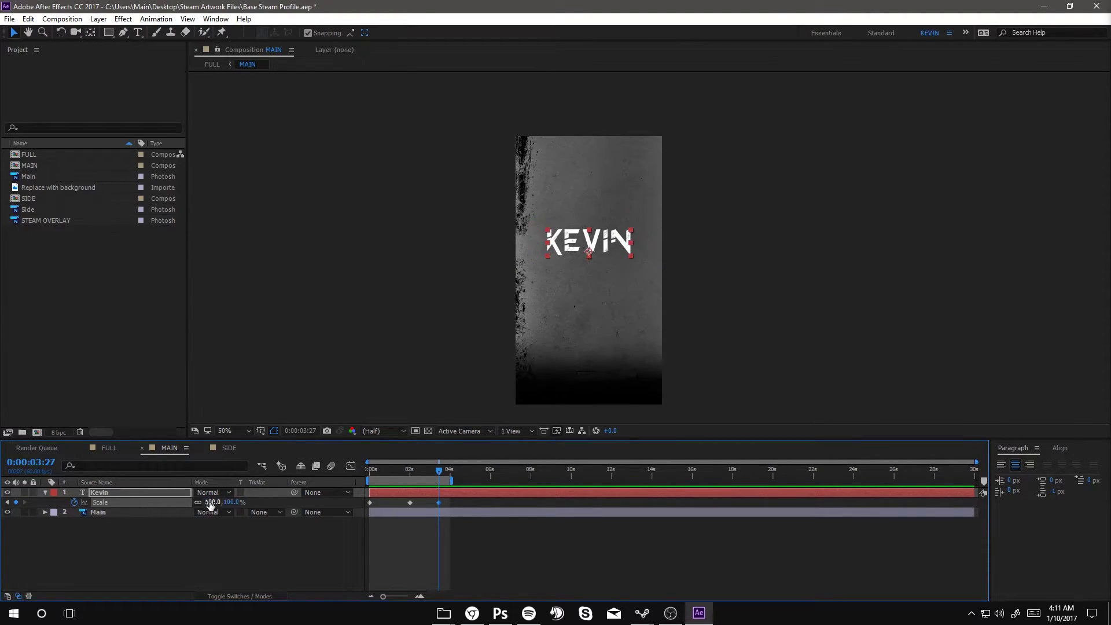
left_click_drag(438, 470, 370, 469)
key("space")
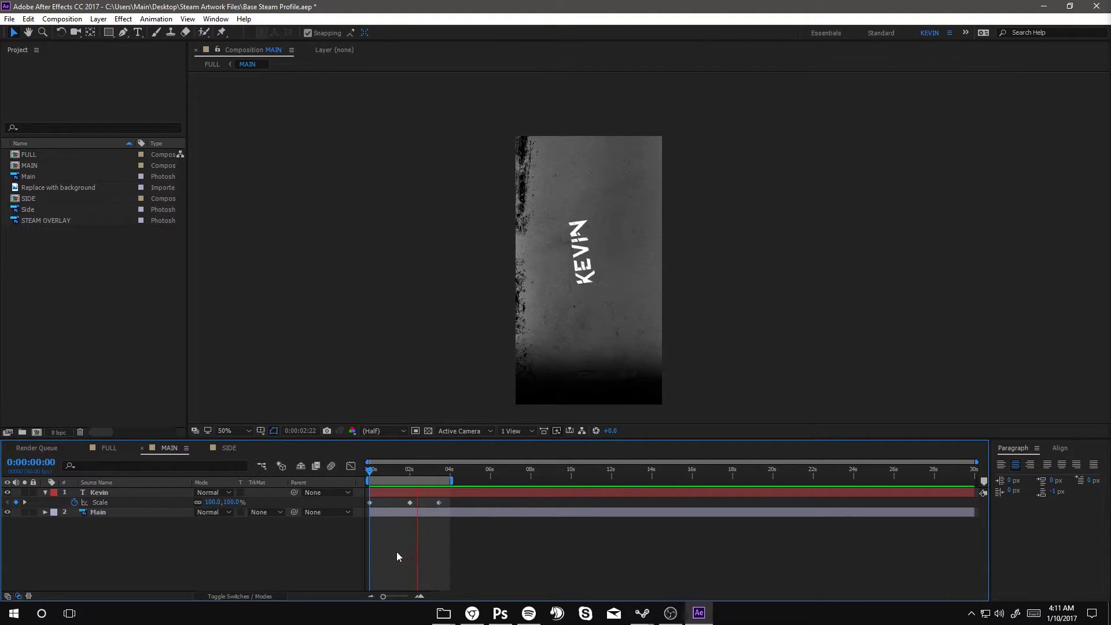
left_click(411, 473)
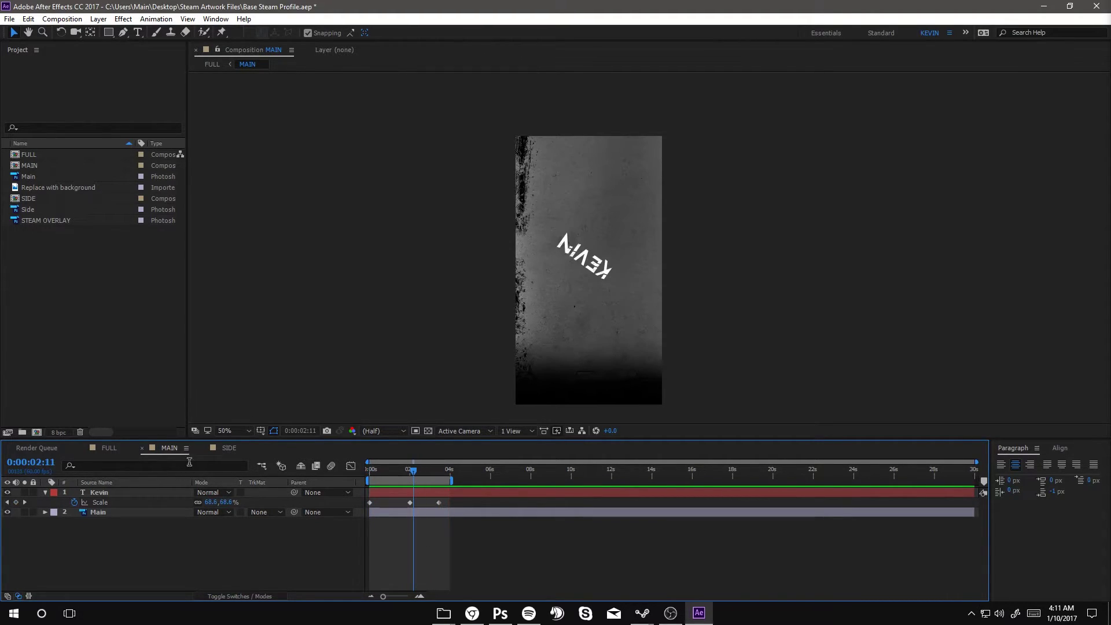
Switch to the SIDE composition, pan its view and move to about 1:50.
left_click(228, 448)
mouse_move(629, 250)
left_mouse_down()
mouse_move(493, 254)
mouse_move(599, 253)
left_mouse_up()
left_click(355, 470)
left_click(106, 448)
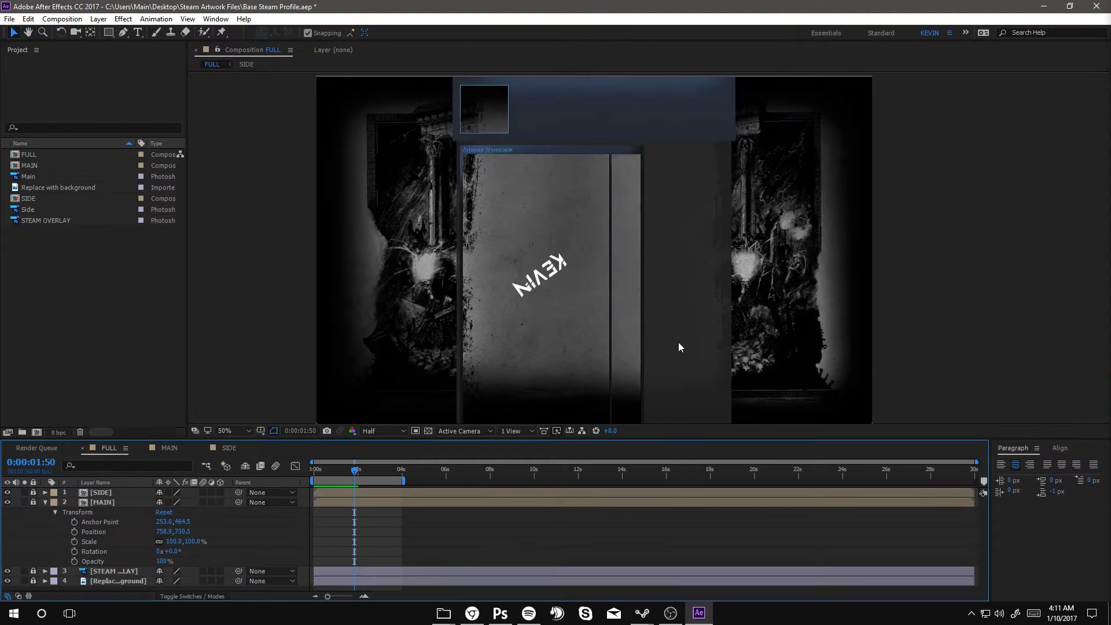
scroll(683, 337, "up", 1)
scroll(589, 323, "down", 1)
left_click_drag(355, 469, 396, 469)
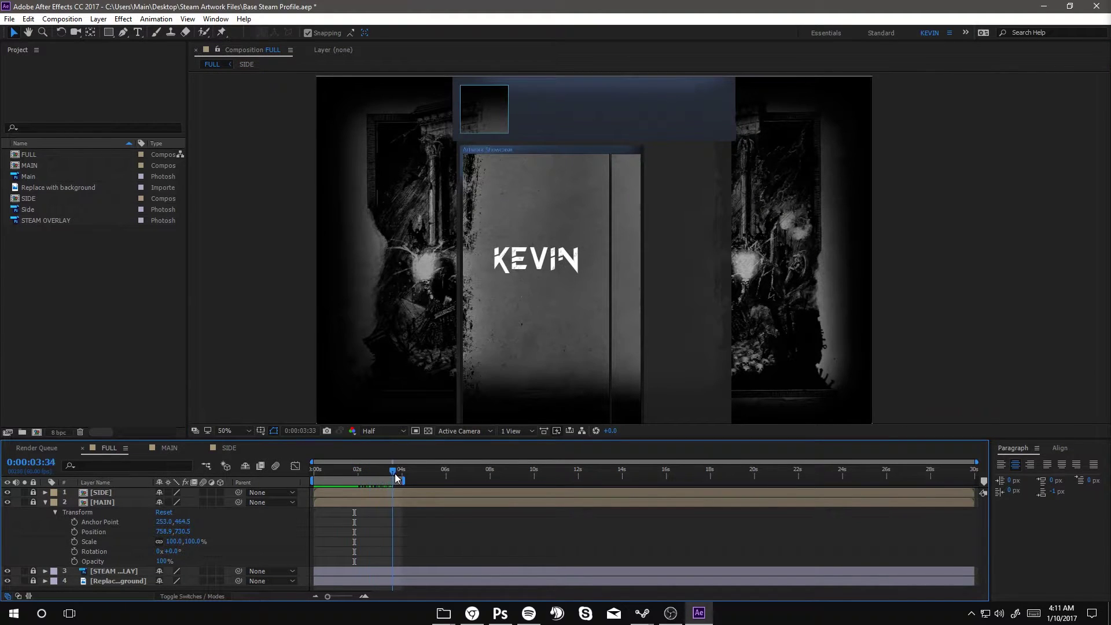
left_click_drag(591, 266, 605, 288)
left_click_drag(681, 344, 713, 320)
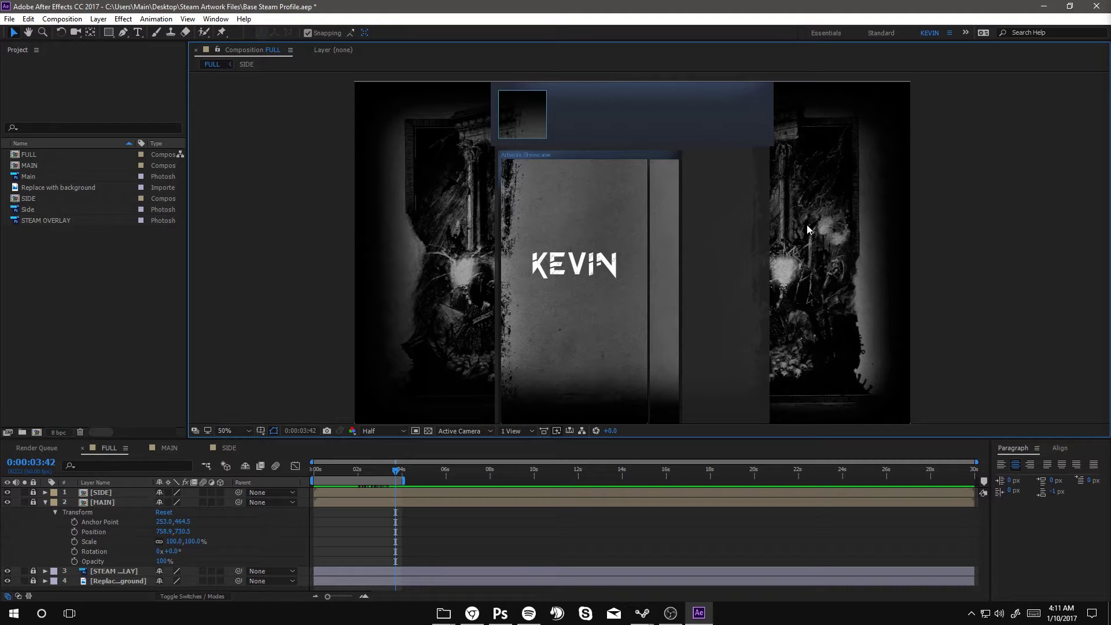
scroll(806, 228, "up", 1)
mouse_move(682, 256)
left_mouse_down()
mouse_move(607, 295)
mouse_move(470, 314)
left_mouse_up()
scroll(598, 300, "up", 1)
scroll(471, 314, "up", 1)
scroll(518, 319, "up", 2)
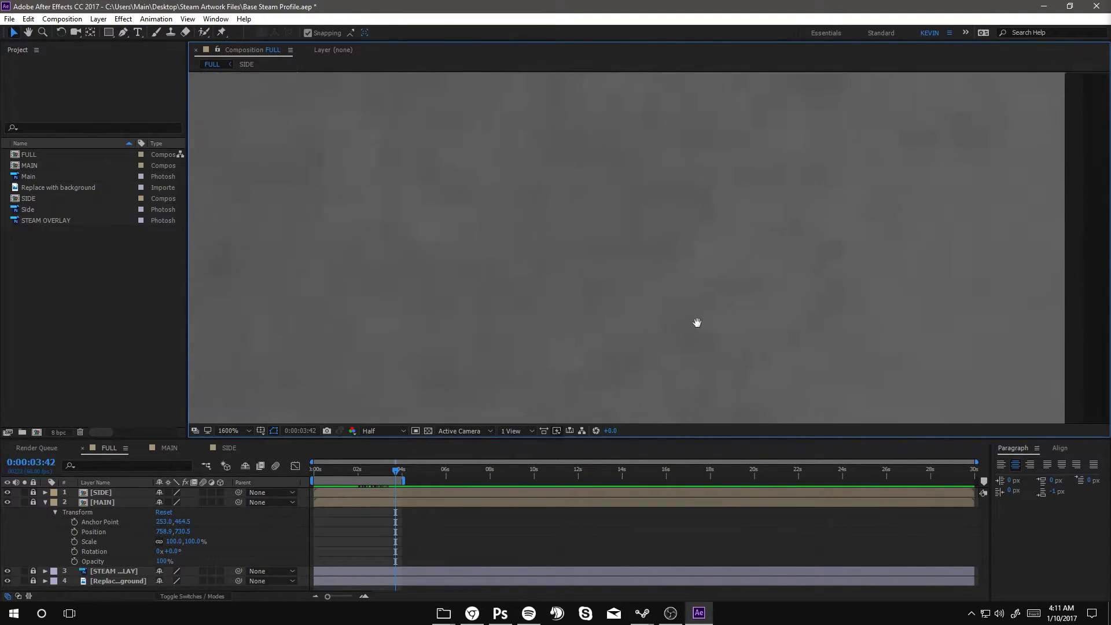
left_click_drag(721, 321, 738, 317)
left_click_drag(434, 313, 596, 282)
scroll(599, 295, "down", 2)
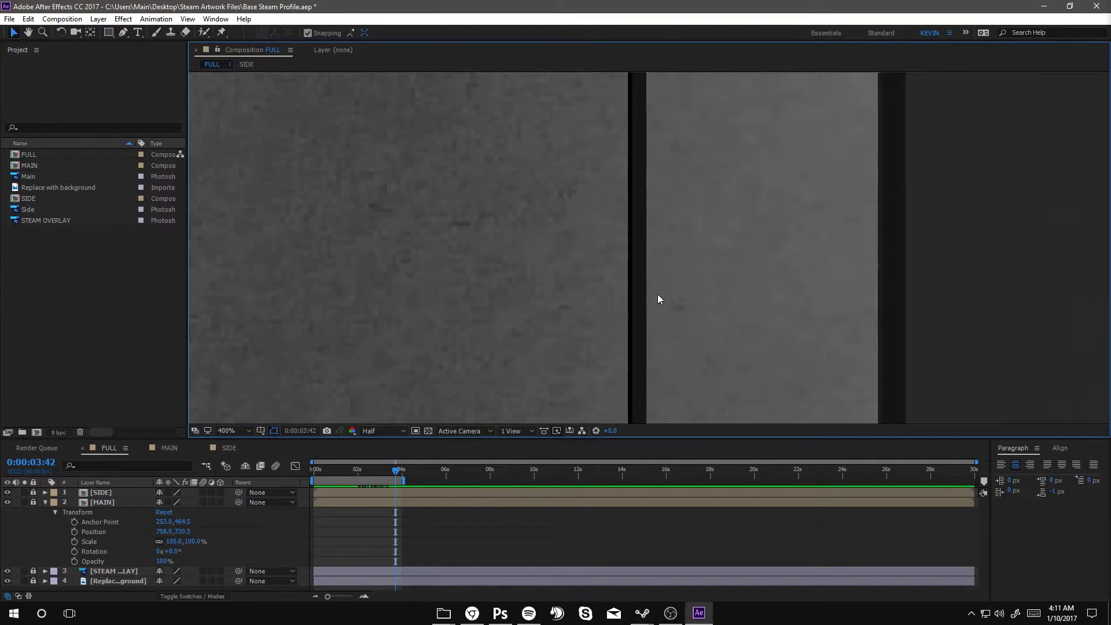
scroll(622, 303, "down", 2)
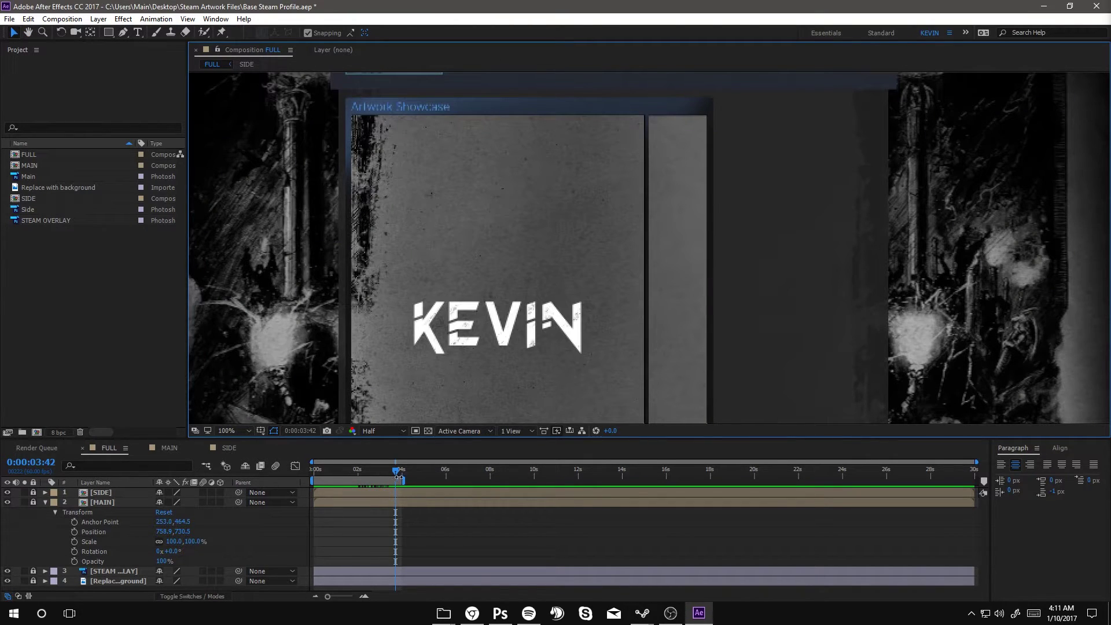
left_click_drag(397, 472, 385, 472)
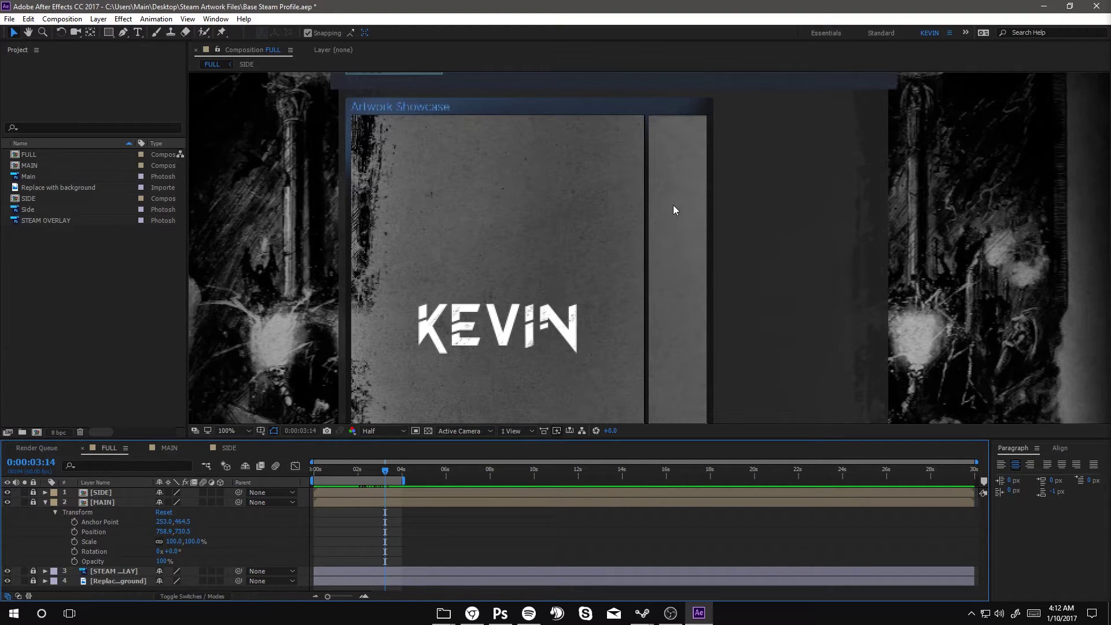
scroll(568, 211, "down", 2)
scroll(615, 261, "up", 1)
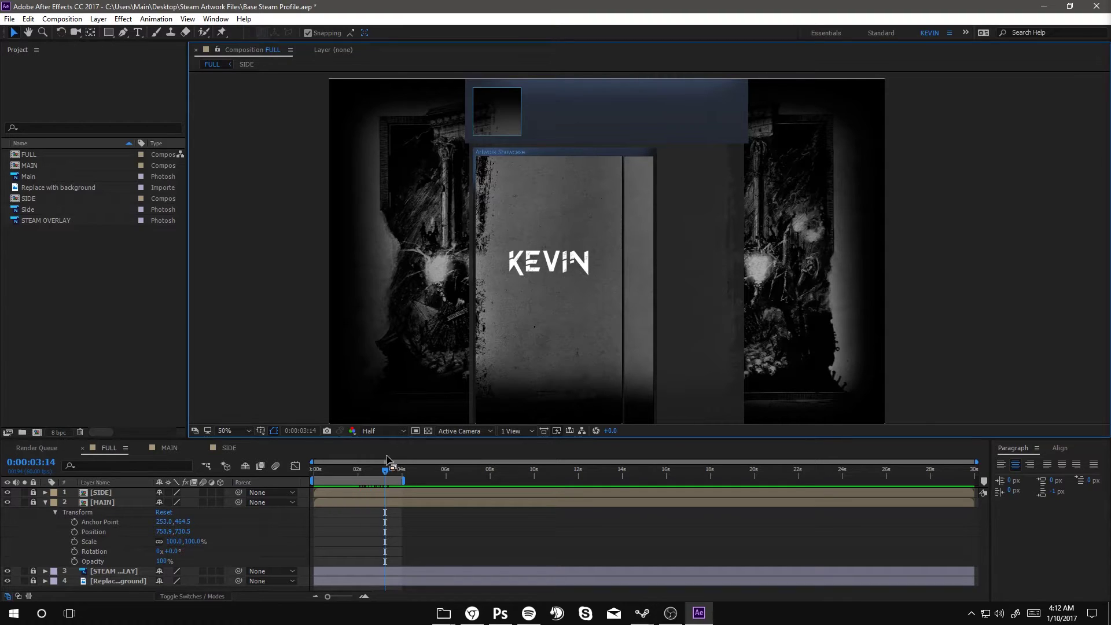
mouse_move(359, 470)
left_mouse_down()
mouse_move(401, 470)
mouse_move(310, 479)
left_mouse_up()
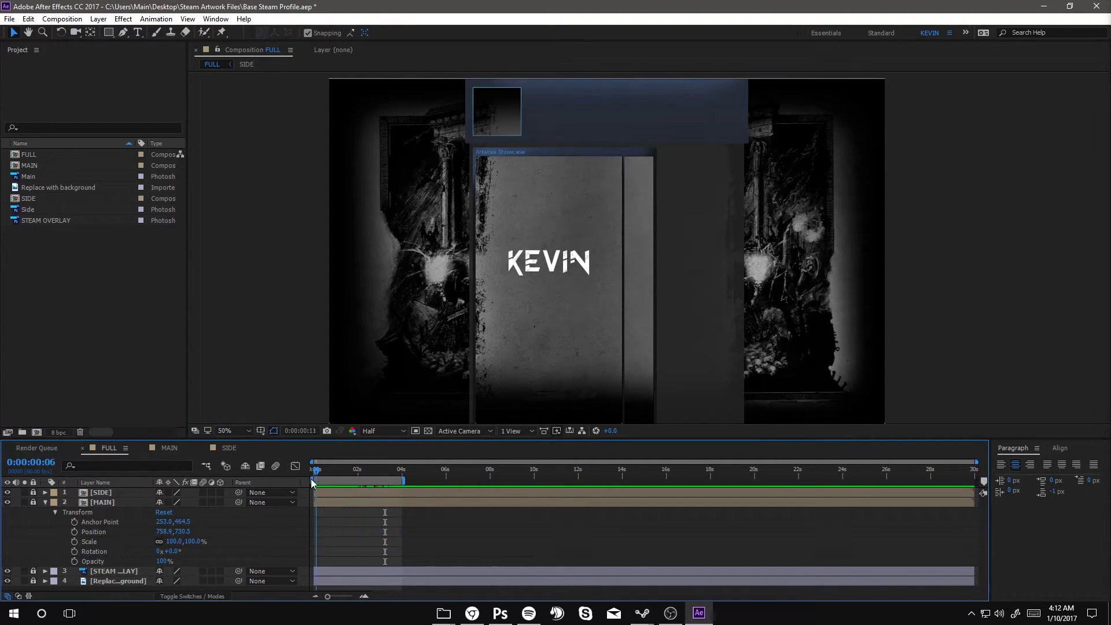
Switch between the FULL and MAIN tabs, settle on MAIN and select the Main background layer.
left_click(165, 447)
left_click(108, 448)
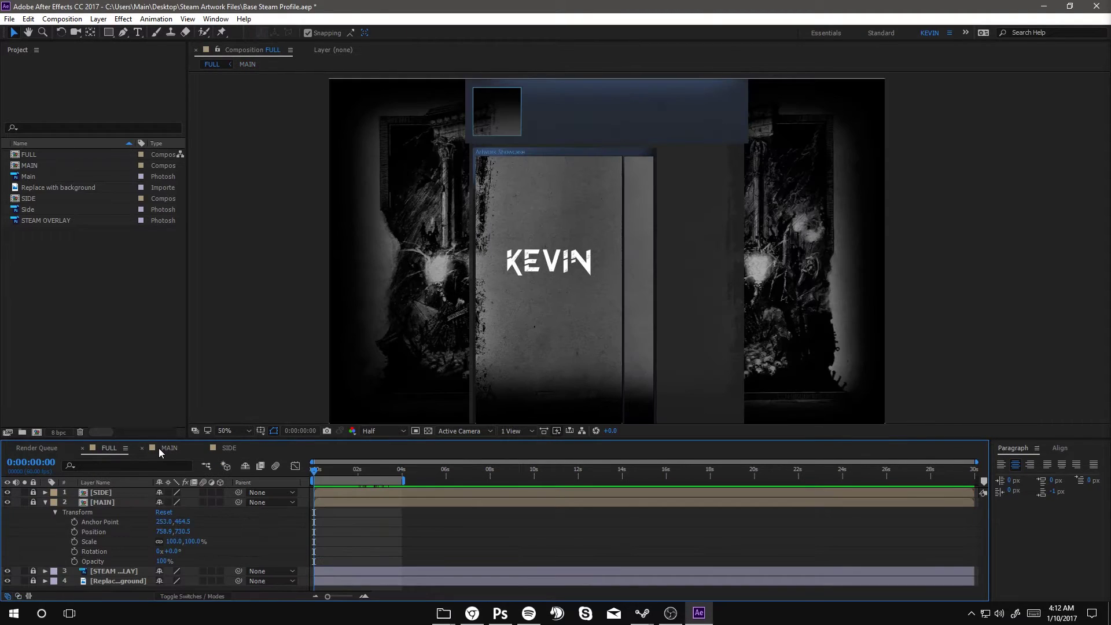
left_click(159, 447)
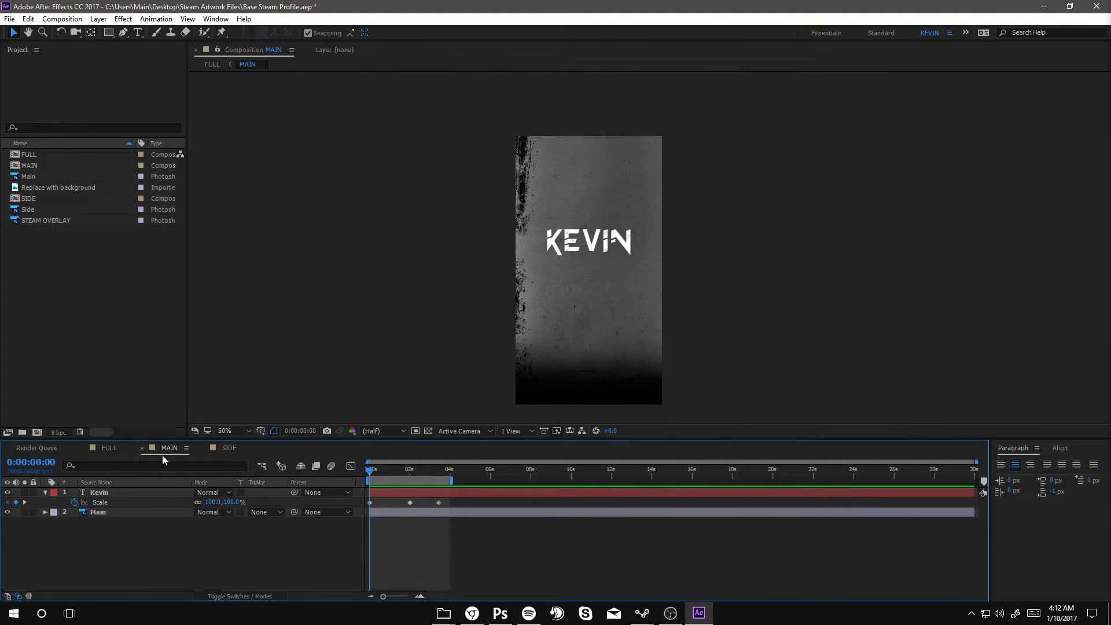
left_click(106, 449)
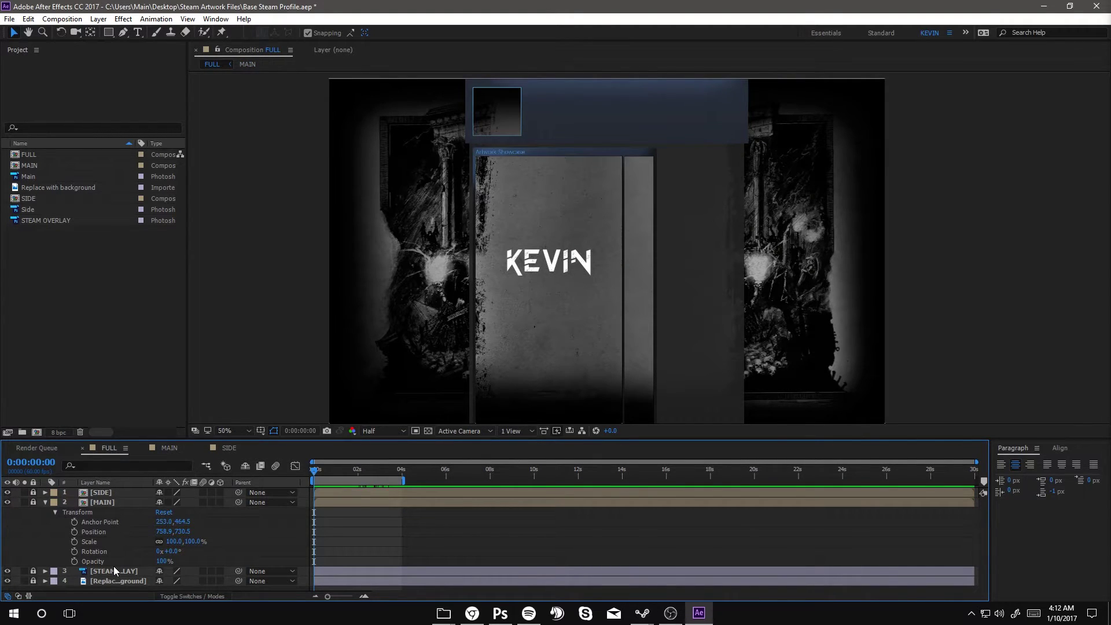
left_click(169, 447)
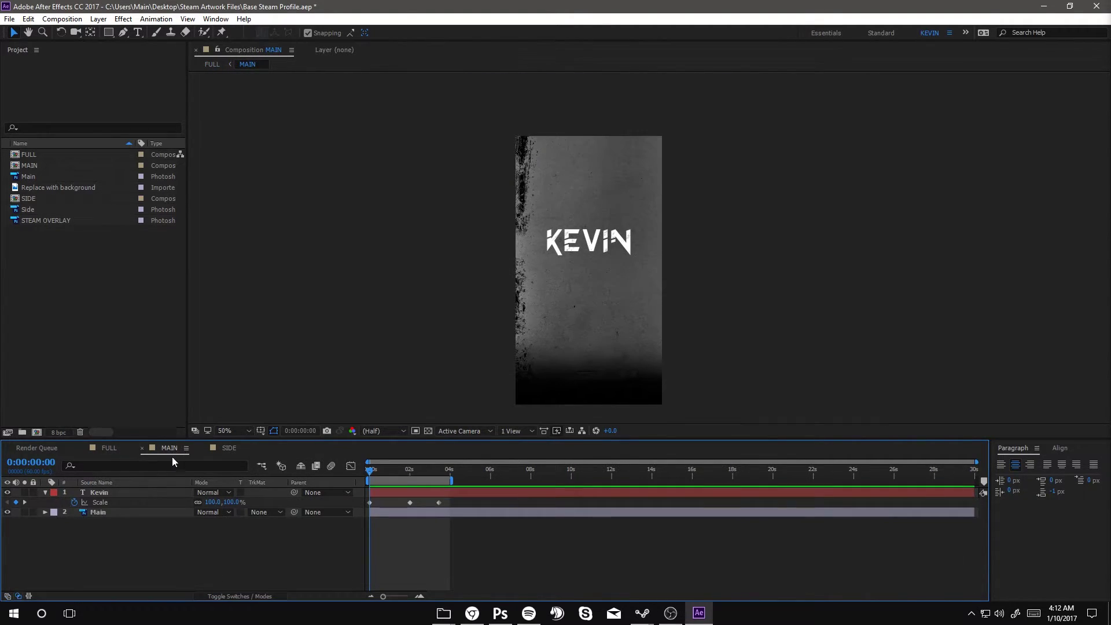
left_click(133, 510)
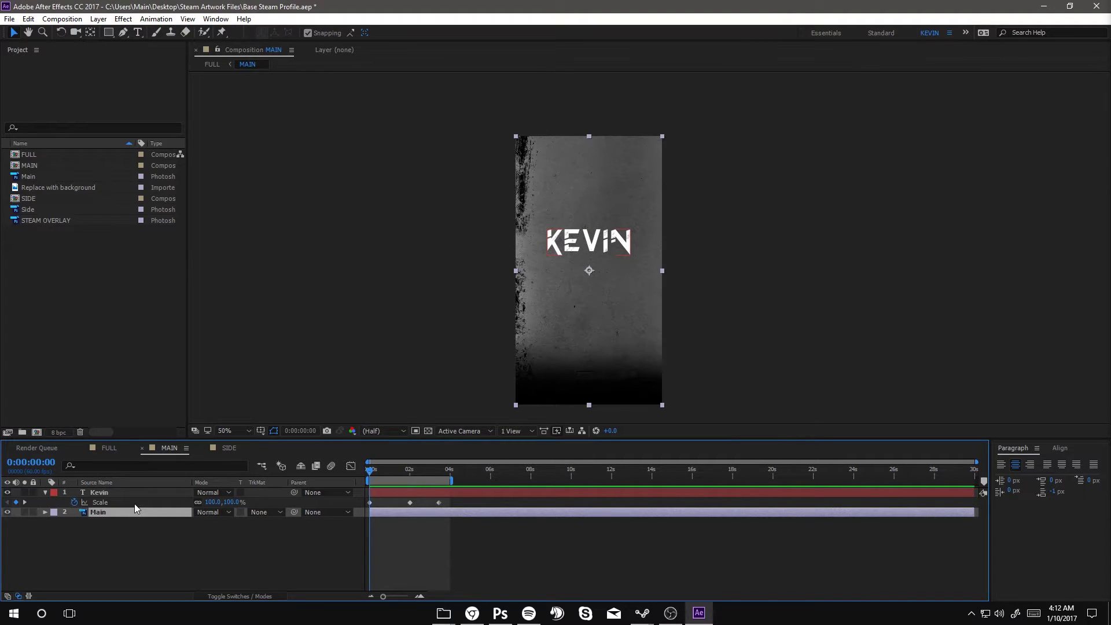
Open the Main background in Photoshop and try two pencil strokes, undoing both.
key("ctrl+e")
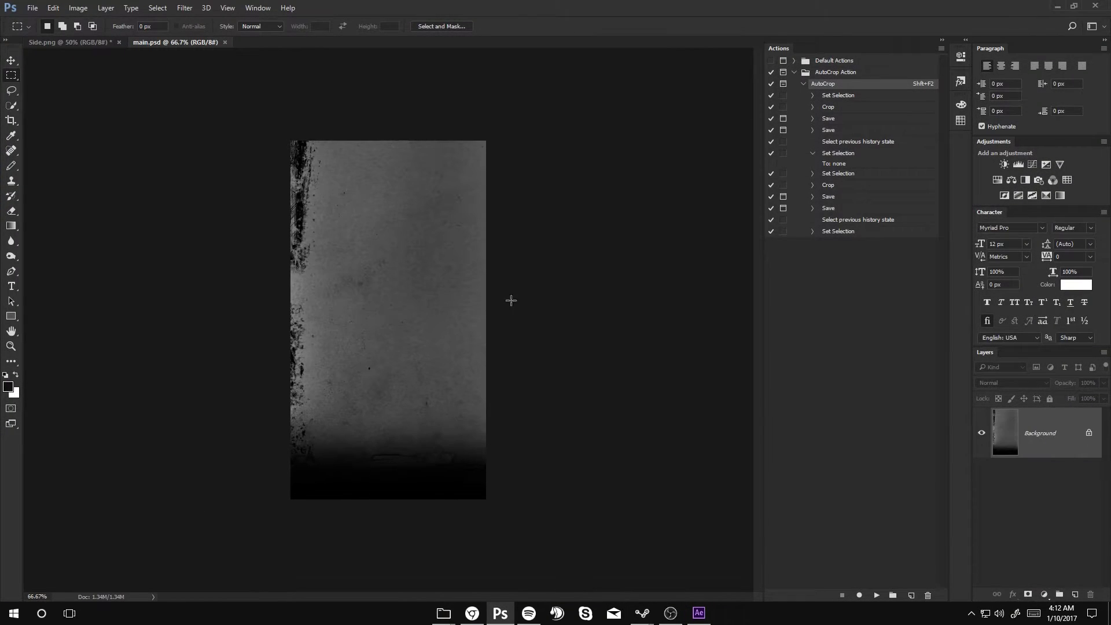
scroll(364, 292, "up", 3)
scroll(364, 292, "down", 2)
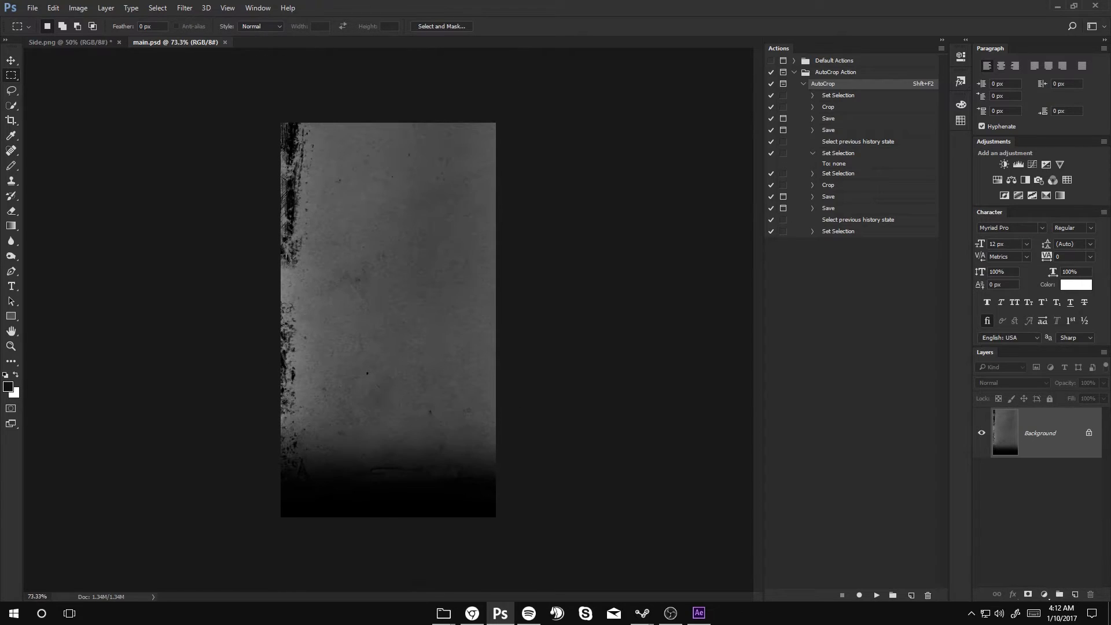
left_click(11, 165)
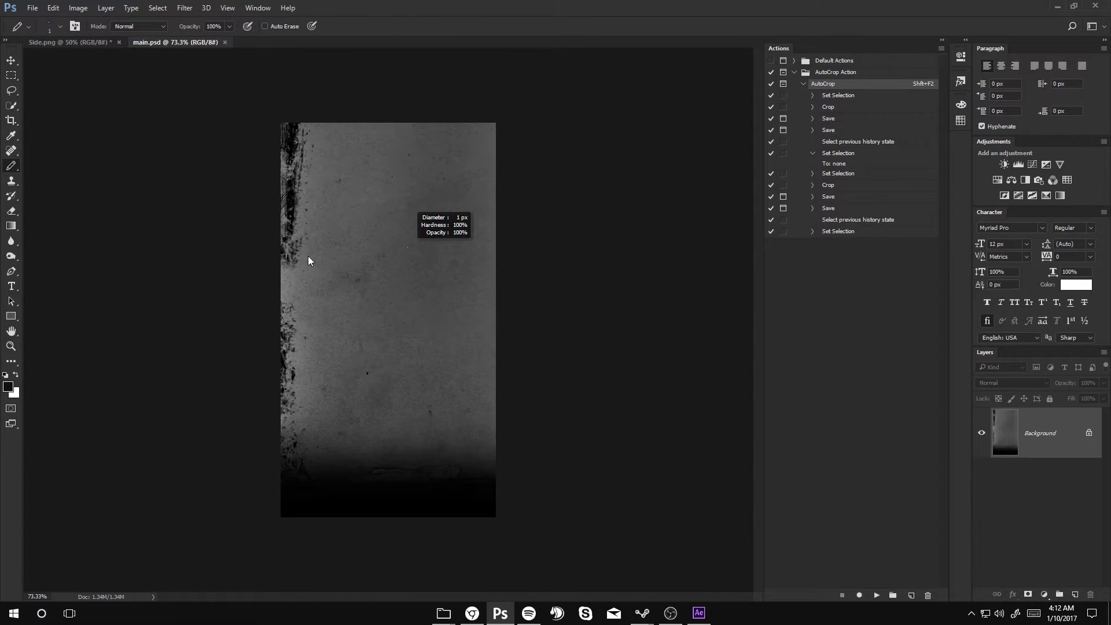
left_click_drag(354, 256, 442, 239)
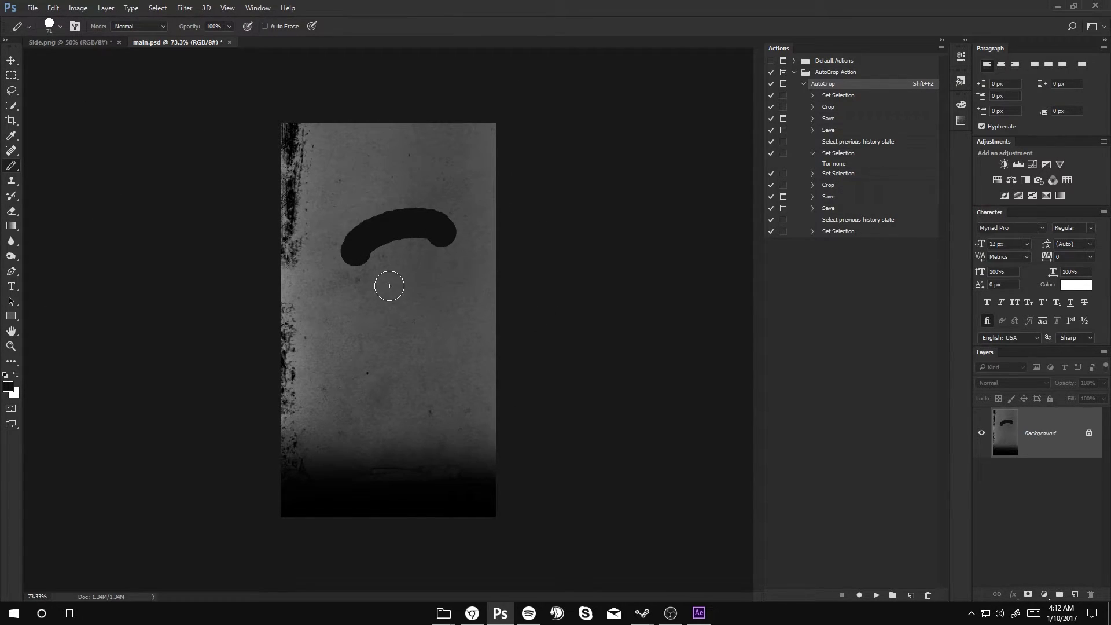
key("ctrl+z")
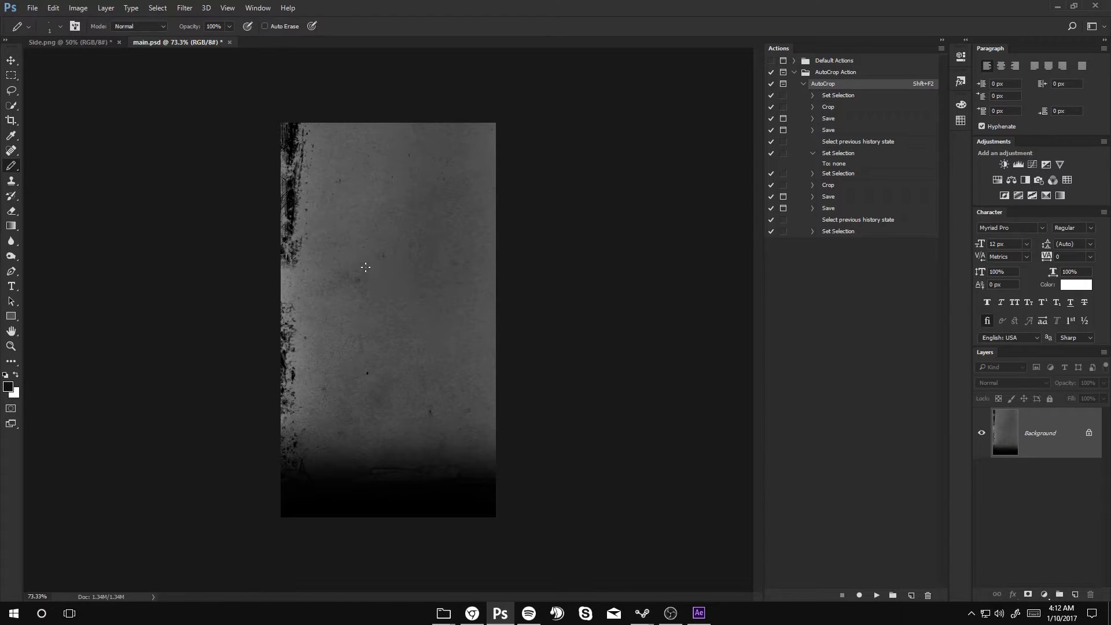
left_click_drag(344, 189, 413, 206)
key("ctrl+z")
Lasso a hump shape across the texture after discarding an earlier selection.
left_click(12, 90)
left_click_drag(295, 483, 482, 481)
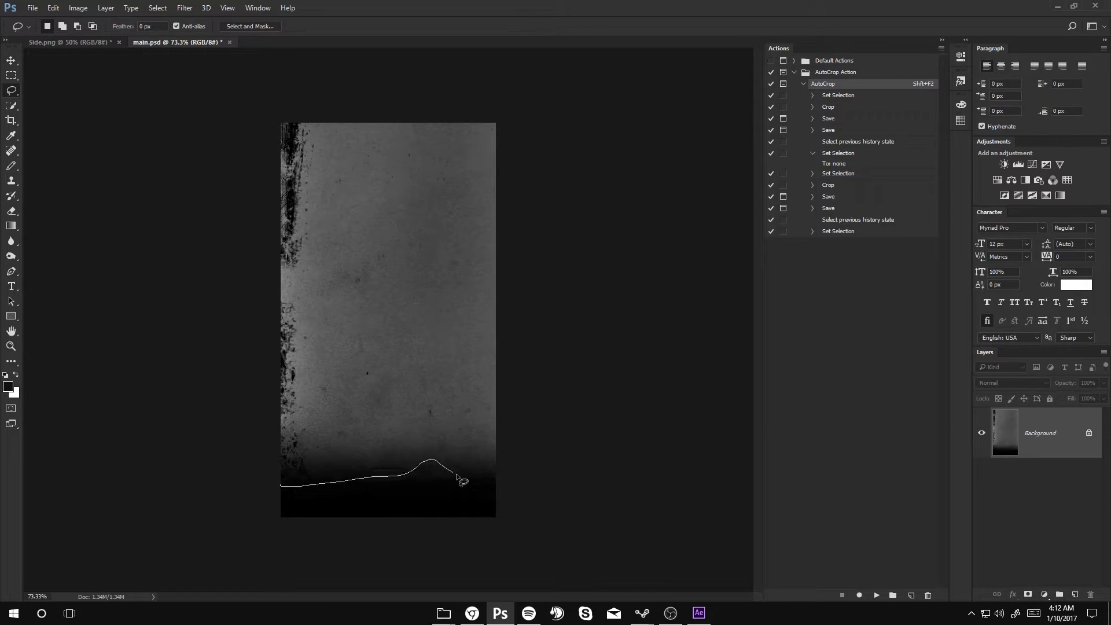
right_click(356, 304)
left_click(368, 301)
left_click_drag(286, 278, 468, 241)
left_click(369, 265)
left_click_drag(280, 288, 503, 300)
Copy the hump onto a new hidden Layer 1 and switch back to After Effects.
key("ctrl+j")
left_click(981, 483)
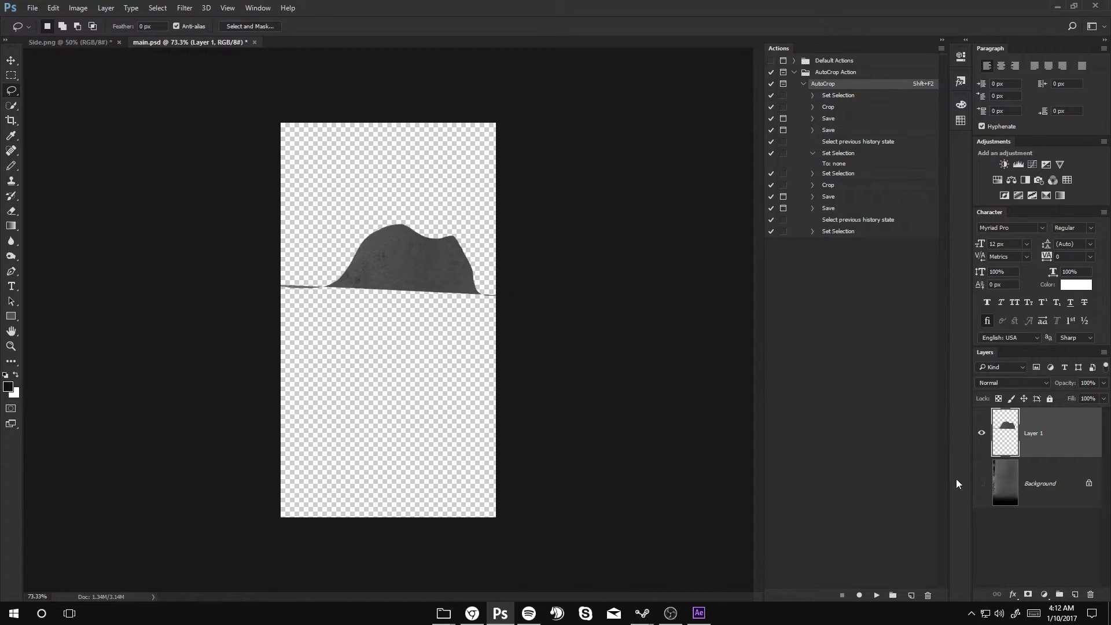
left_click(981, 482, "alt")
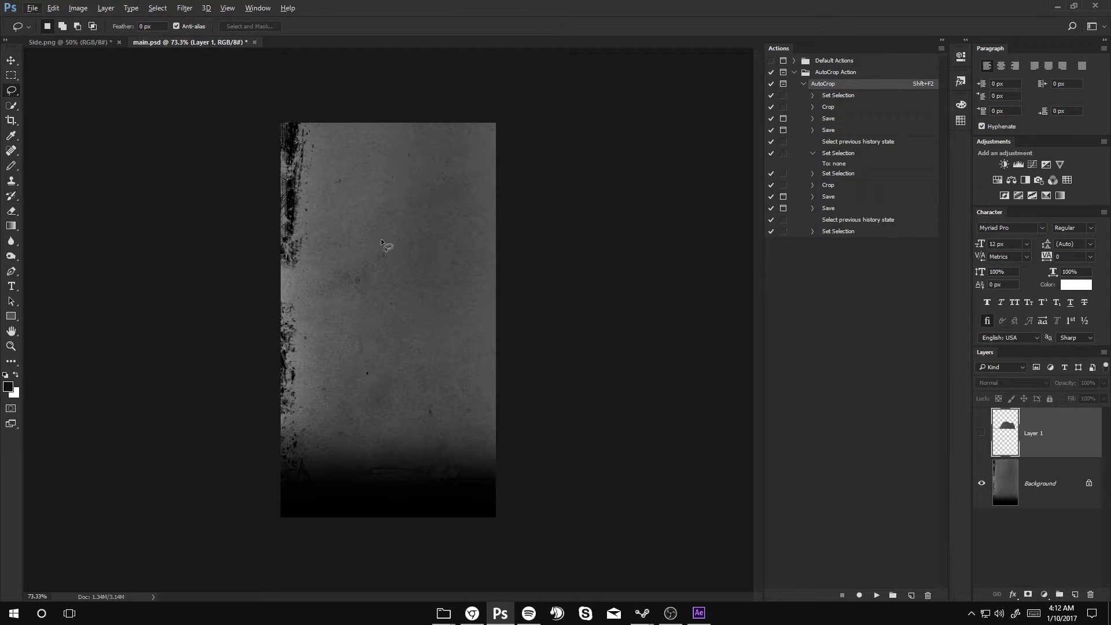
key("alt+Tab")
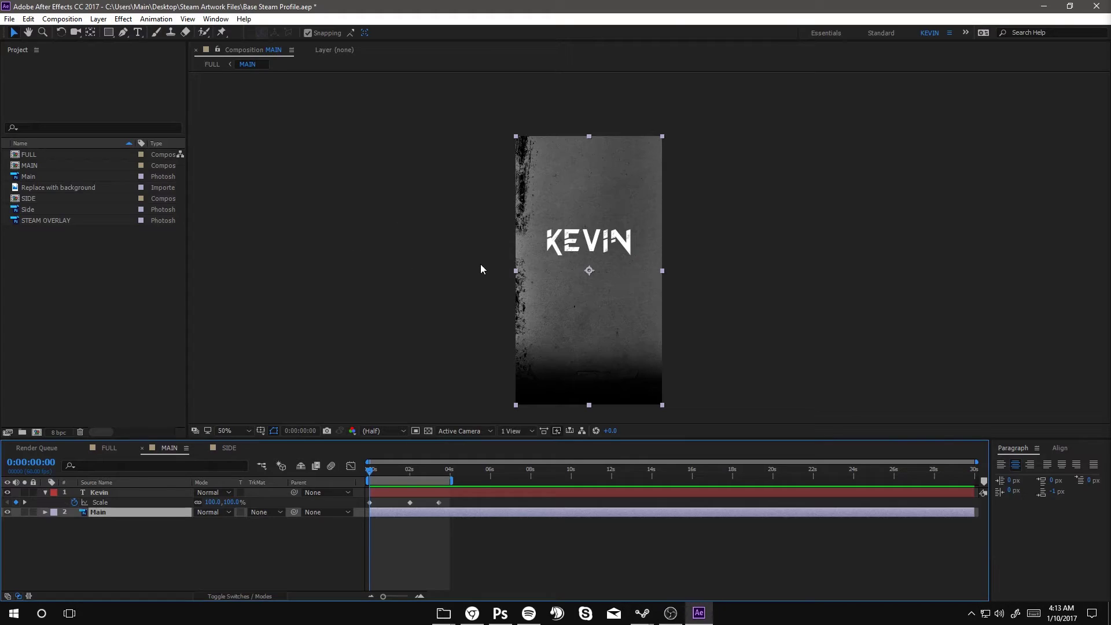
Back in Photoshop, pick the pencil and make the Background layer active after an error.
key("alt+Tab")
left_click(384, 242)
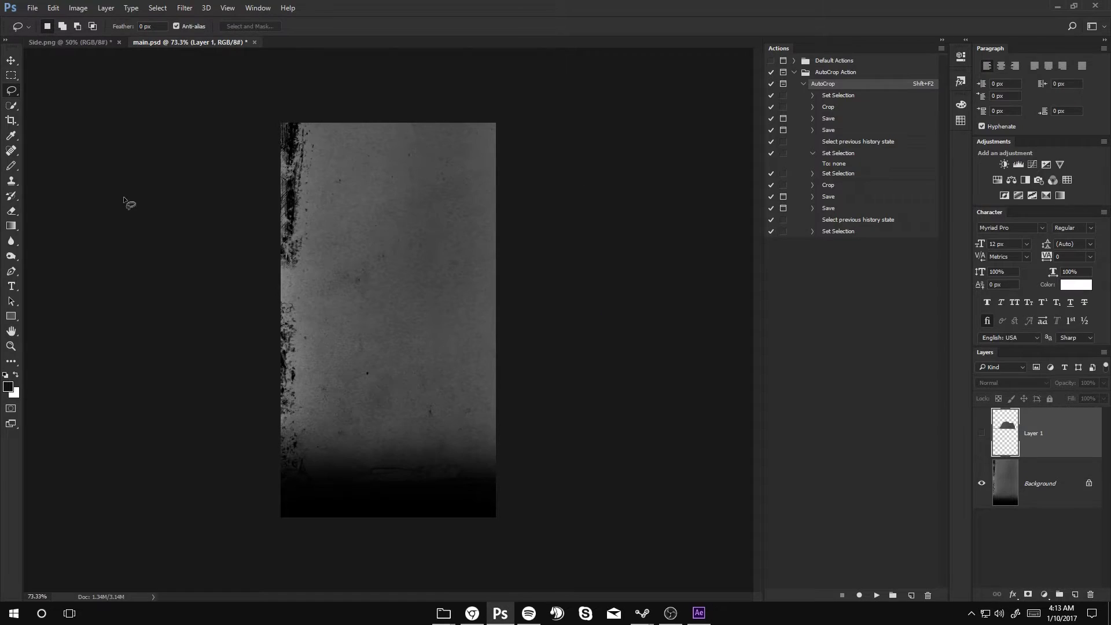
left_click(12, 167)
left_click(384, 322)
left_click(548, 234)
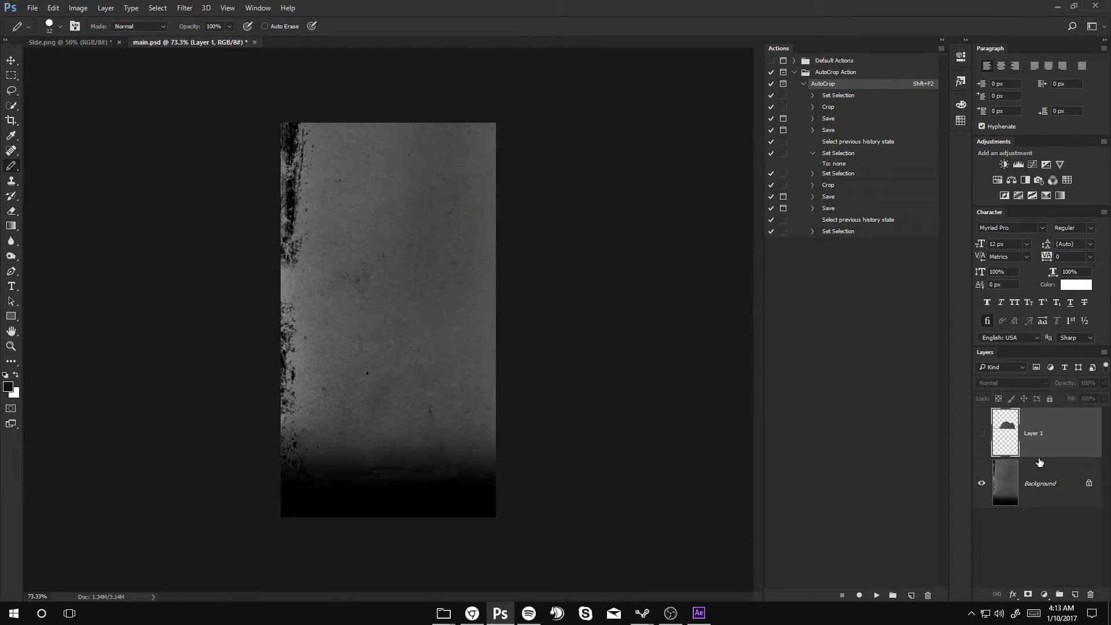
left_click(1029, 495)
Scribble black strokes on the Background, save, and check the update in After Effects.
left_click_drag(392, 236, 354, 337)
left_click_drag(414, 276, 416, 329)
left_click_drag(354, 253, 490, 314)
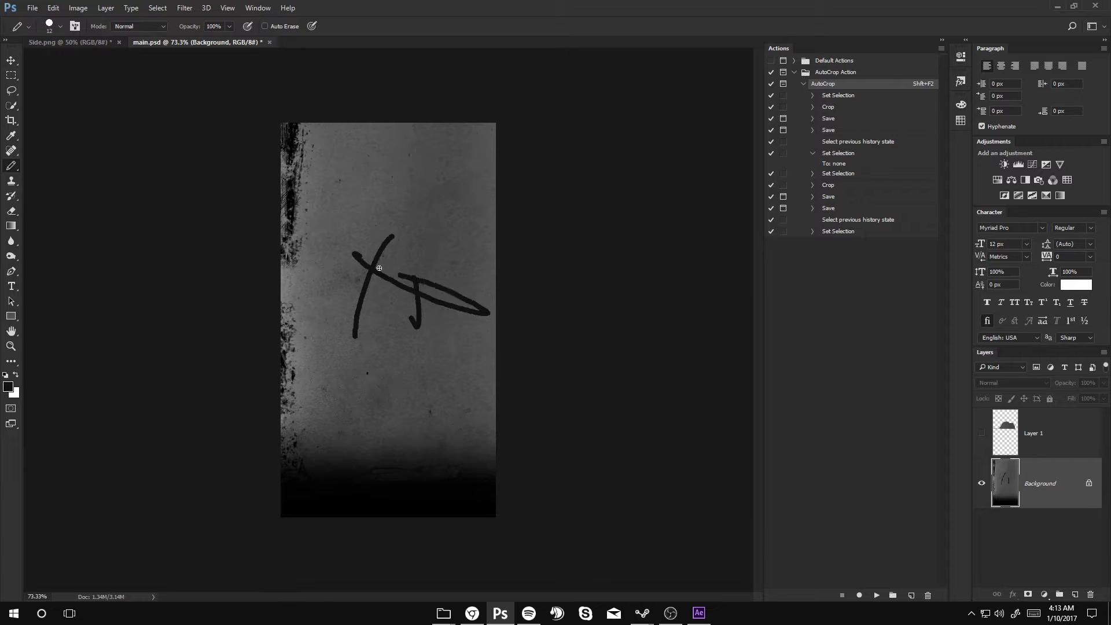
left_click_drag(376, 268, 492, 258)
key("ctrl+s")
key("alt+Tab")
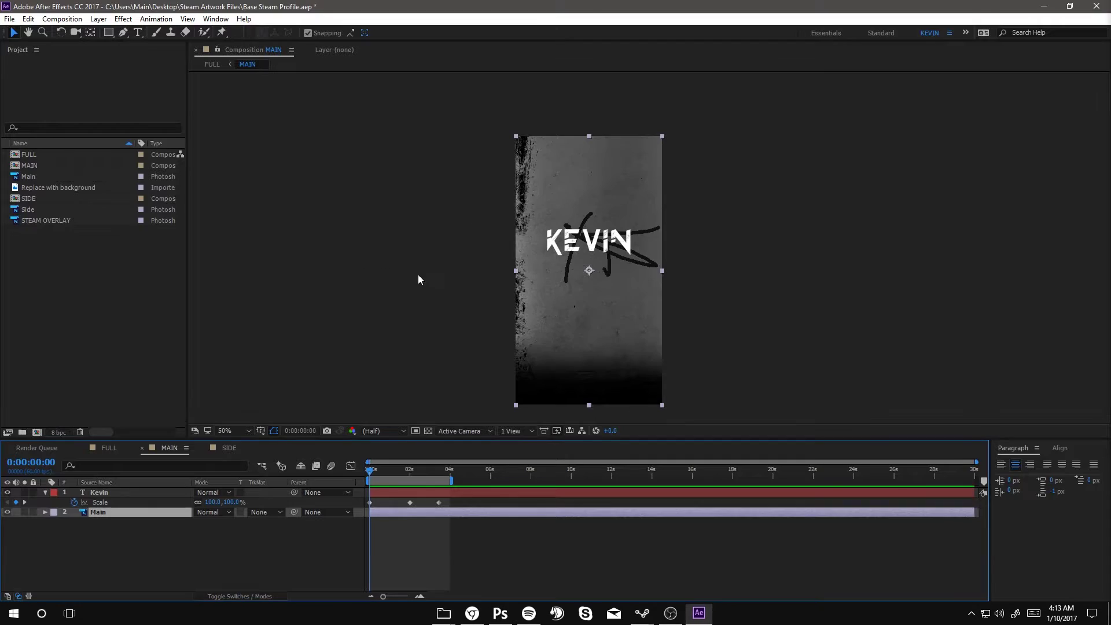
Undo the scribbles, save the clean image, and check After Effects again.
key("alt+Tab")
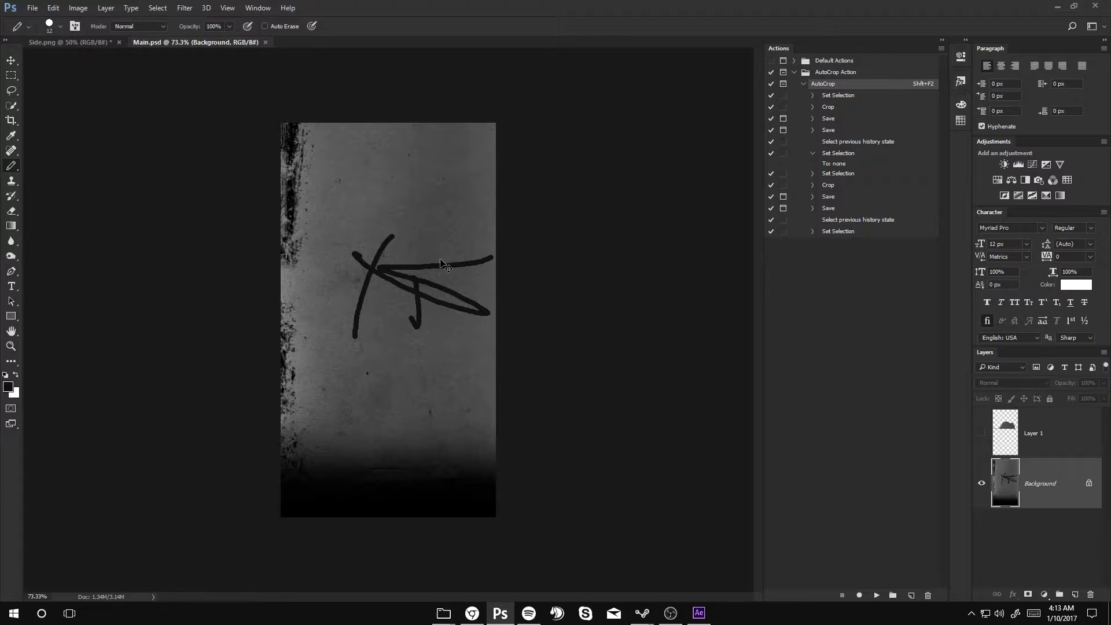
key("ctrl+alt+z")
key("ctrl+alt+z")
key("ctrl+alt+z")
key("ctrl+alt+z")
key("ctrl+a")
key("ctrl+s")
key("alt+Tab")
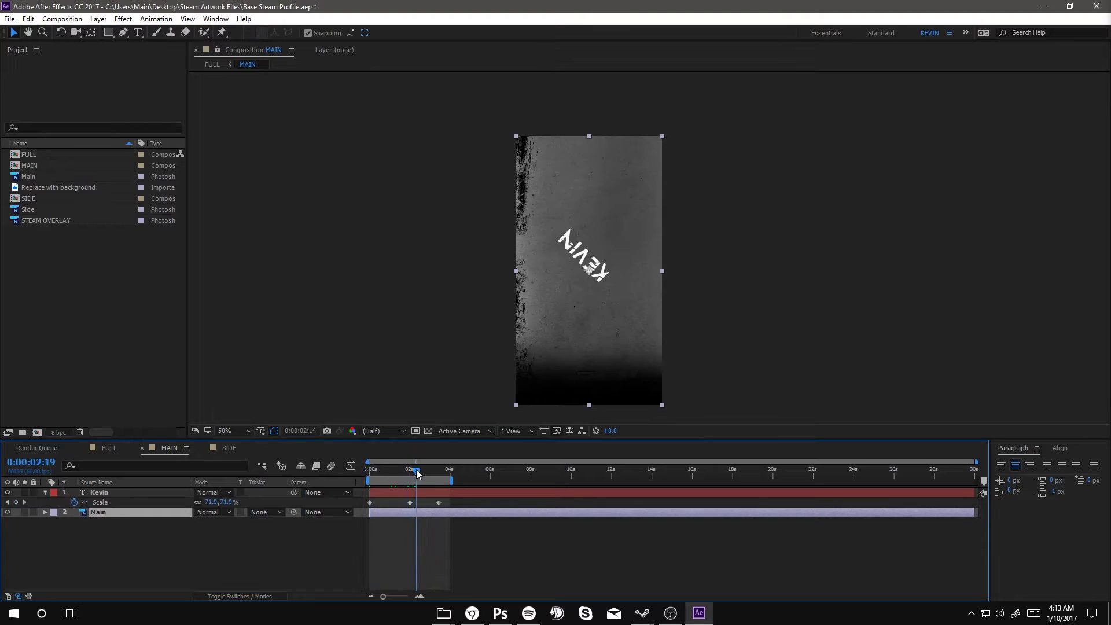
Deselect the Main layer and add the MAIN composition to the Render Queue from the File menu.
left_click(201, 548)
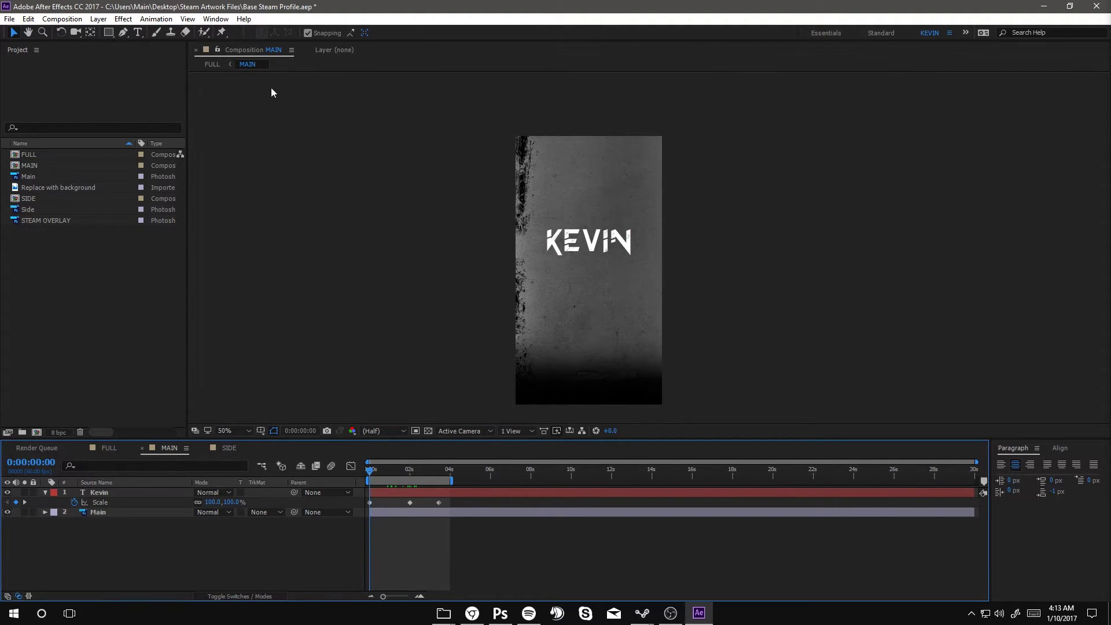
left_click(62, 18)
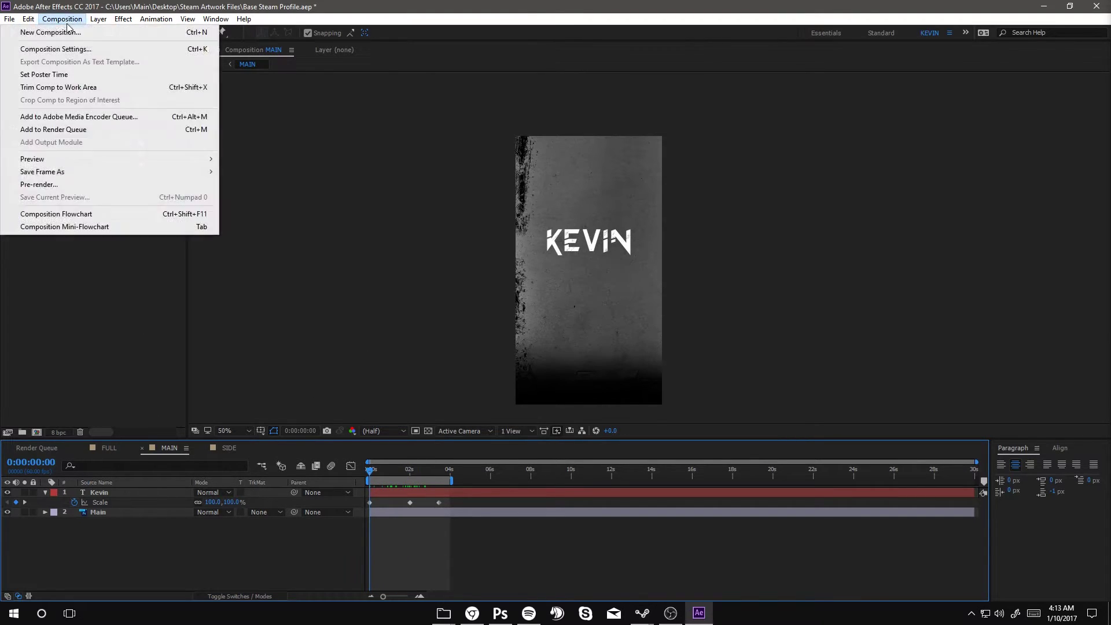
mouse_move(29, 218)
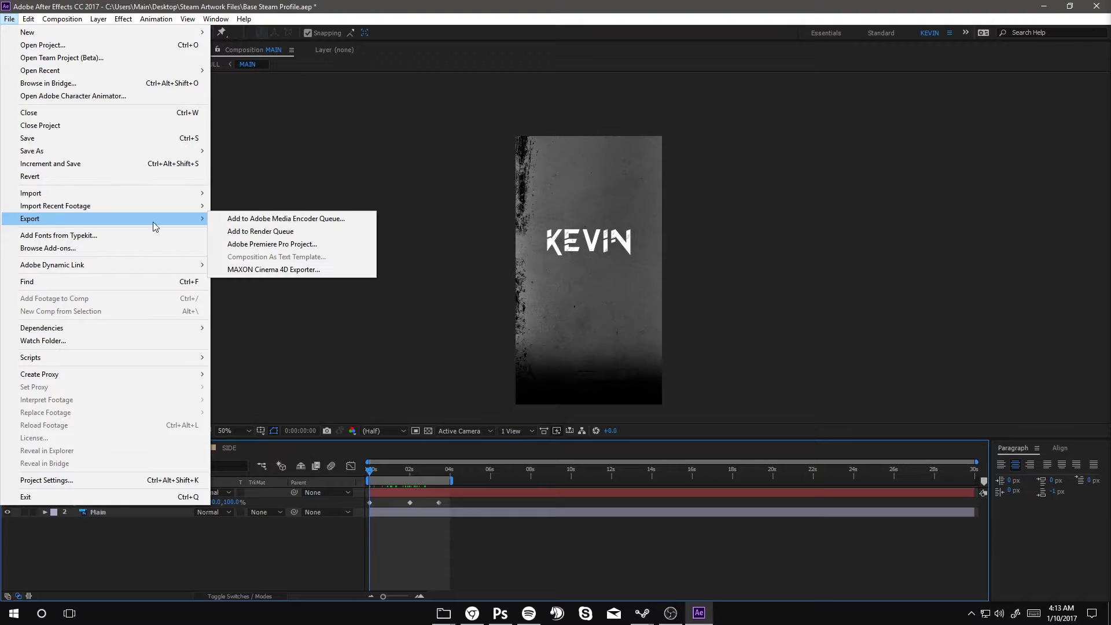
left_click(299, 232)
scroll(295, 539, "down", 1)
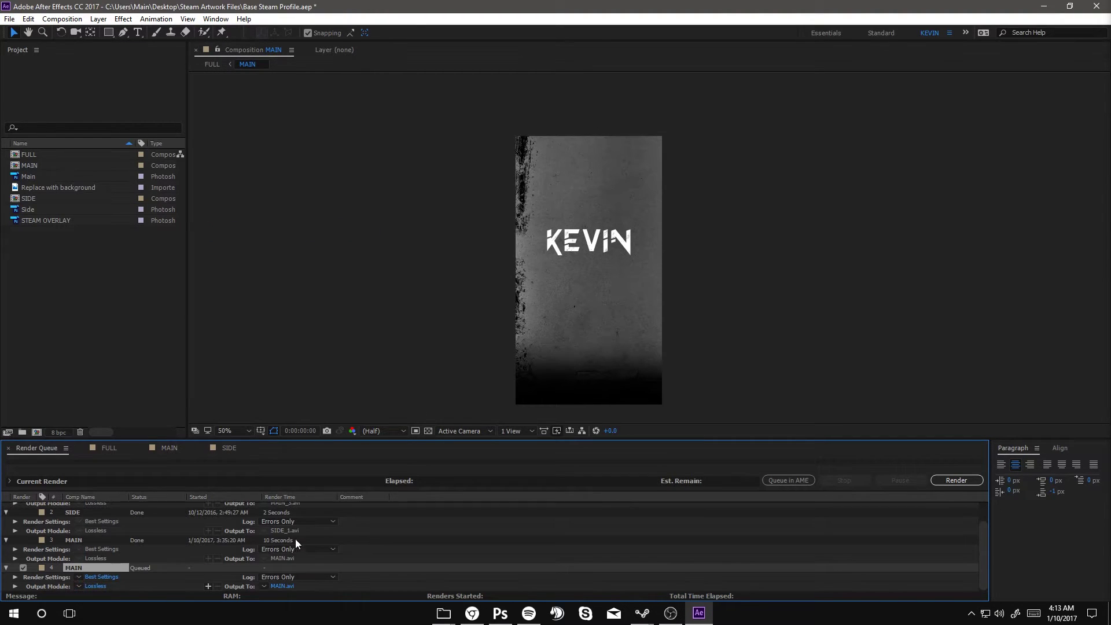
Set the MAIN render output to 'Main avi' on the Desktop and render it.
left_click(287, 588)
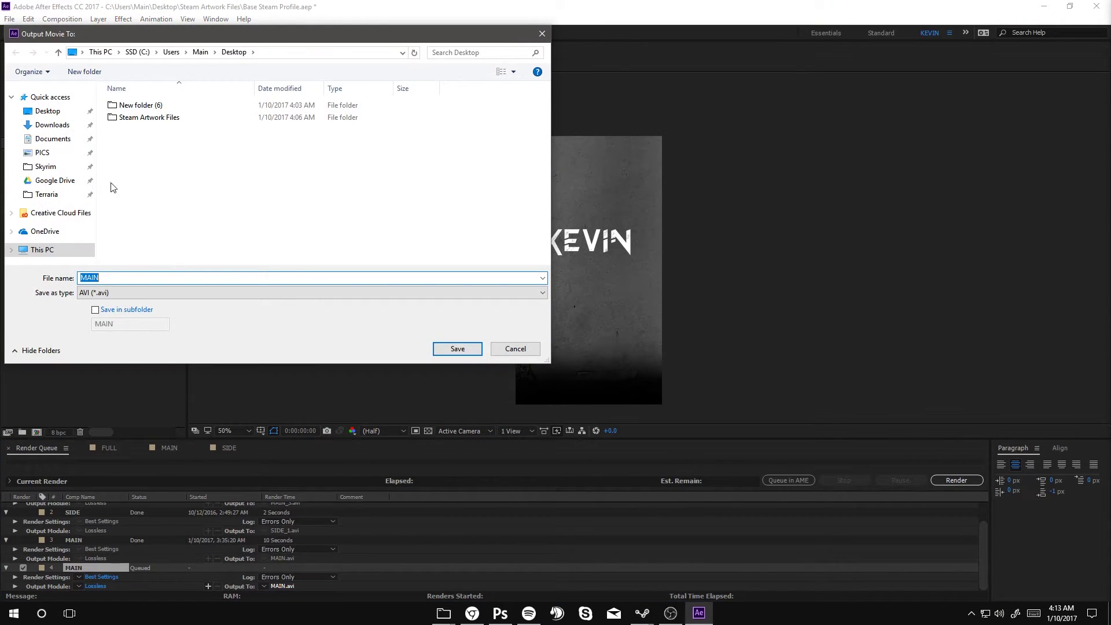
left_click(48, 112)
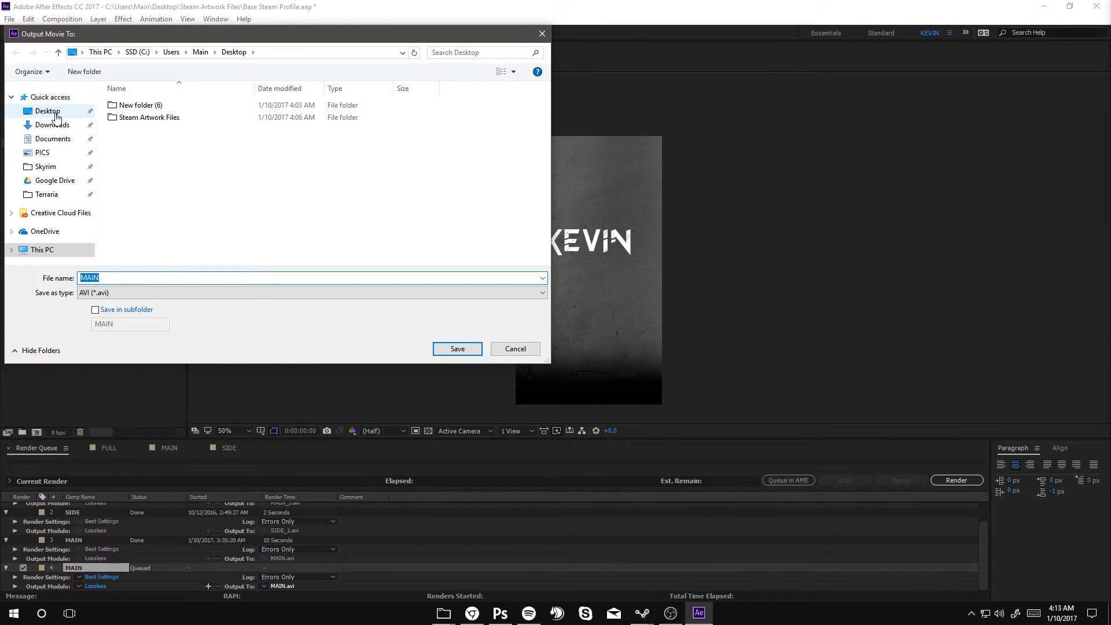
left_click(140, 278)
key("BackSpace")
key("BackSpace")
key("BackSpace")
key("BackSpace")
type("M")
left_click(217, 232)
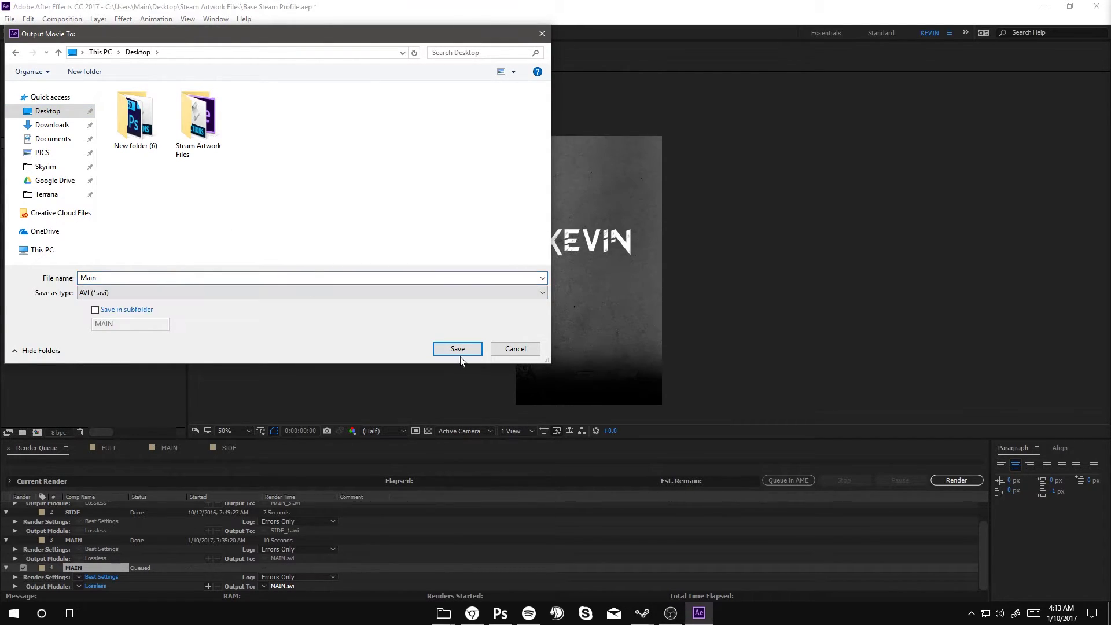
double_click(143, 278)
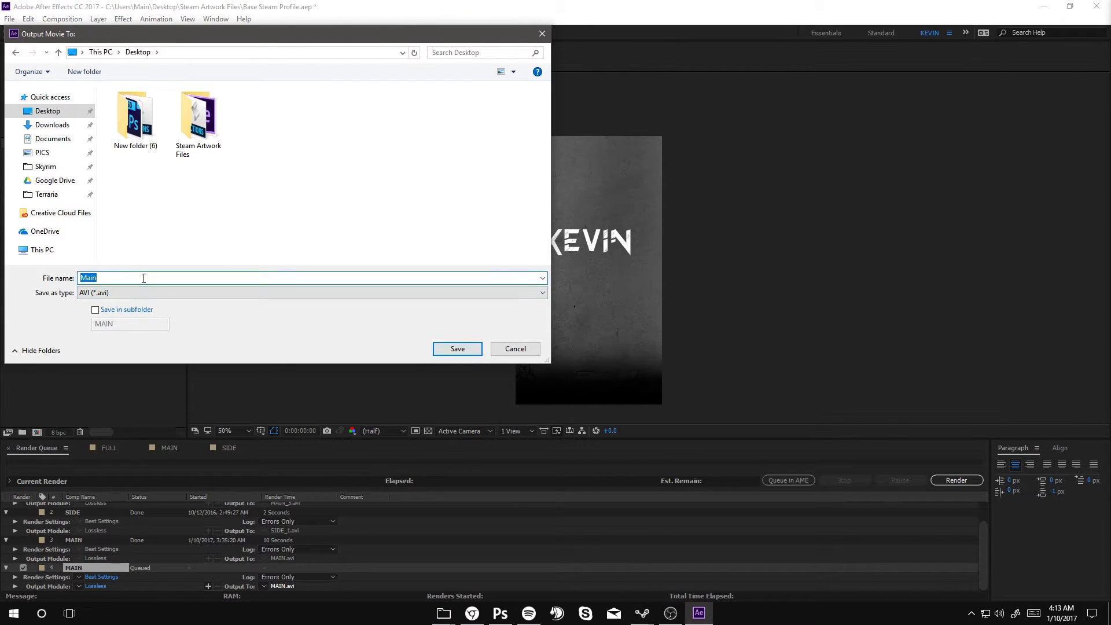
left_click(144, 277)
type("vi")
key("Return")
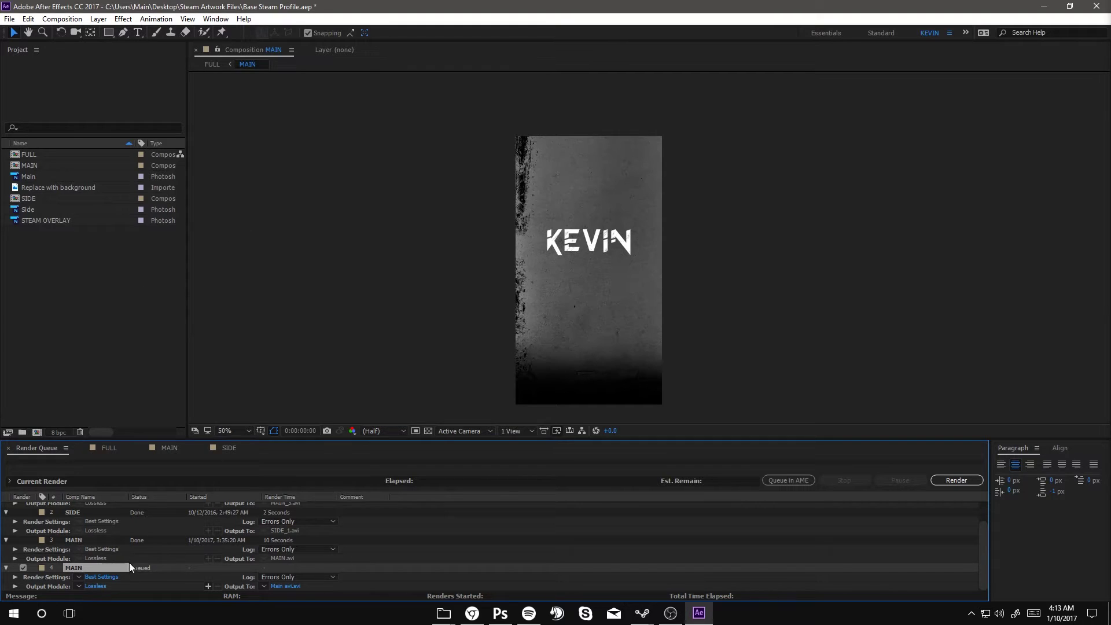
left_click(955, 480)
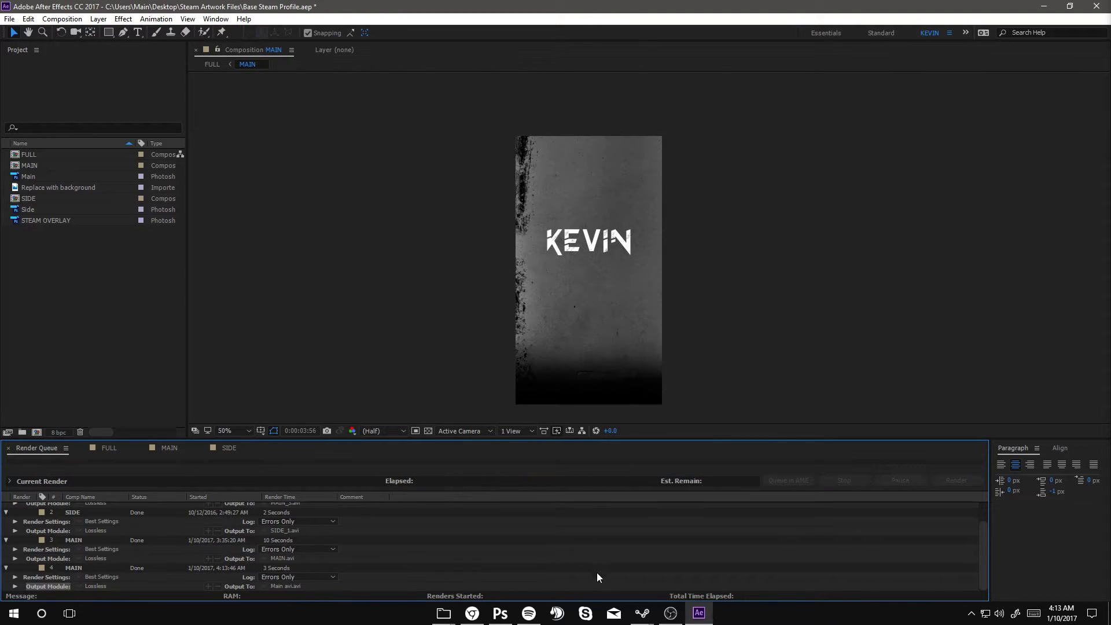
Open the rendered Main avi in Photoshop by dragging it in from the Desktop.
left_click(501, 614)
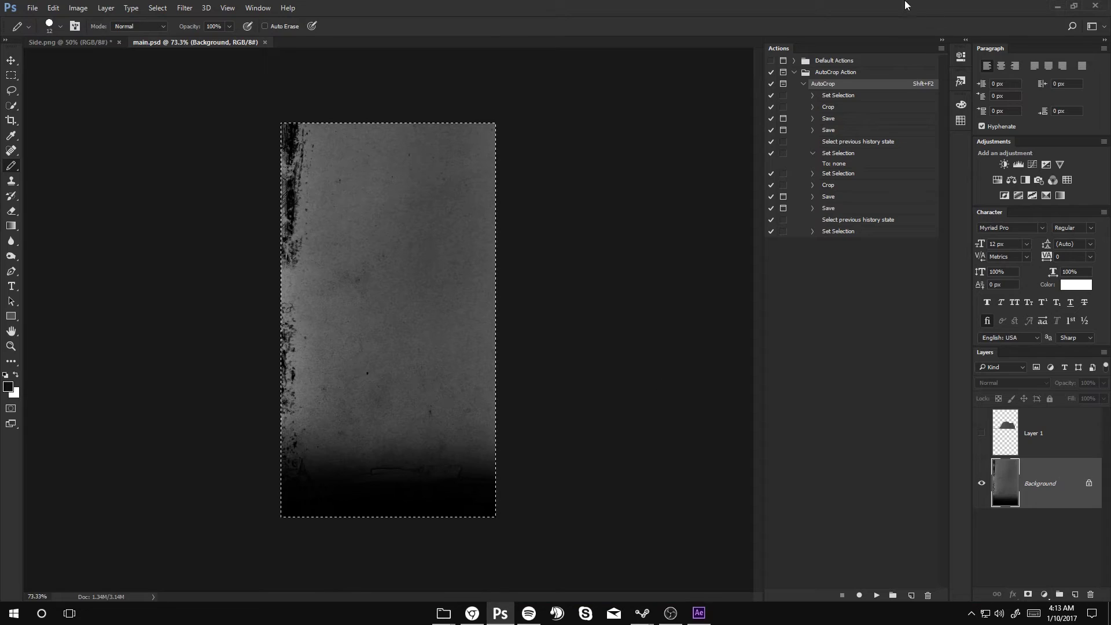
left_click_drag(902, 6, 903, 52)
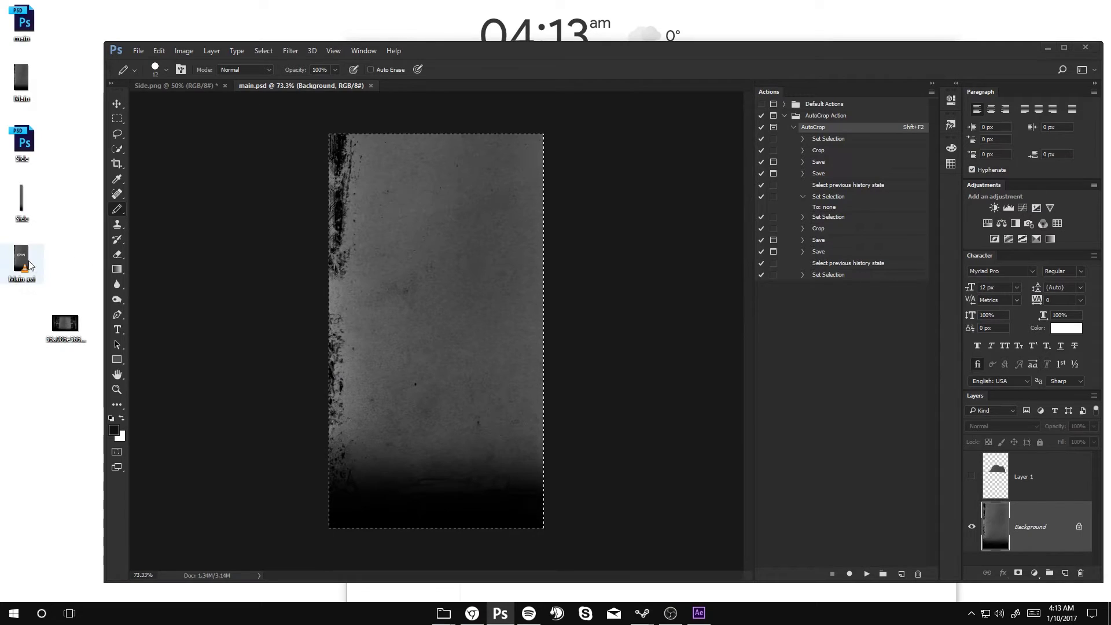
left_click_drag(21, 261, 400, 87)
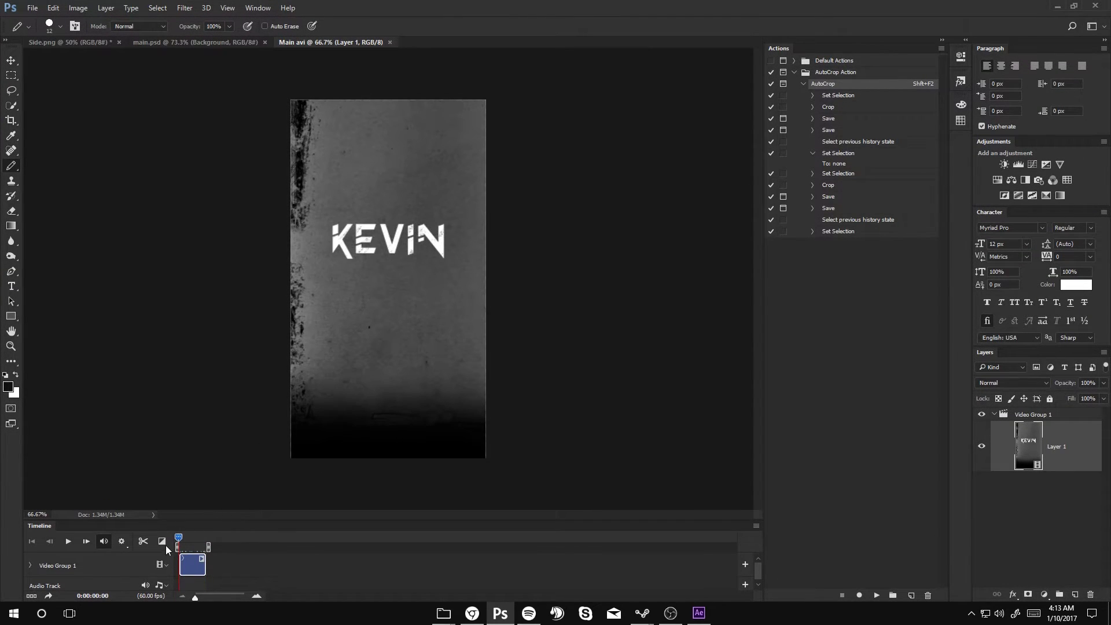
Close the Timeline and Actions panels.
left_click(756, 525)
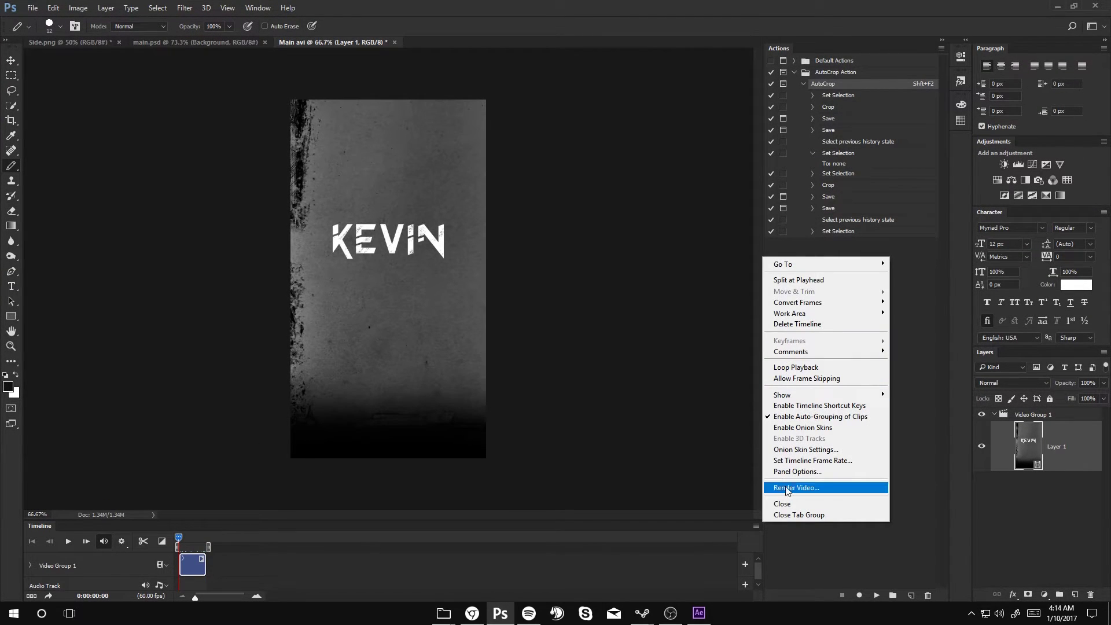
left_click(784, 504)
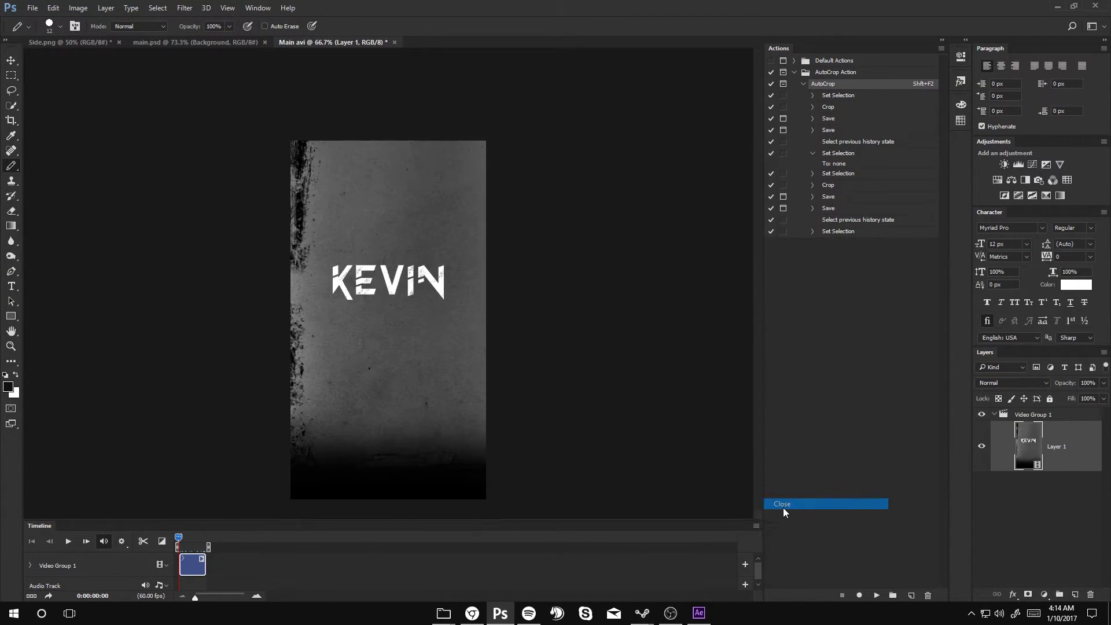
left_click(940, 49)
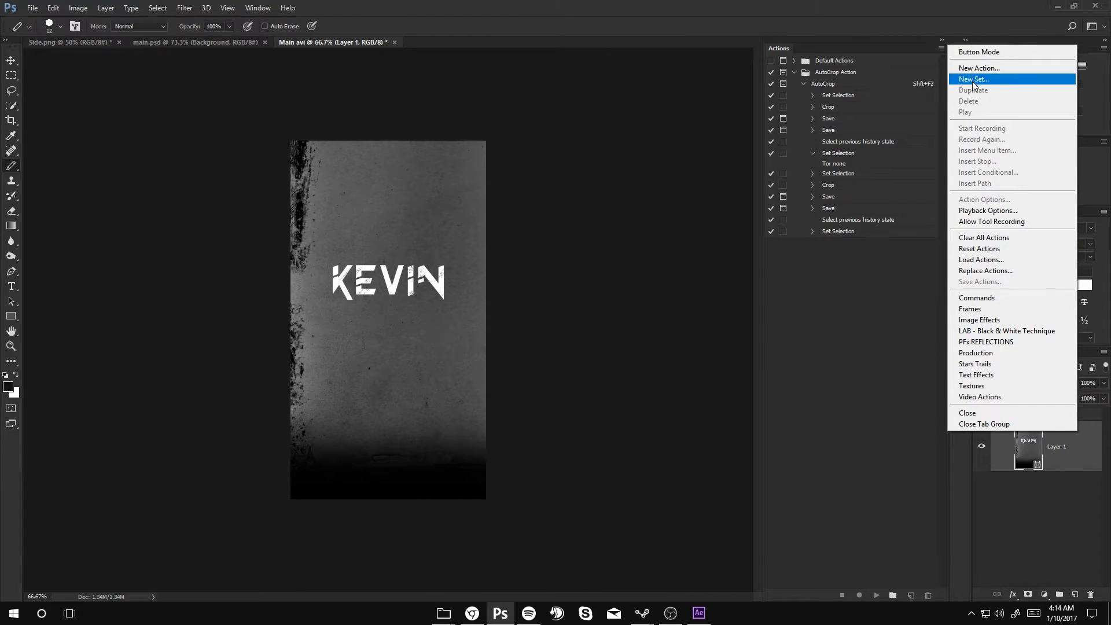
left_click(981, 414)
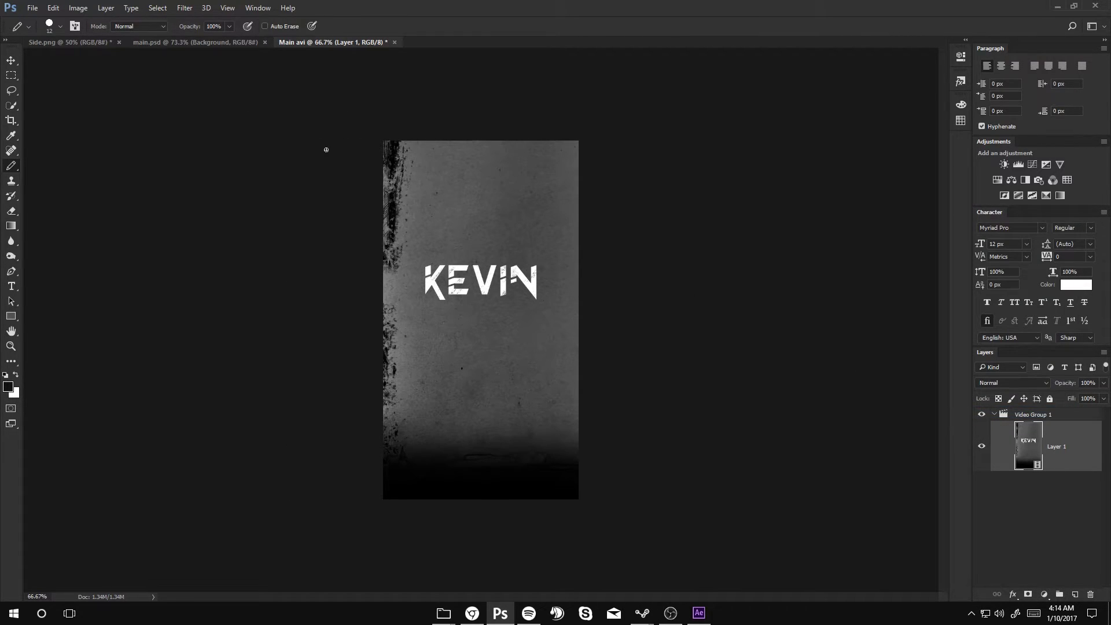
scroll(459, 310, "up", 3)
scroll(434, 299, "down", 2)
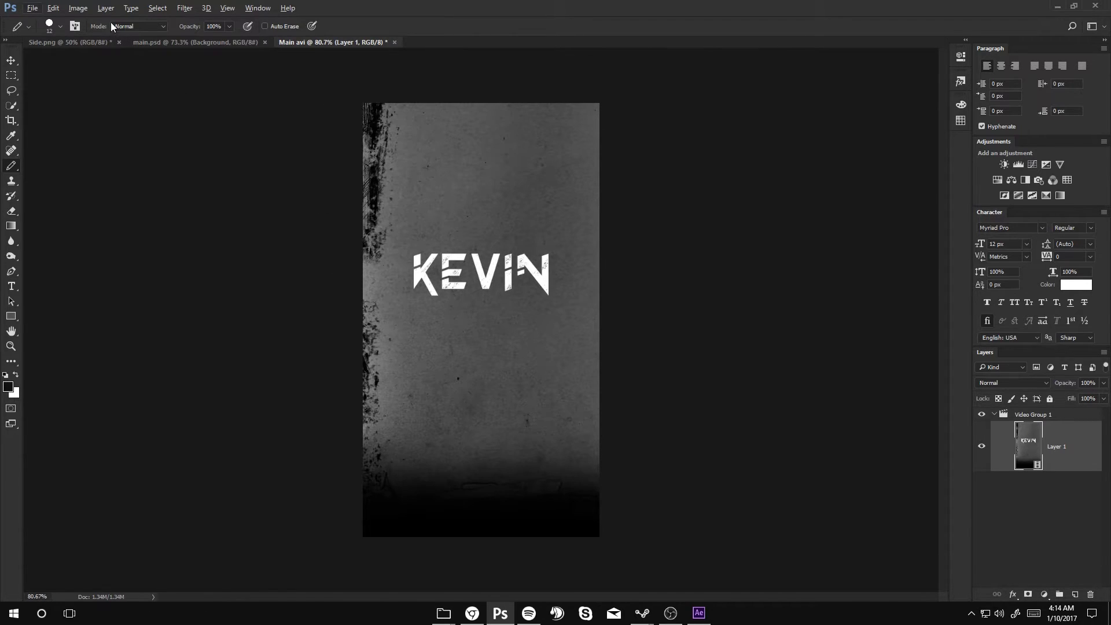
Open Save for Web (Legacy) and set the GIF's looping to Forever.
left_click(53, 8)
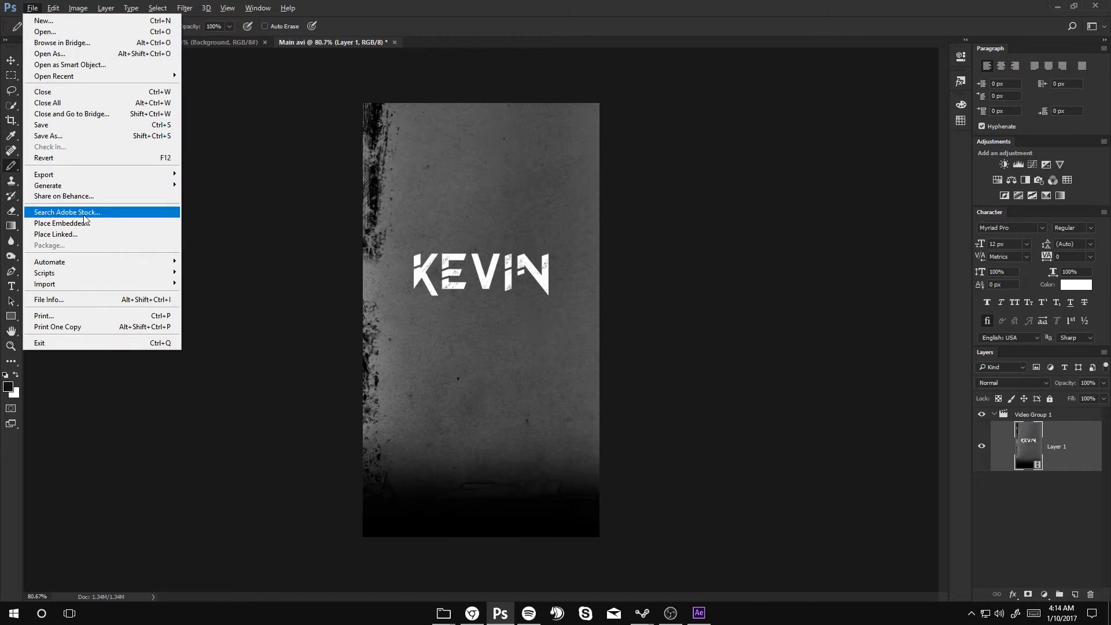
mouse_move(43, 174)
left_click(267, 220)
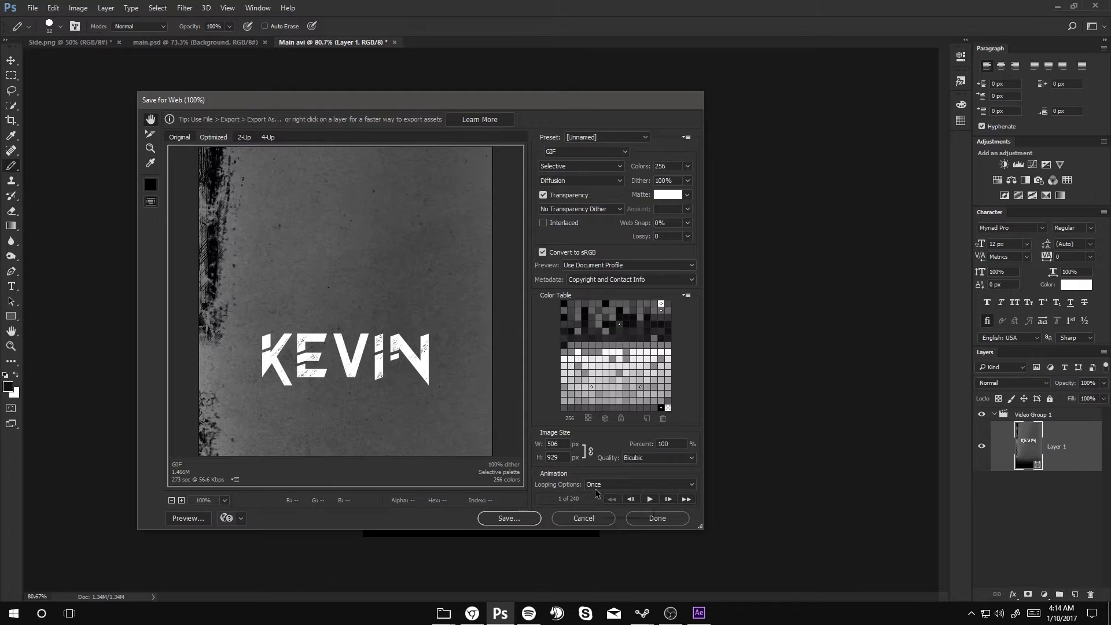
left_click(642, 485)
left_click(610, 493)
left_click(638, 484)
left_click(603, 504)
Pan around the optimized preview and compare it with the Original view.
left_click_drag(325, 289, 343, 415)
left_click_drag(258, 413, 334, 374)
left_click(182, 137)
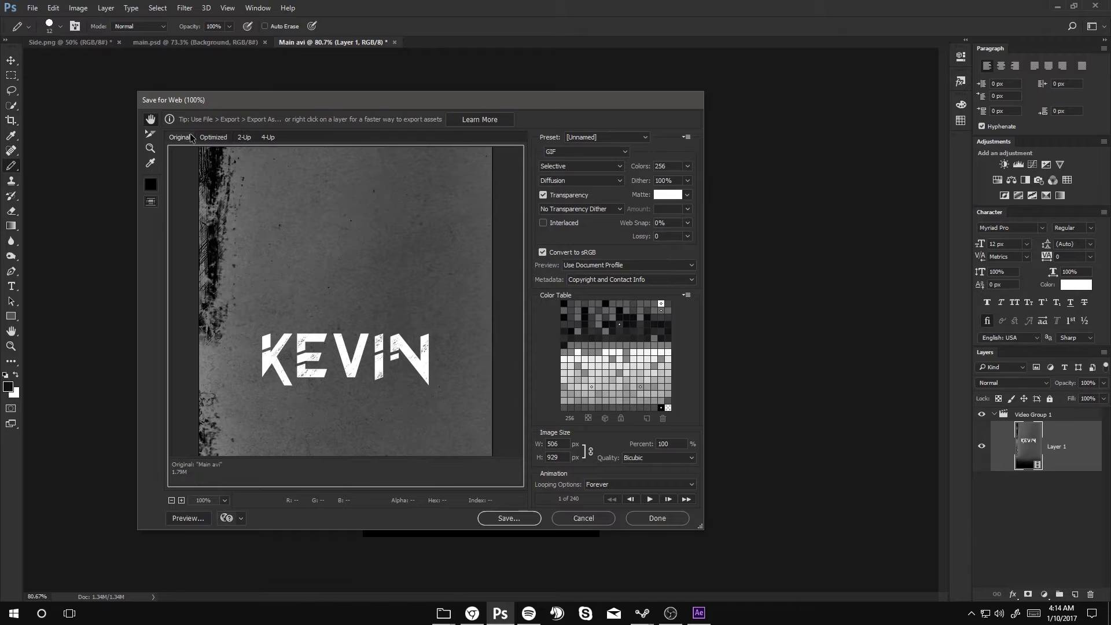
left_click_drag(338, 261, 345, 416)
mouse_move(363, 400)
left_mouse_down()
mouse_move(434, 466)
mouse_move(435, 486)
left_mouse_up()
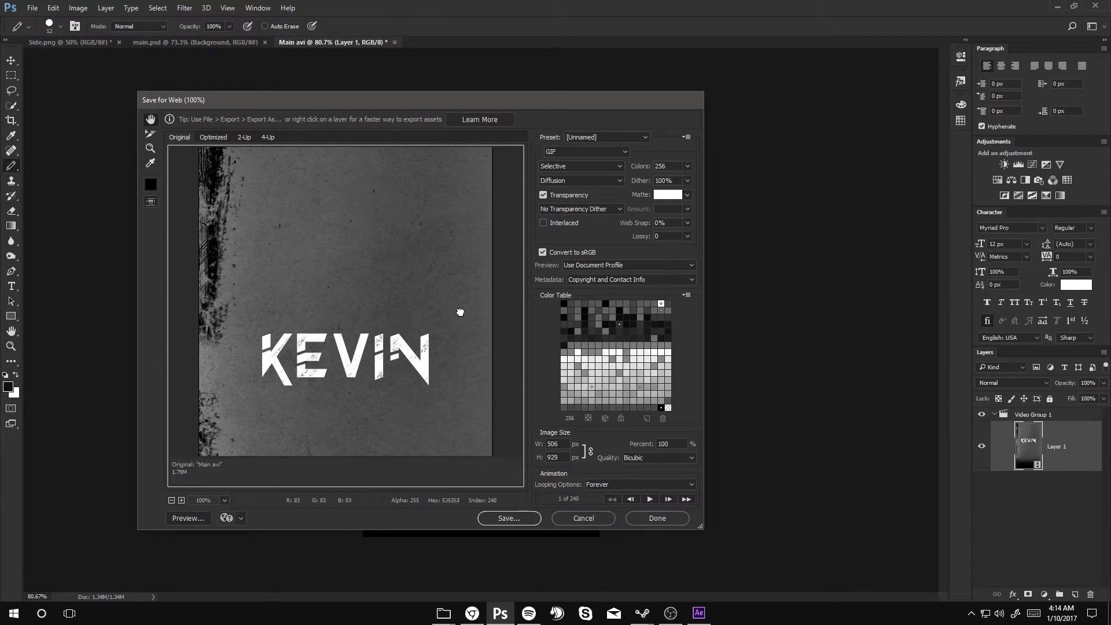
Return to the Optimized preview and set the lossy compression value to 0.
left_click(214, 137)
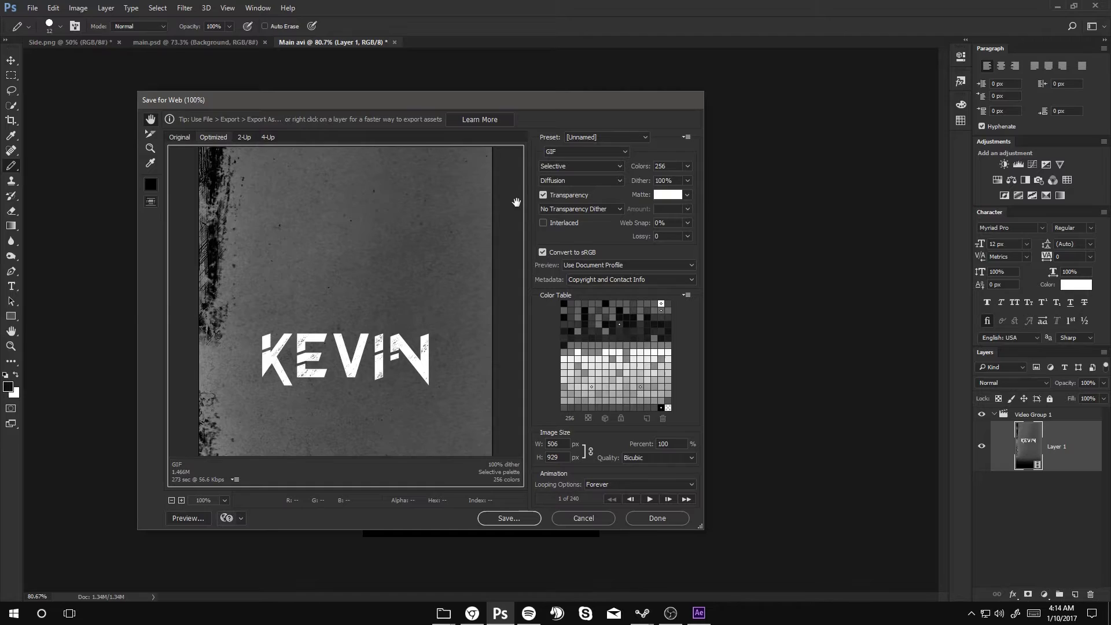
double_click(658, 236)
type("11")
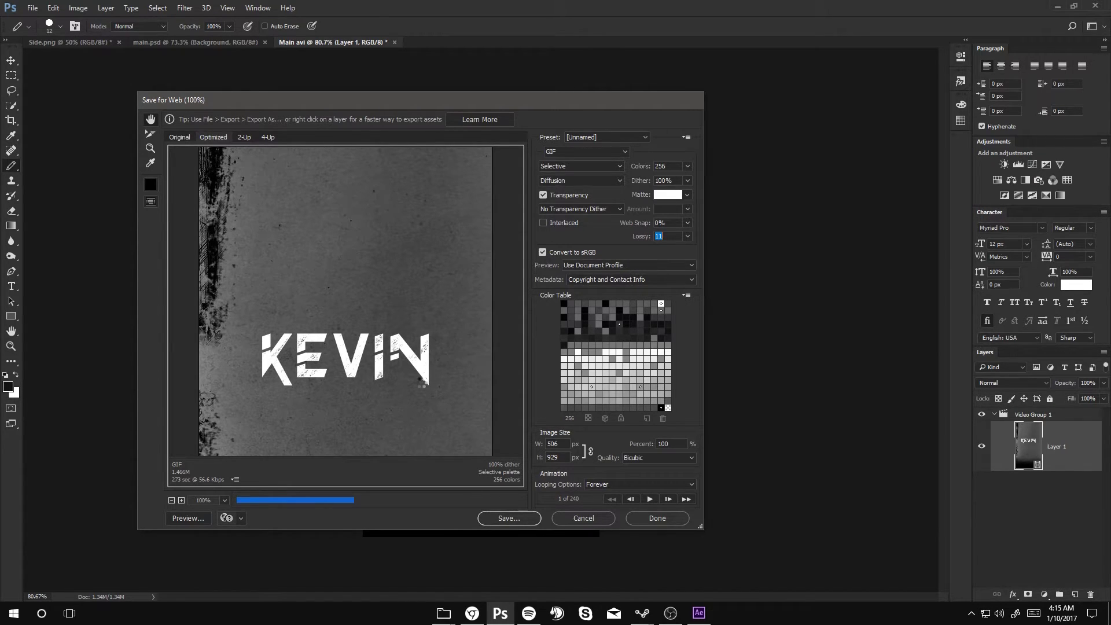
mouse_move(382, 486)
left_mouse_down()
mouse_move(367, 315)
mouse_move(367, 495)
left_mouse_up()
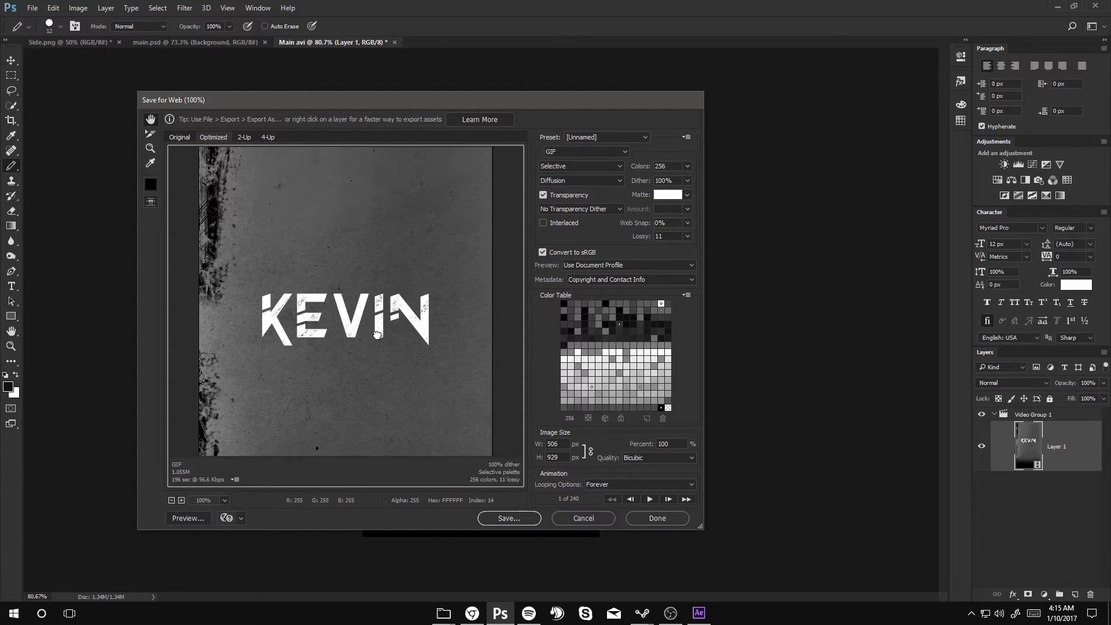
double_click(658, 236)
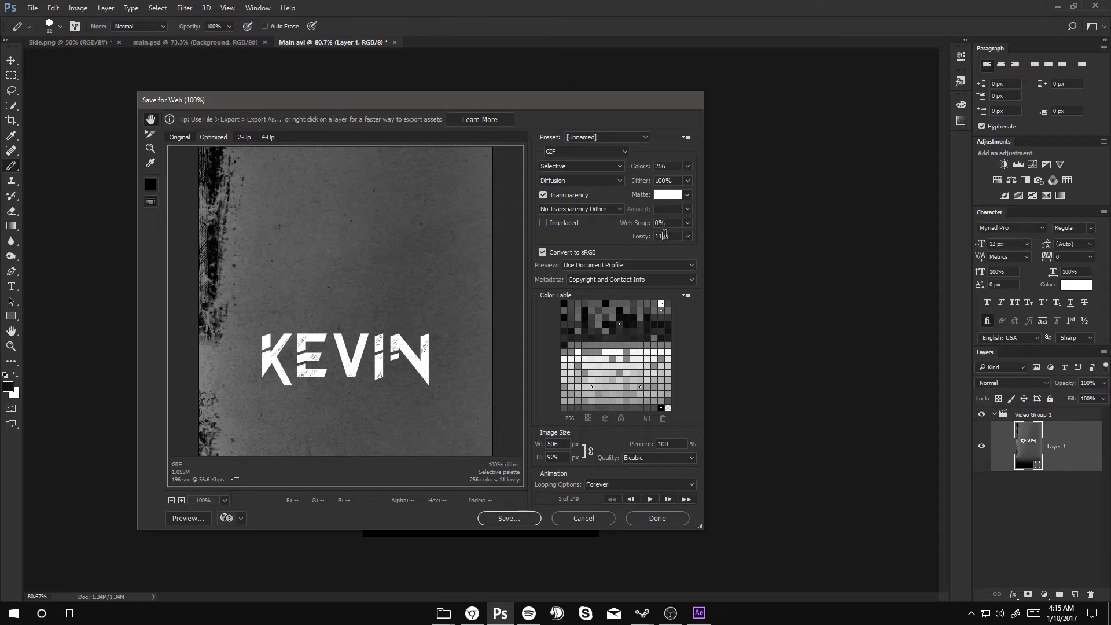
type("1")
Keep looping at Forever and save the GIF as main-gif on the Desktop.
left_click(638, 485)
left_click(638, 497)
left_click(509, 518)
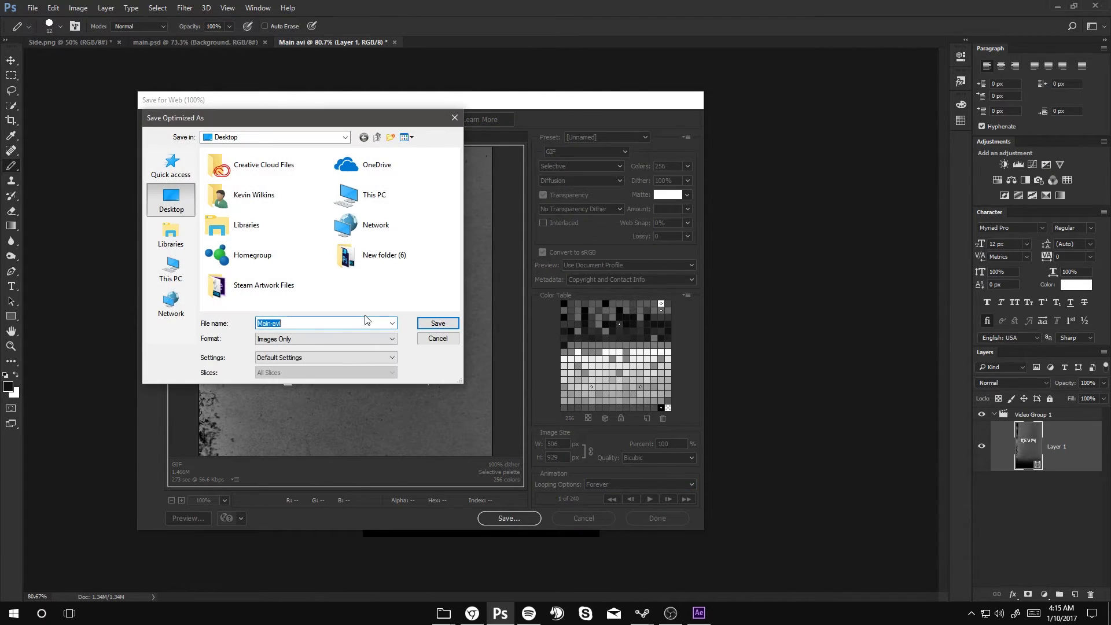
type("main")
key("Return")
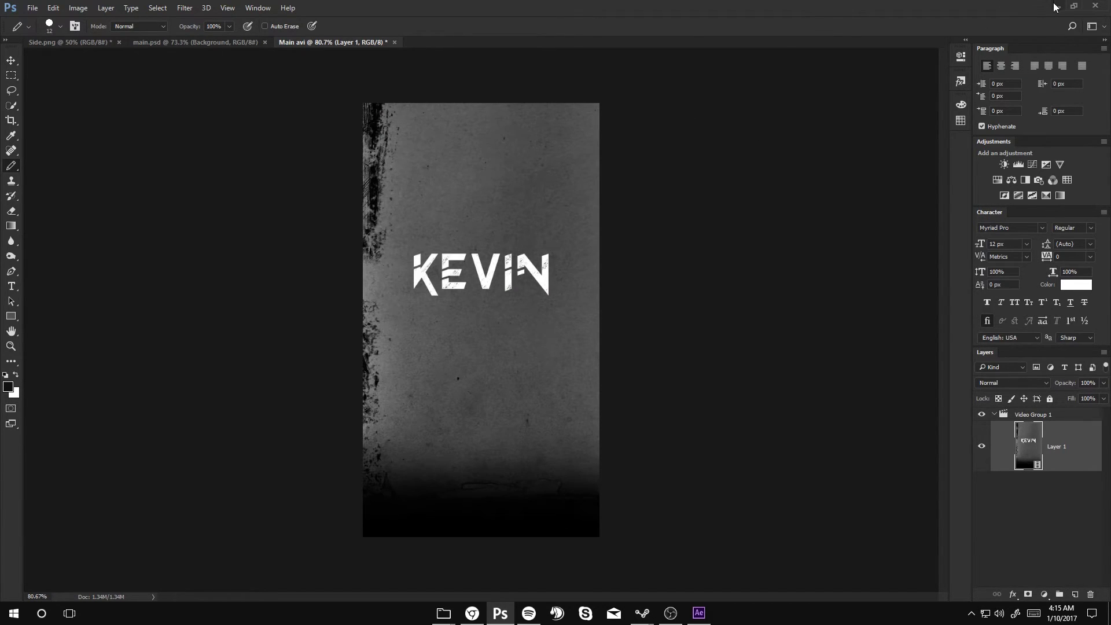
Bring Chrome to the front, maximized, showing the infinite-height artwork guide tab.
left_click(1055, 7)
left_click(472, 614)
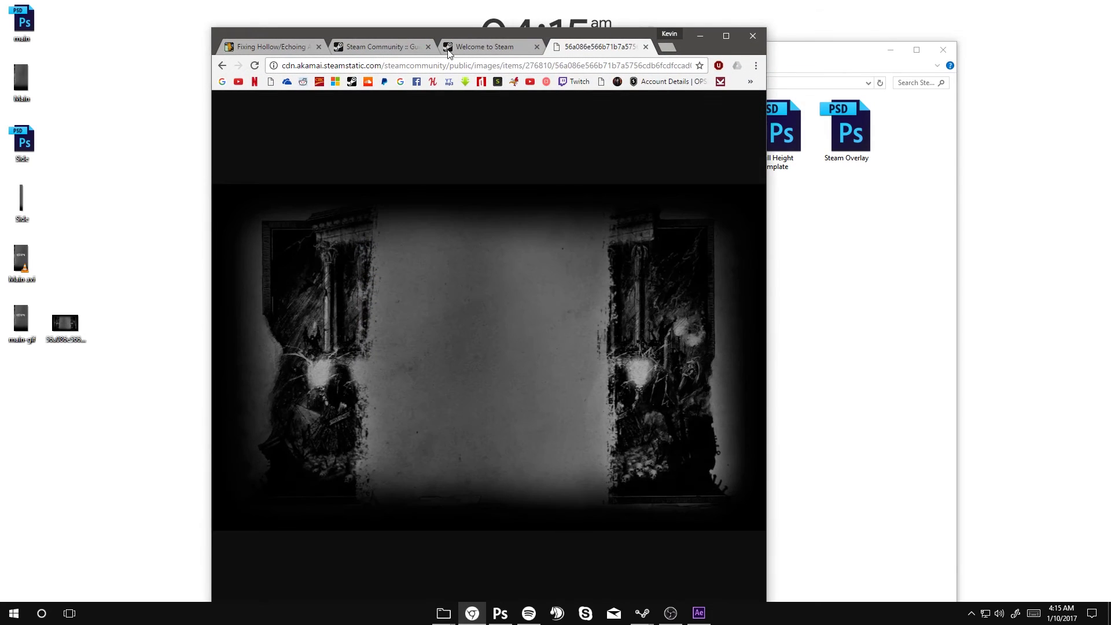
left_click_drag(689, 44, 695, 112)
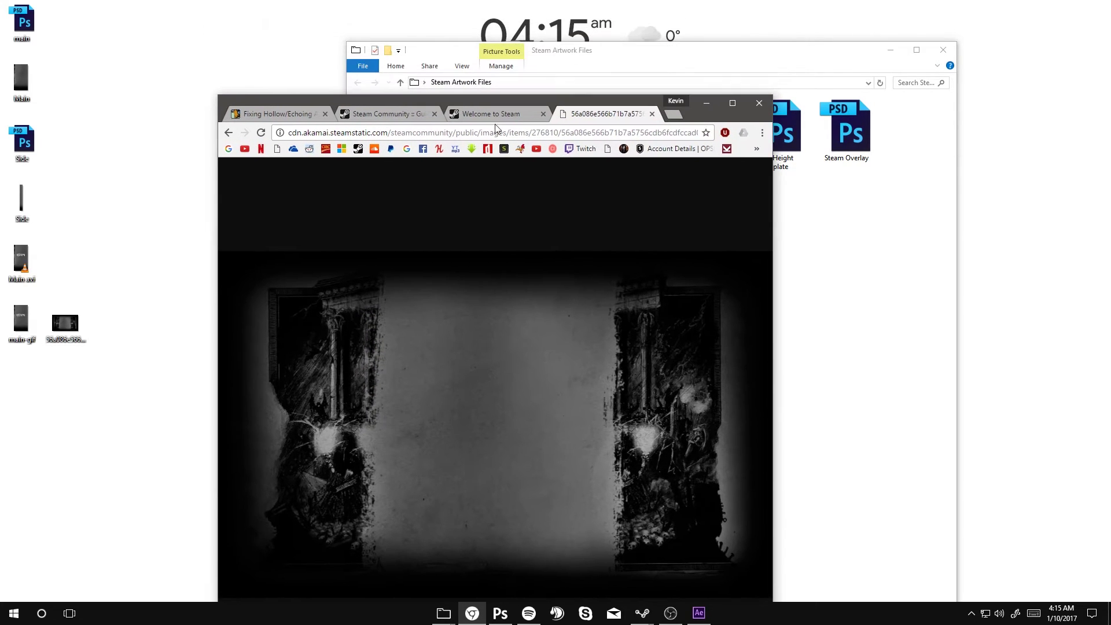
left_click(388, 114)
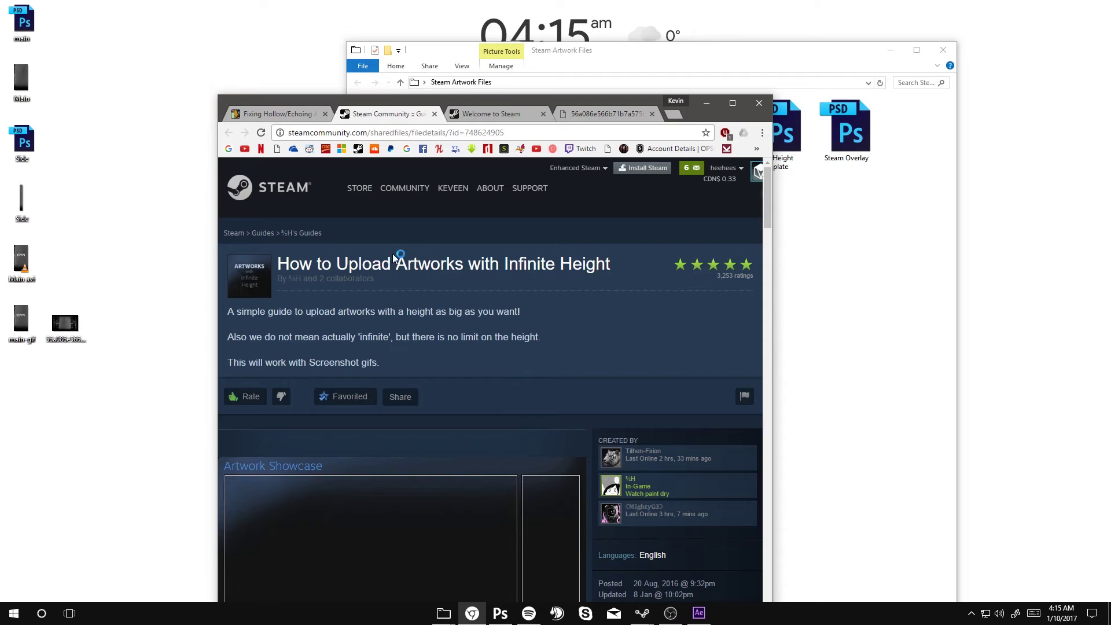
left_click_drag(373, 260, 324, 264)
left_click(434, 331)
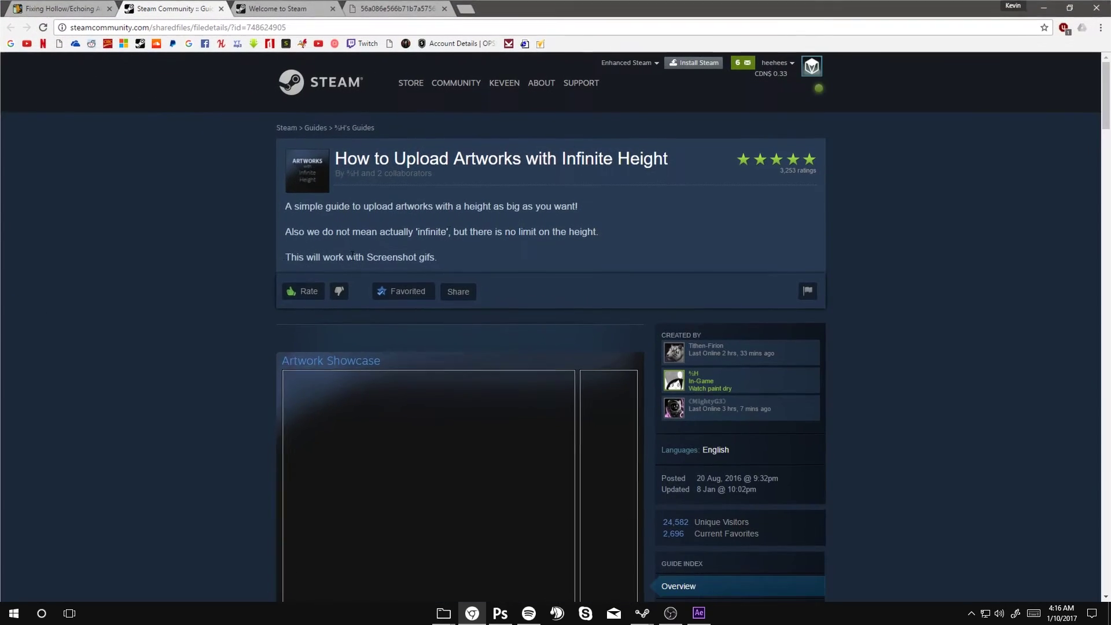
scroll(249, 268, "down", 5)
scroll(348, 304, "down", 5)
scroll(322, 354, "down", 4)
scroll(333, 315, "down", 2)
scroll(333, 315, "down", 2)
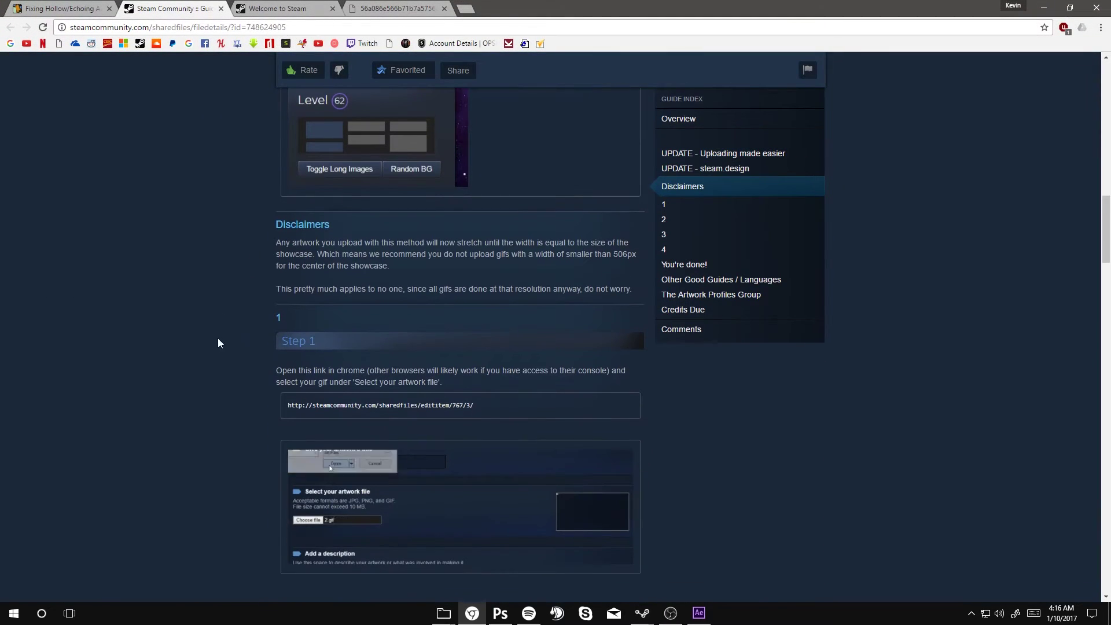
Load the guide's editItem/767/3 upload link in a new tab, then return to the guide's Step 3 code.
middle_click(391, 410)
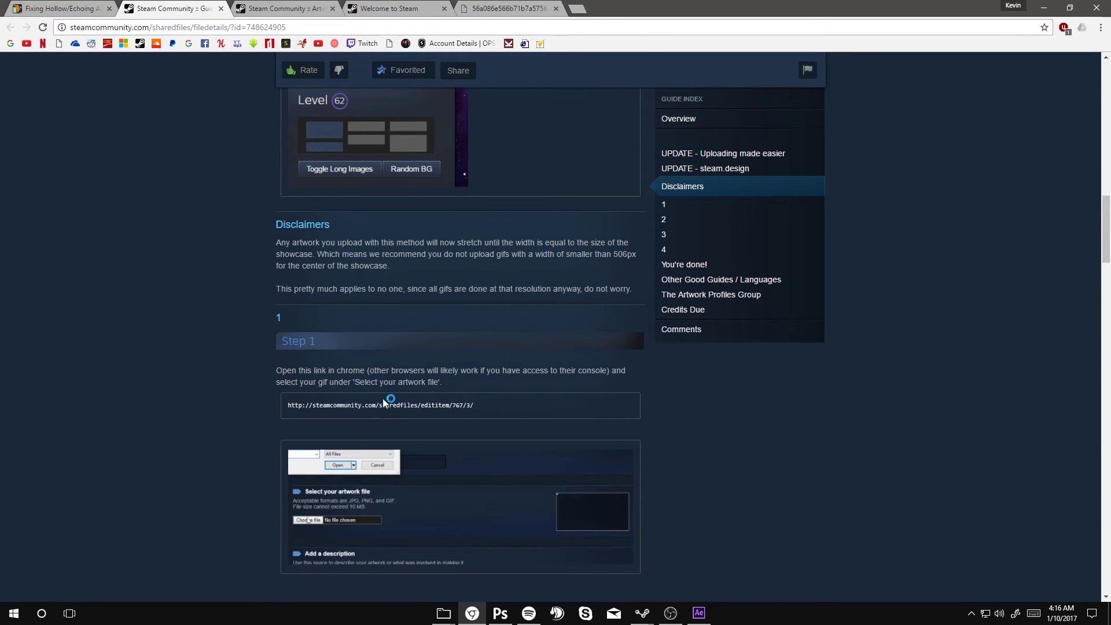
left_click(251, 5)
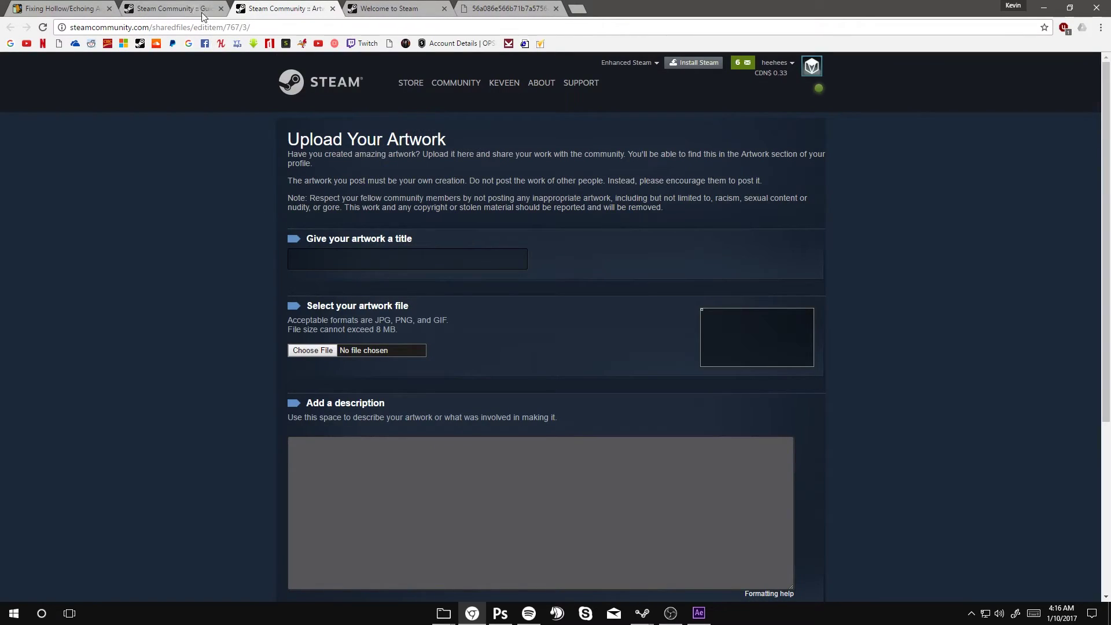
left_click(172, 7)
scroll(441, 330, "up", 8)
scroll(329, 199, "up", 3)
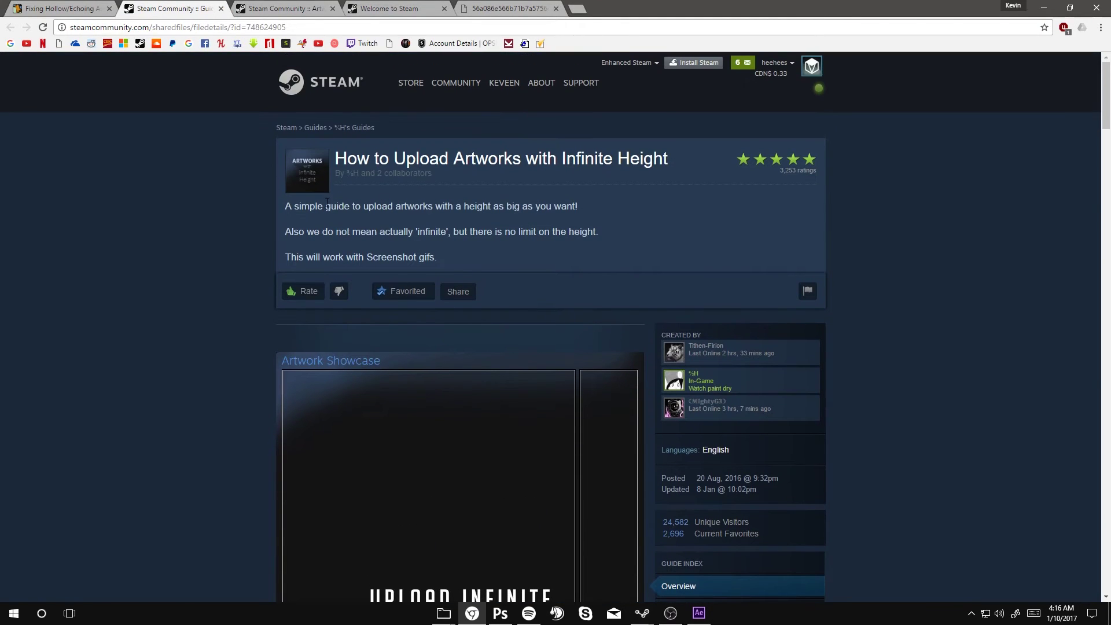
left_click(287, 8)
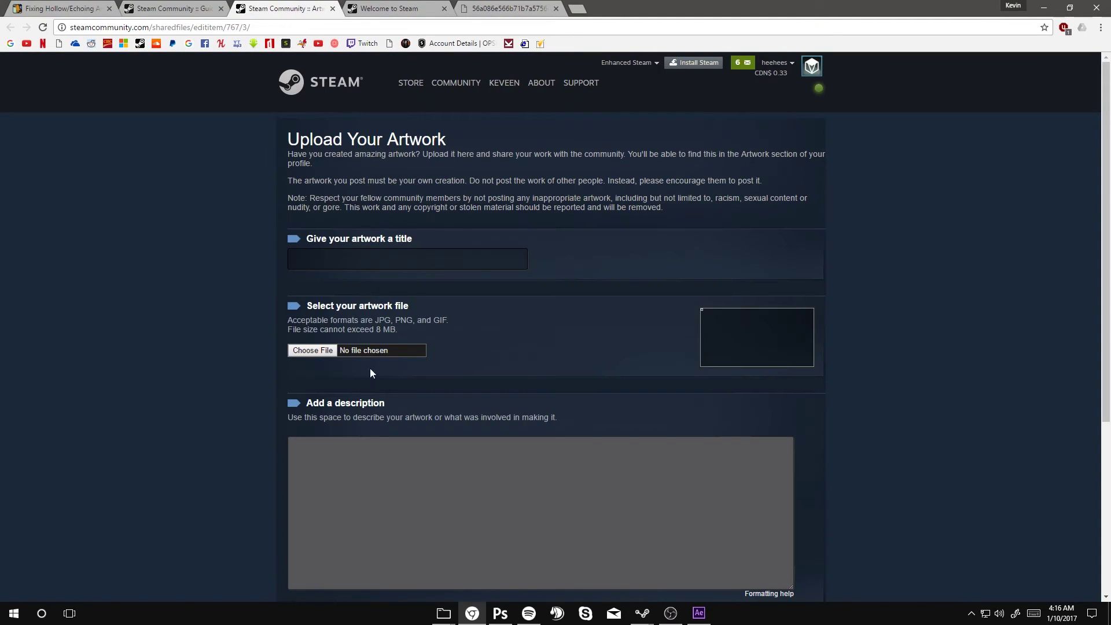
left_click(172, 9)
scroll(412, 364, "down", 5)
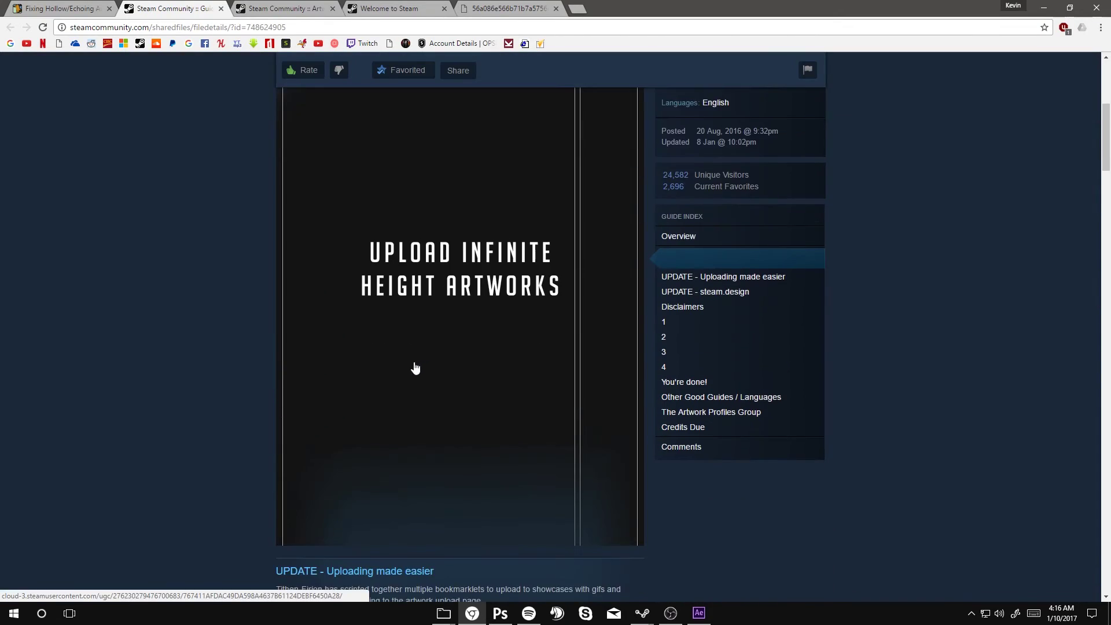
scroll(412, 399, "down", 8)
scroll(451, 348, "down", 5)
scroll(404, 393, "up", 5)
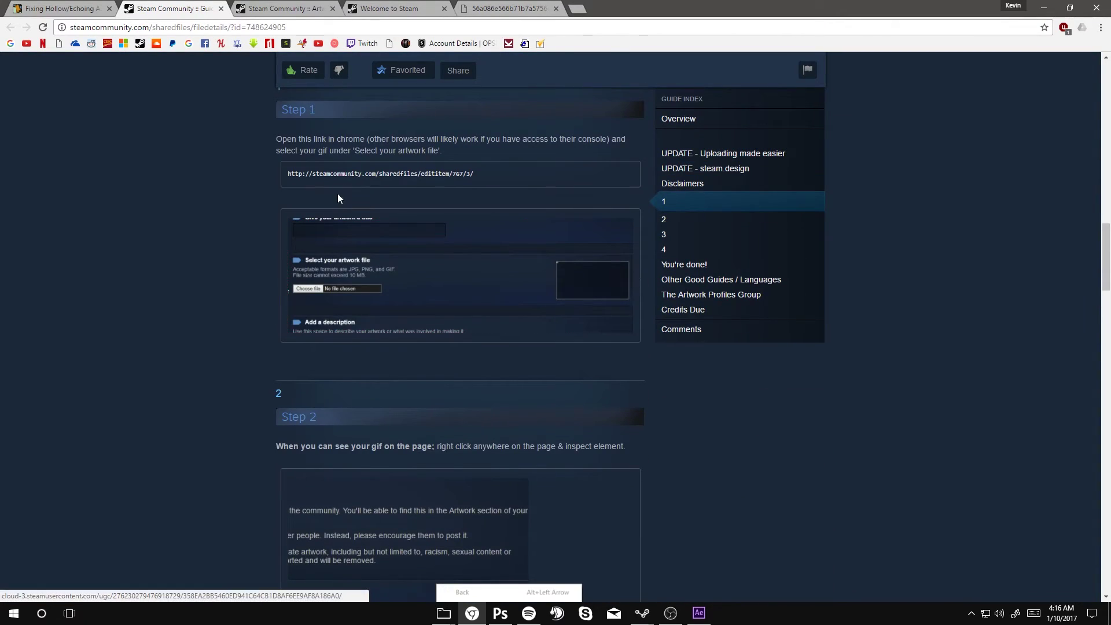
scroll(360, 400, "down", 4)
scroll(301, 261, "down", 5)
scroll(301, 261, "down", 5)
scroll(347, 347, "up", 3)
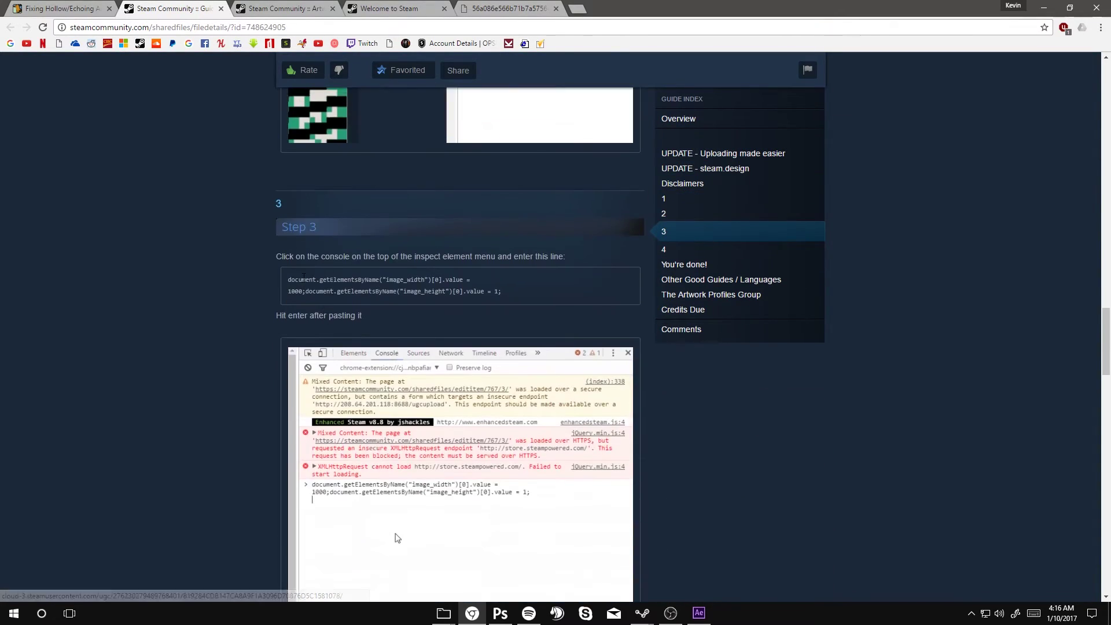
left_click_drag(503, 291, 288, 280)
key("ctrl+c")
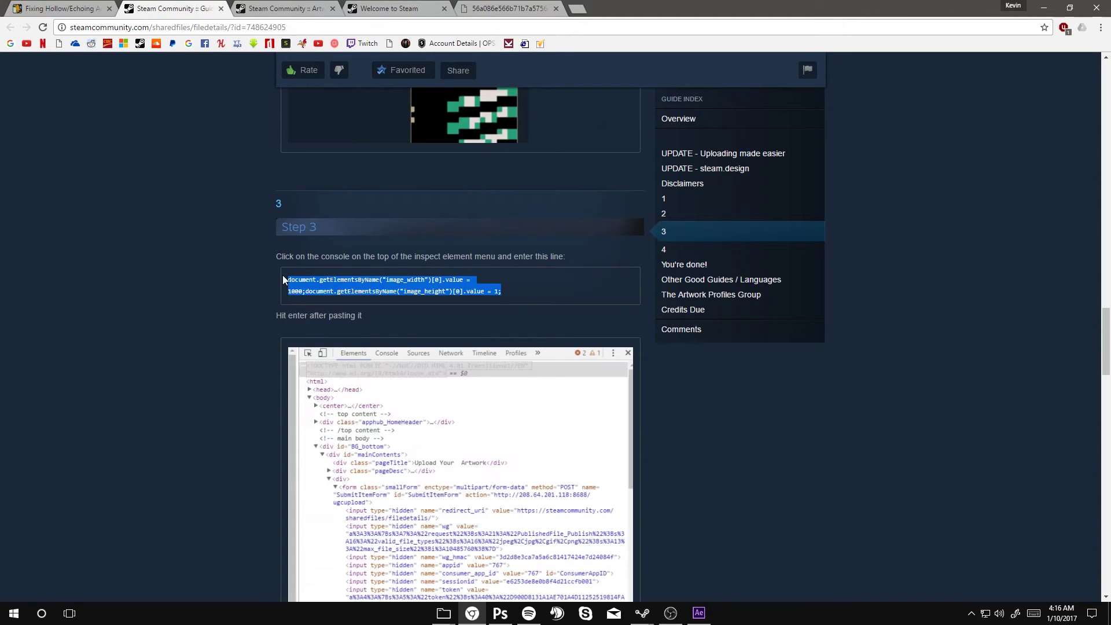
Fill in title KEVYN, file main-gif.gif and a PLZ RATE description, then submit the form.
left_click(304, 8)
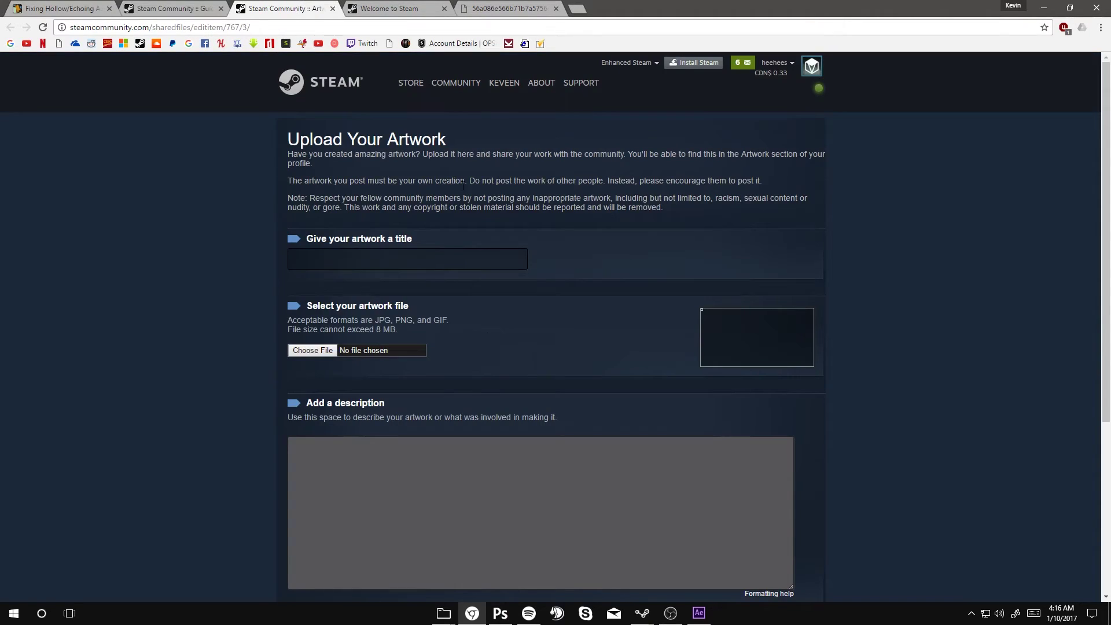
left_click(353, 257)
left_click(381, 279)
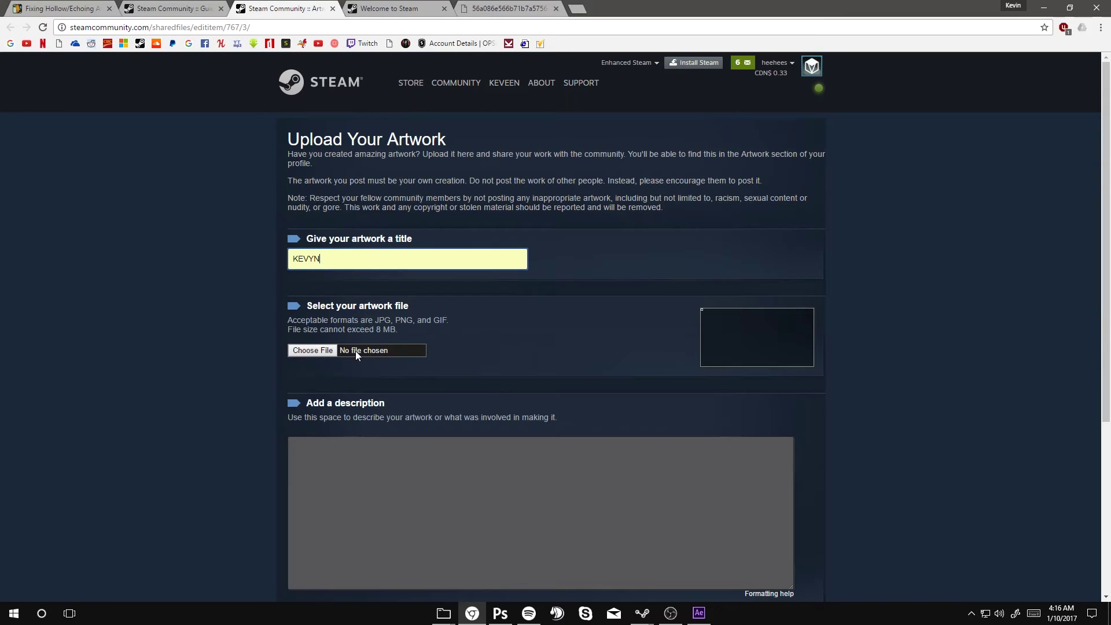
left_click(309, 350)
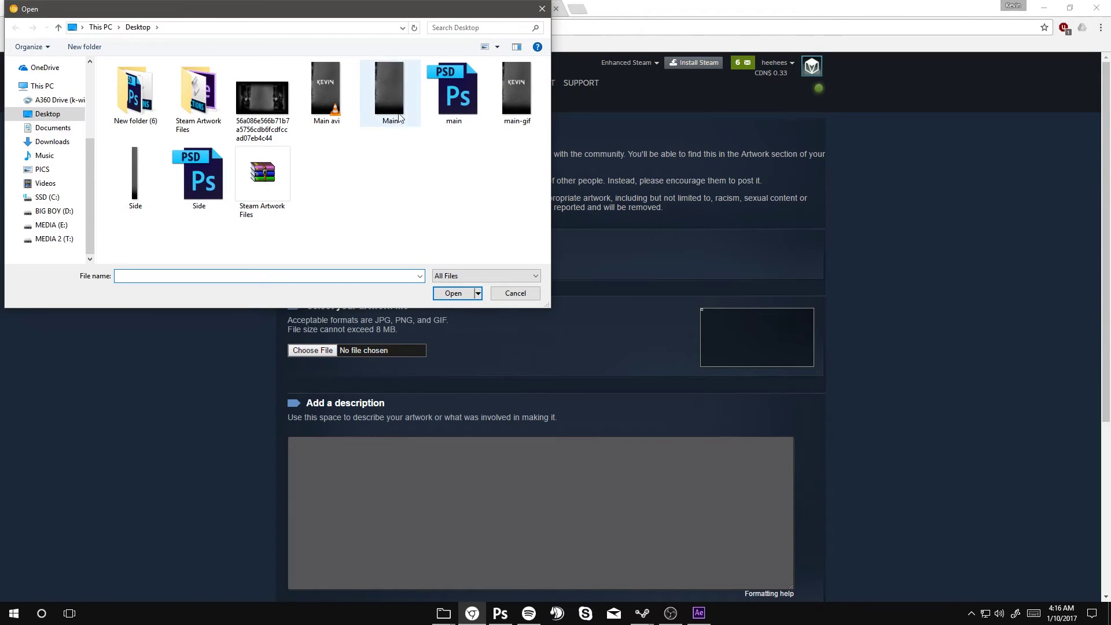
double_click(516, 93)
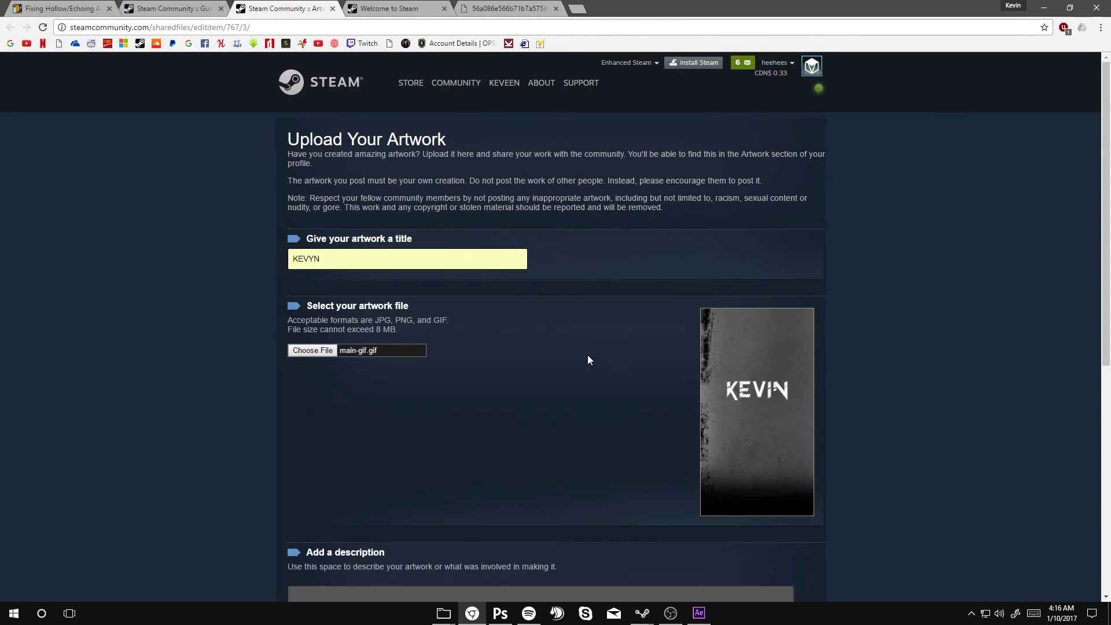
scroll(617, 362, "down", 5)
scroll(683, 390, "up", 2)
scroll(527, 408, "down", 2)
left_click(386, 302)
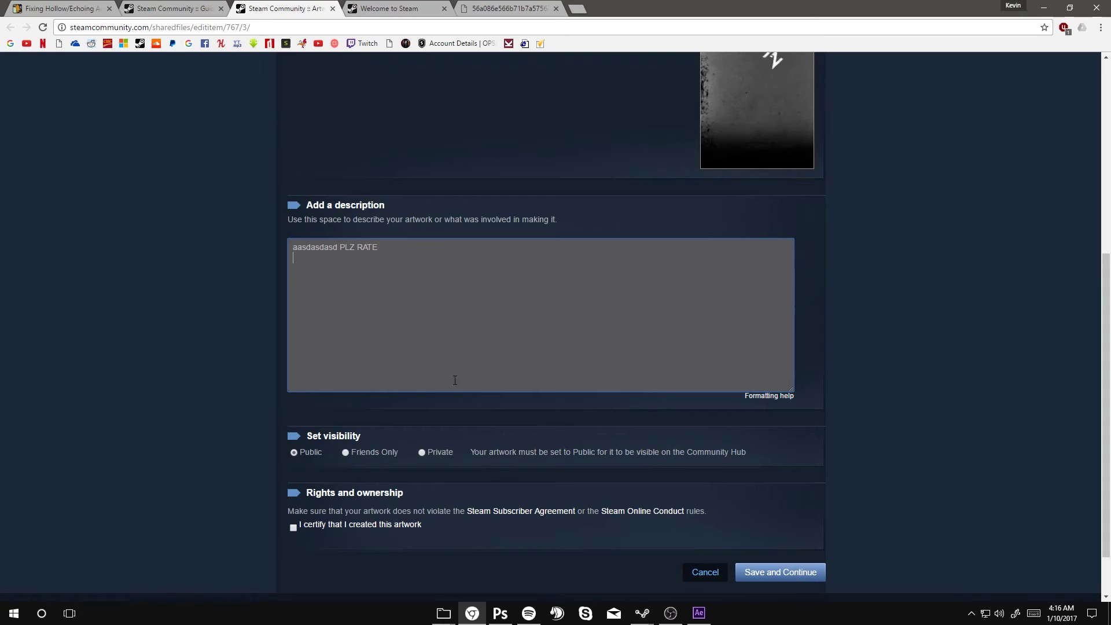
scroll(517, 413, "down", 1)
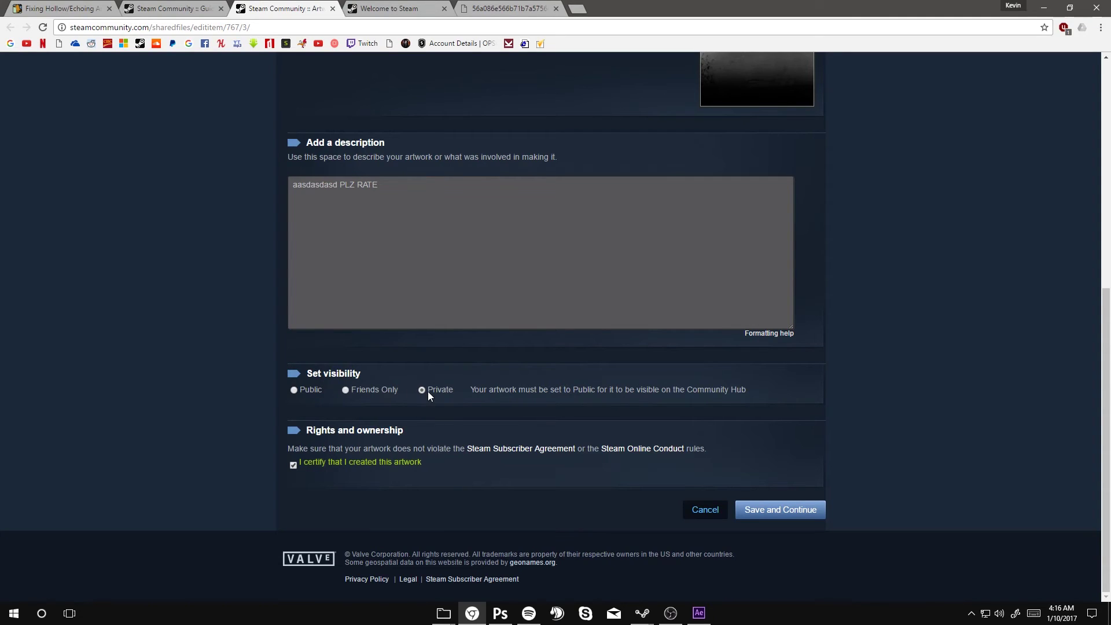
left_click(764, 513)
scroll(556, 347, "down", 5)
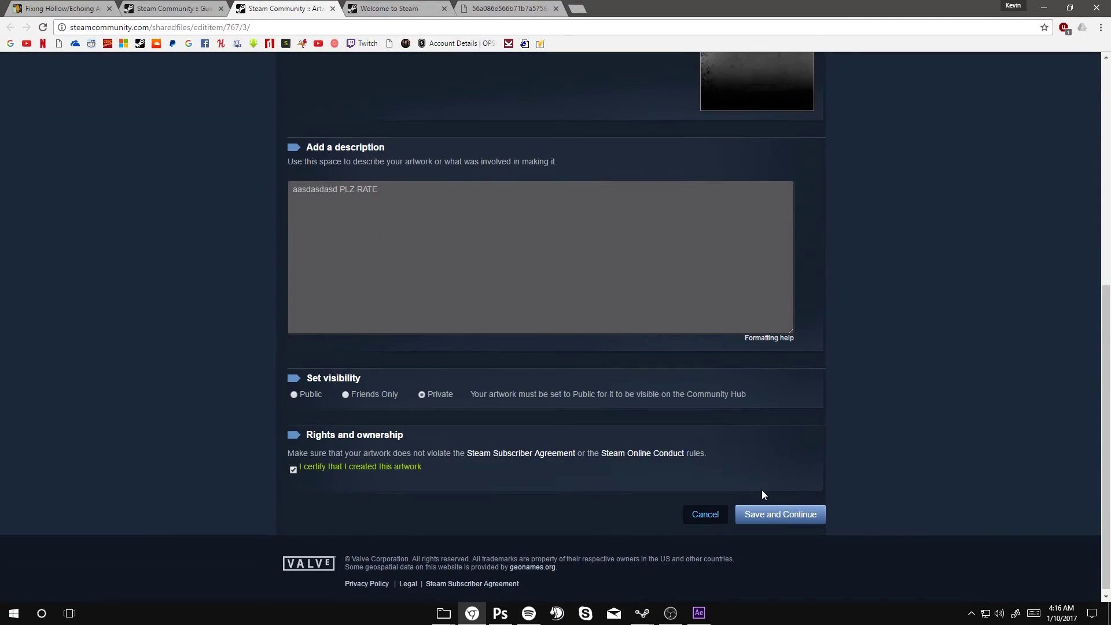
In the DevTools Console, run the pasted code setting image_width 1000 and image_height 1.
right_click(846, 227)
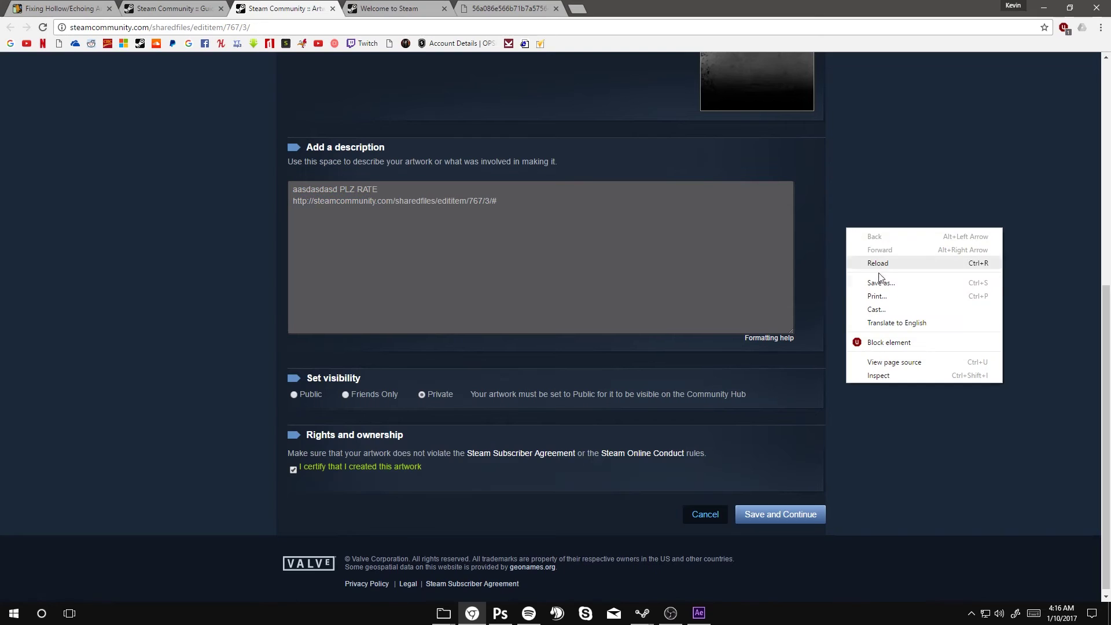
left_click(921, 166)
right_click(920, 166)
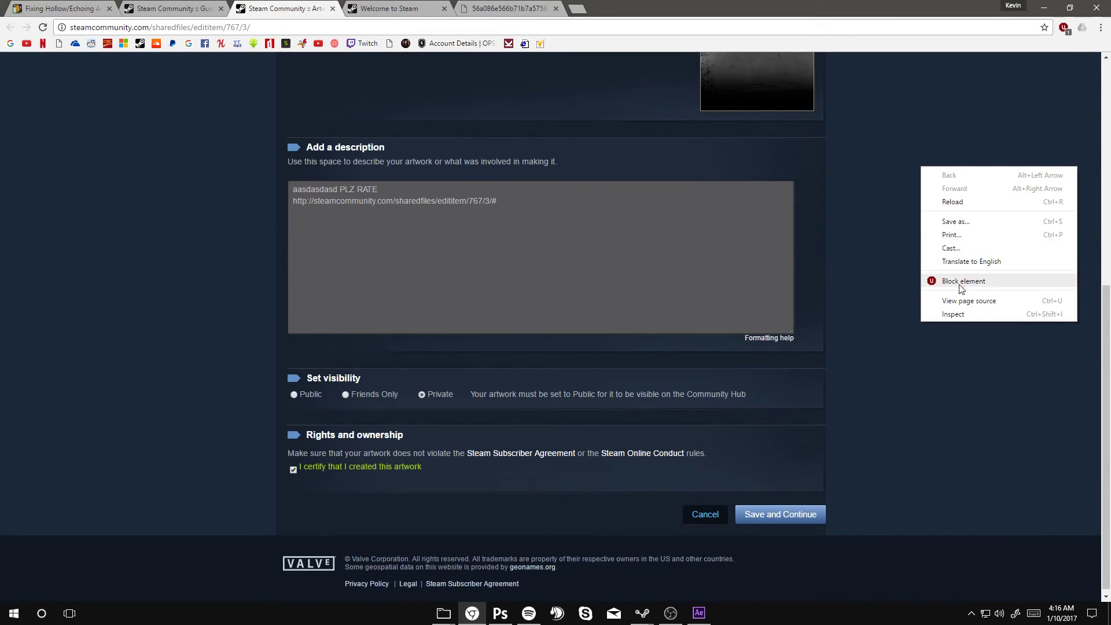
left_click(954, 313)
left_click(887, 60)
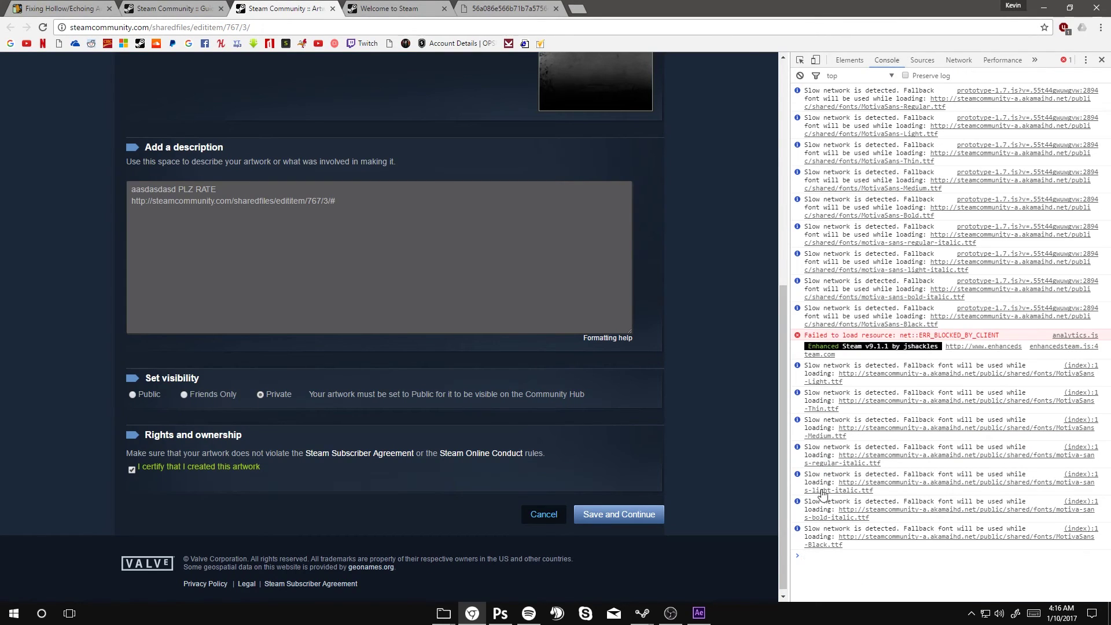
key("ctrl+v")
key("Return")
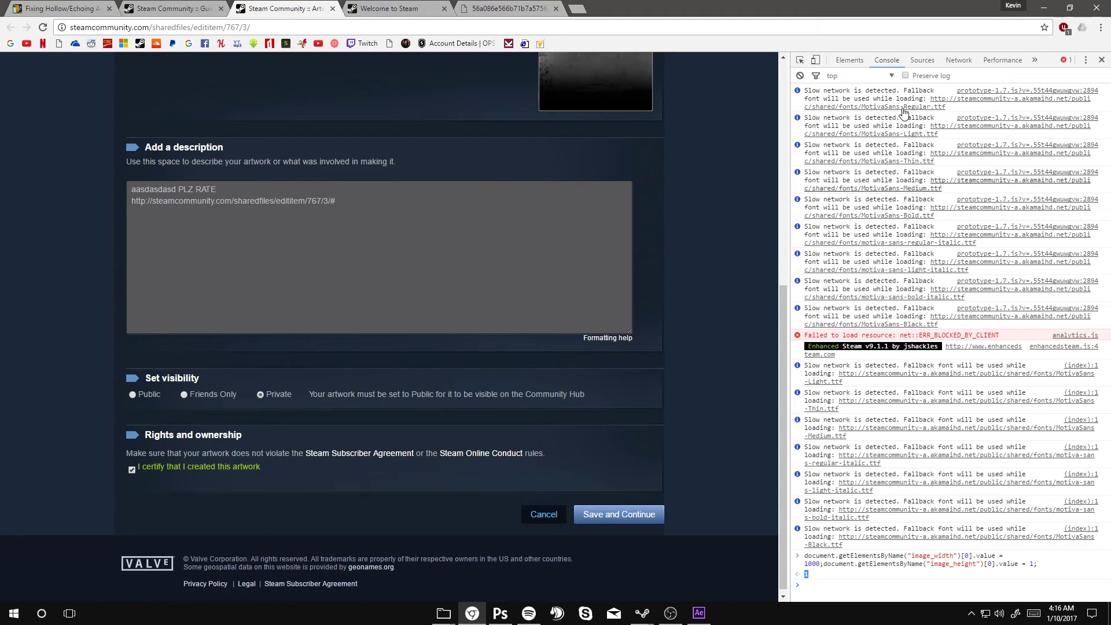
Close DevTools and submit the KEVYN artwork with Save and Continue.
left_click(1101, 60)
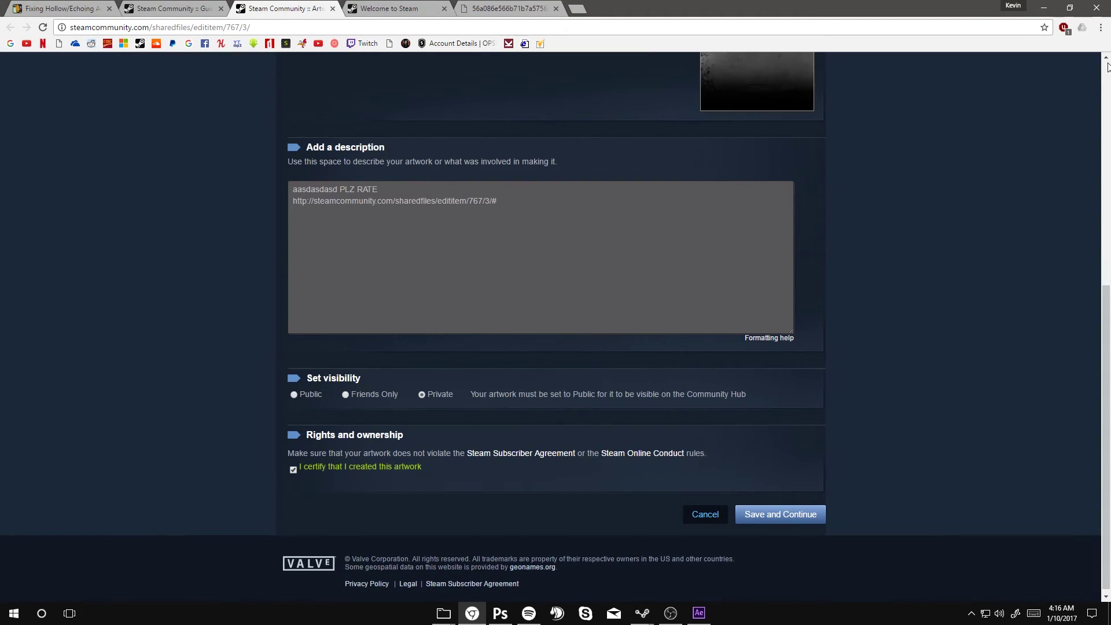
scroll(555, 347, "up", 2)
scroll(555, 347, "down", 2)
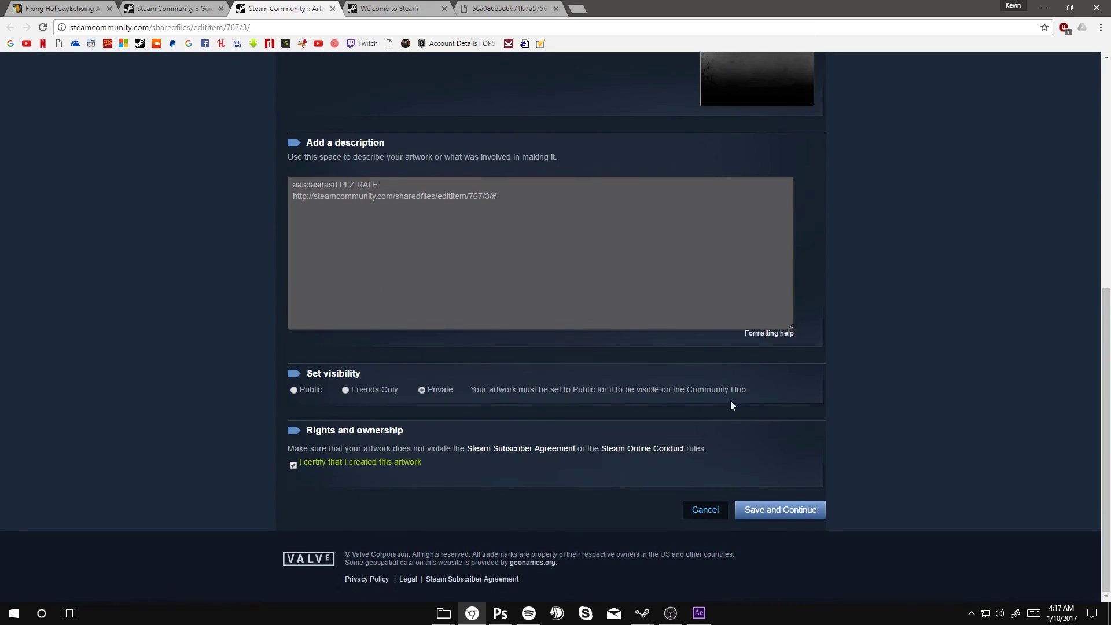
left_click(772, 512)
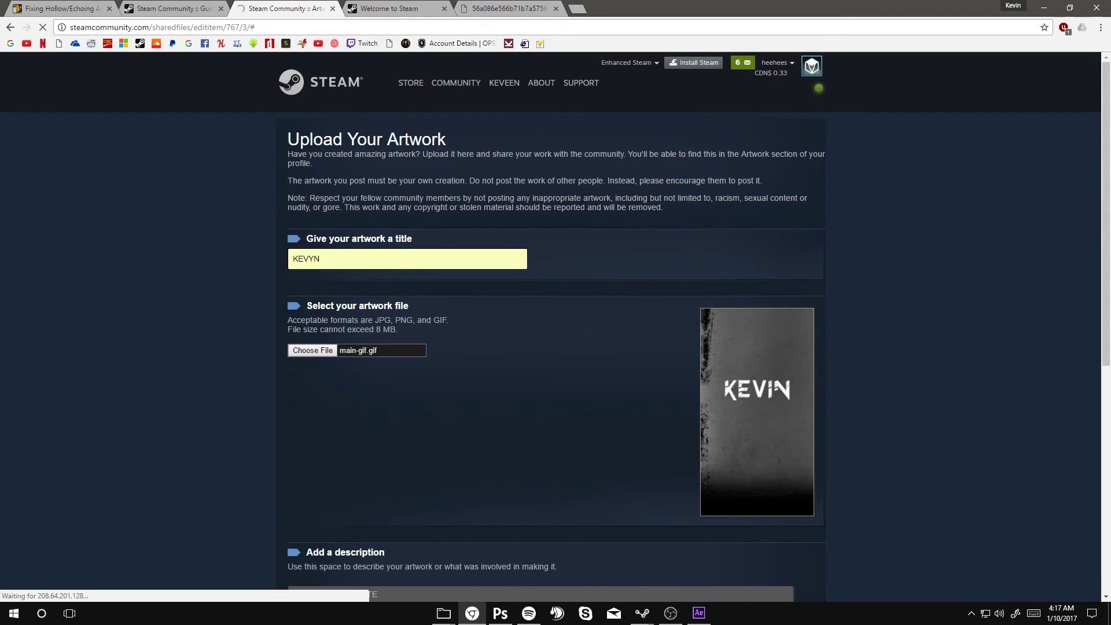
scroll(176, 395, "down", 5)
scroll(371, 506, "down", 1)
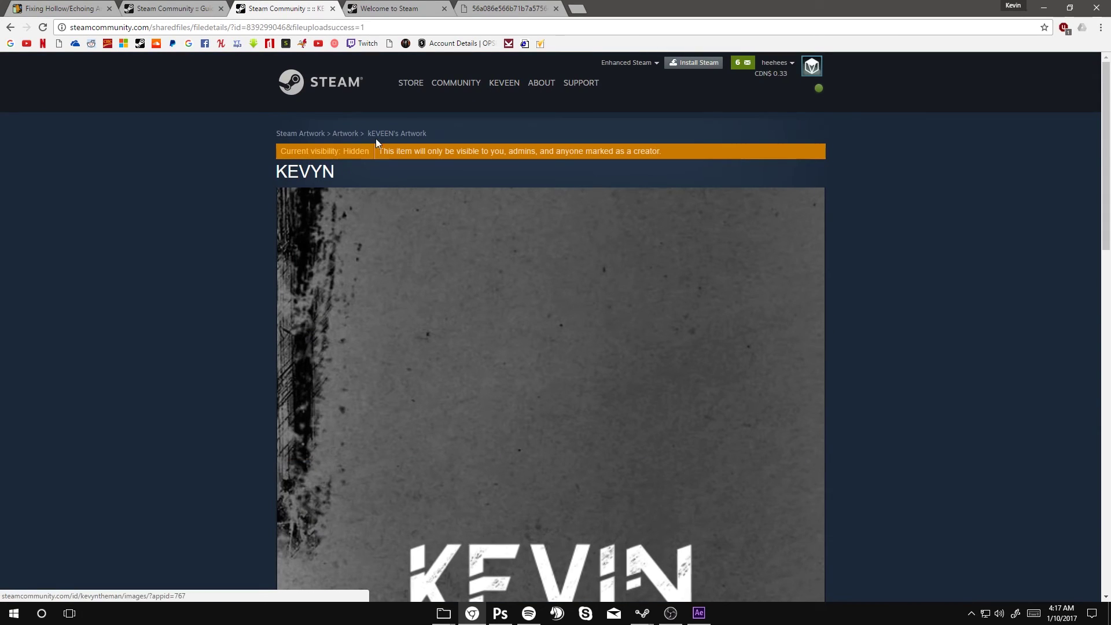
scroll(327, 314, "down", 3)
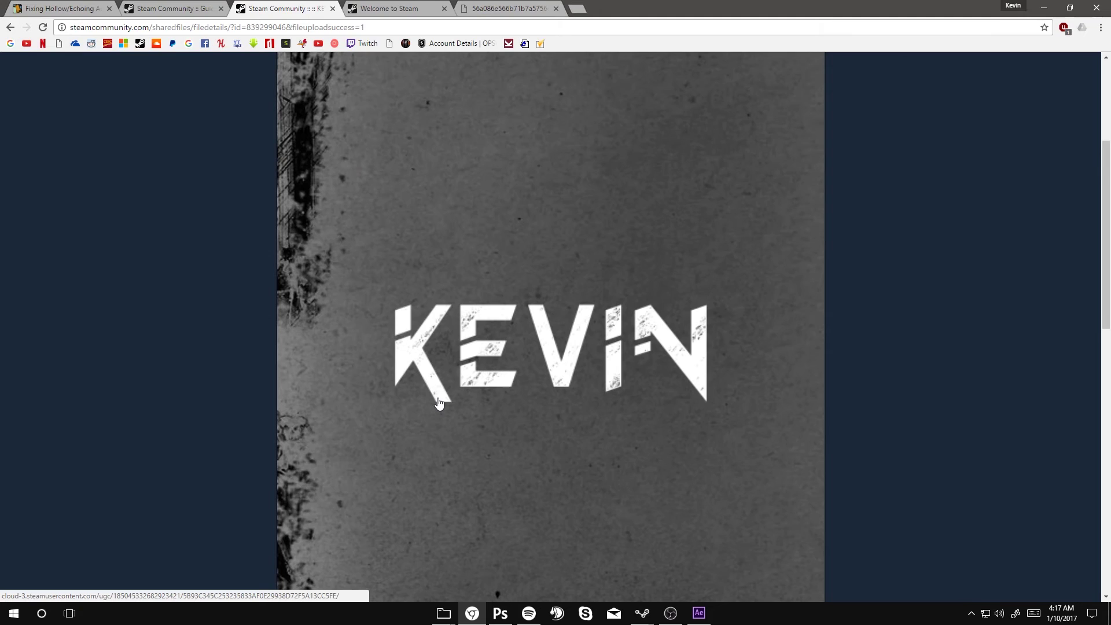
scroll(439, 404, "up", 5)
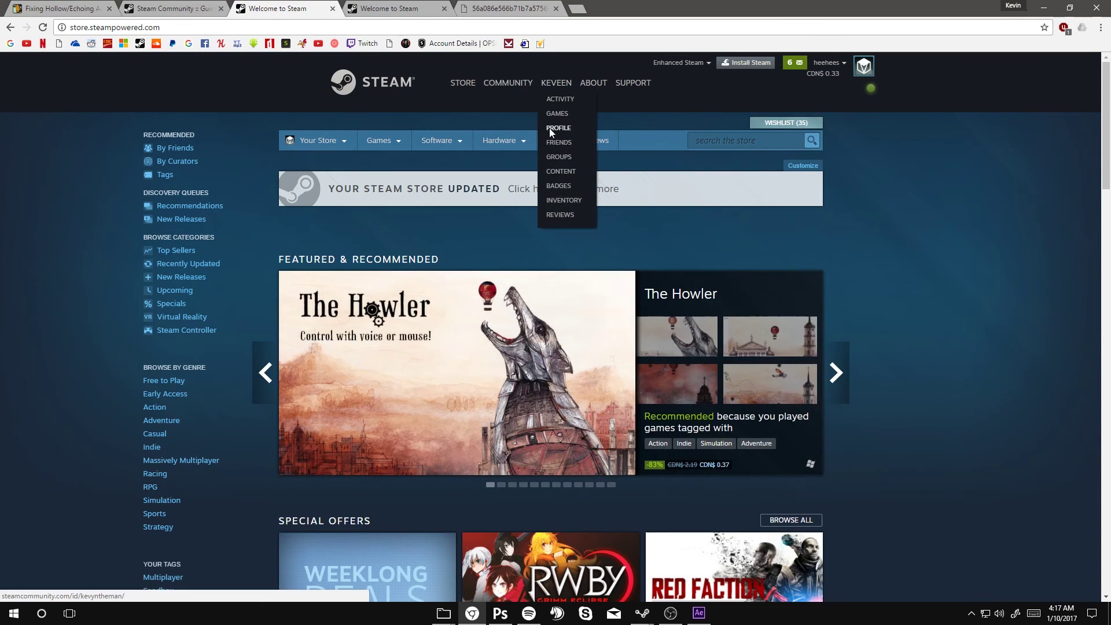
Choose the KEVYN artwork for the Artwork Showcase slot on the Edit Profile page.
left_click(550, 128)
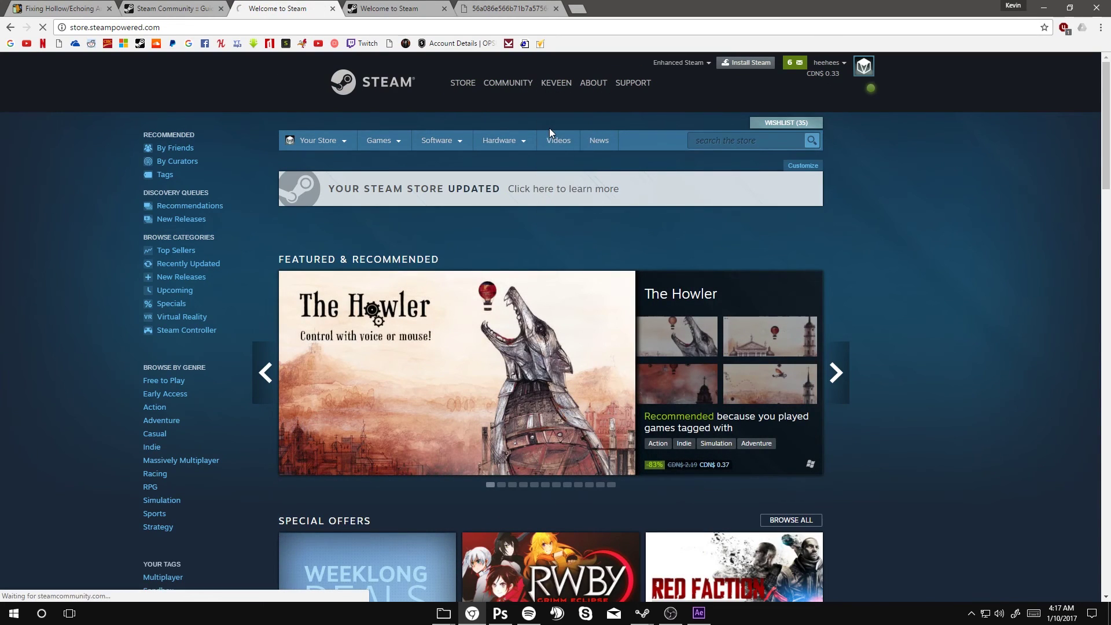
left_click(692, 219)
scroll(385, 310, "down", 5)
scroll(271, 329, "down", 5)
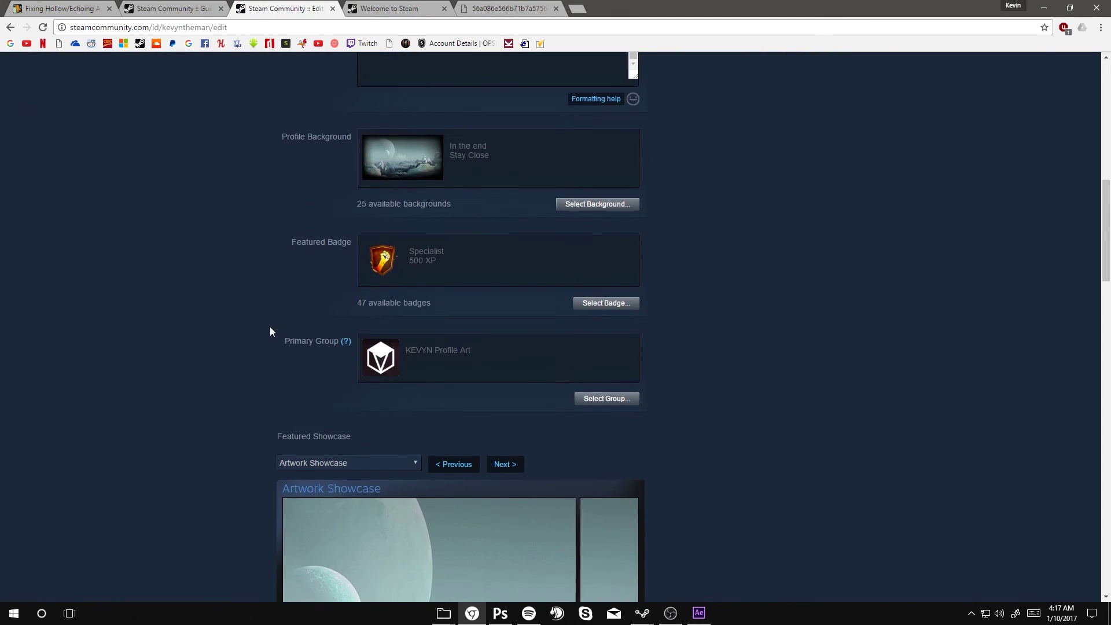
scroll(270, 329, "down", 4)
left_click(444, 318)
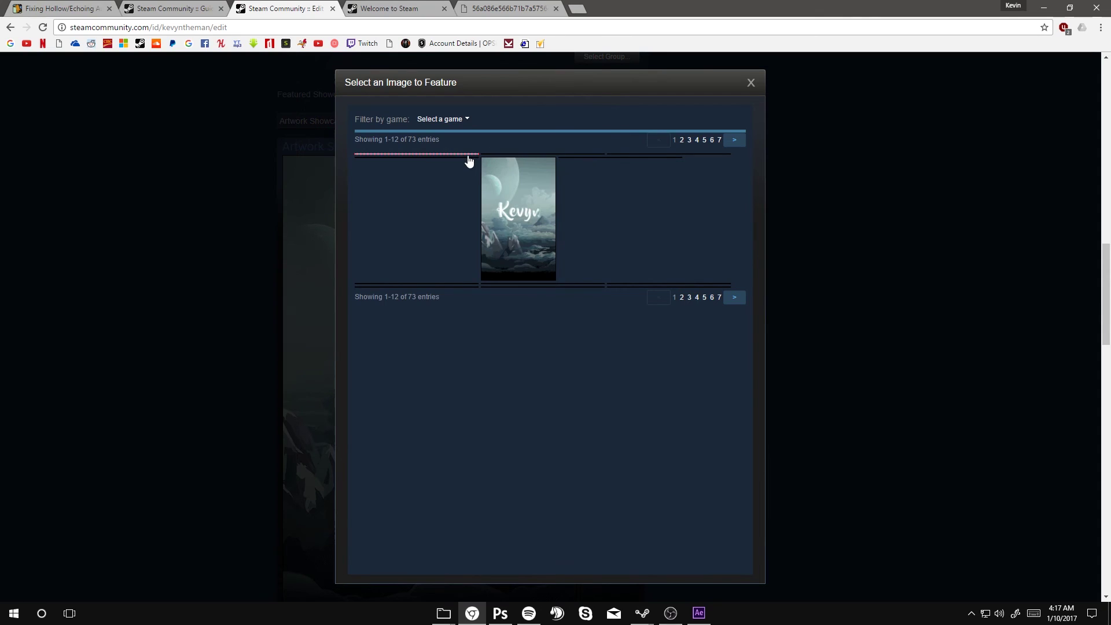
left_click(467, 159)
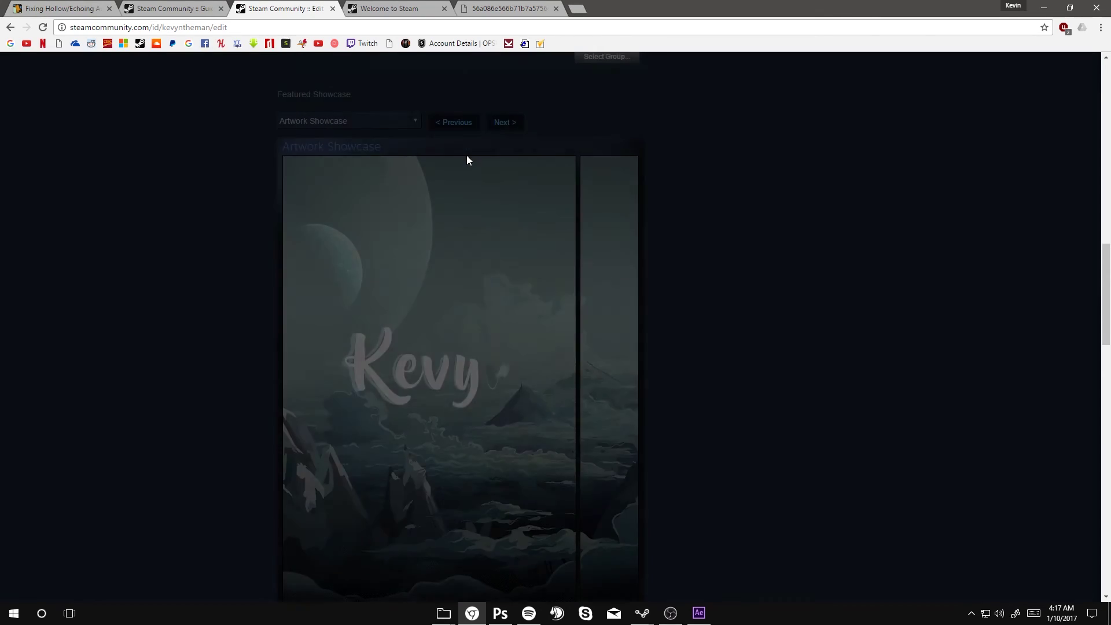
scroll(338, 438, "down", 5)
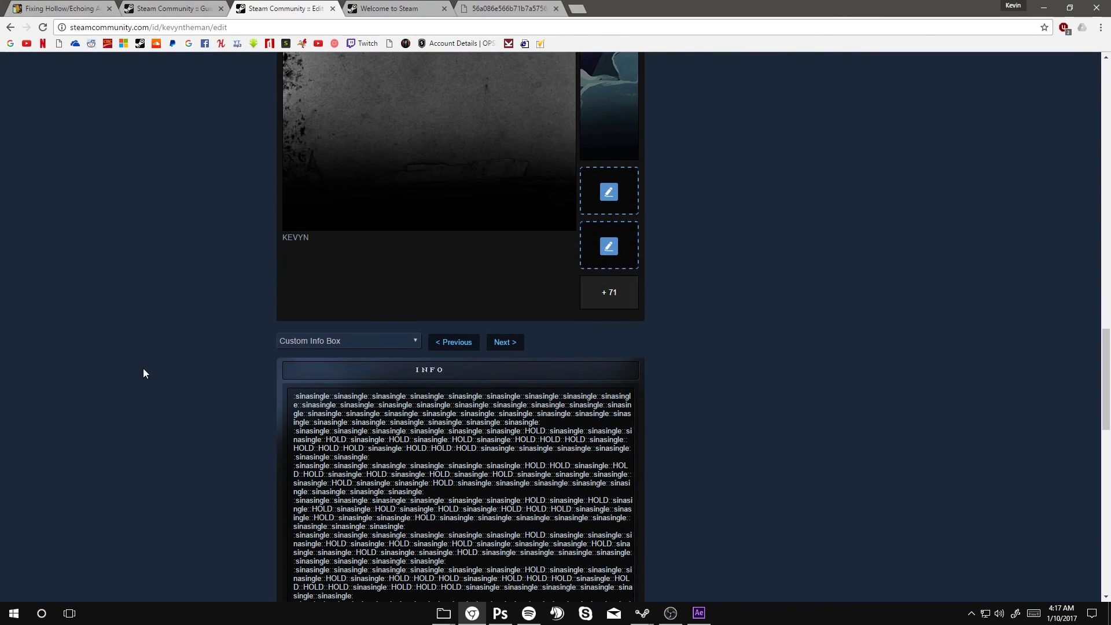
scroll(146, 369, "up", 4)
scroll(241, 305, "up", 3)
scroll(344, 277, "up", 4)
scroll(260, 295, "down", 4)
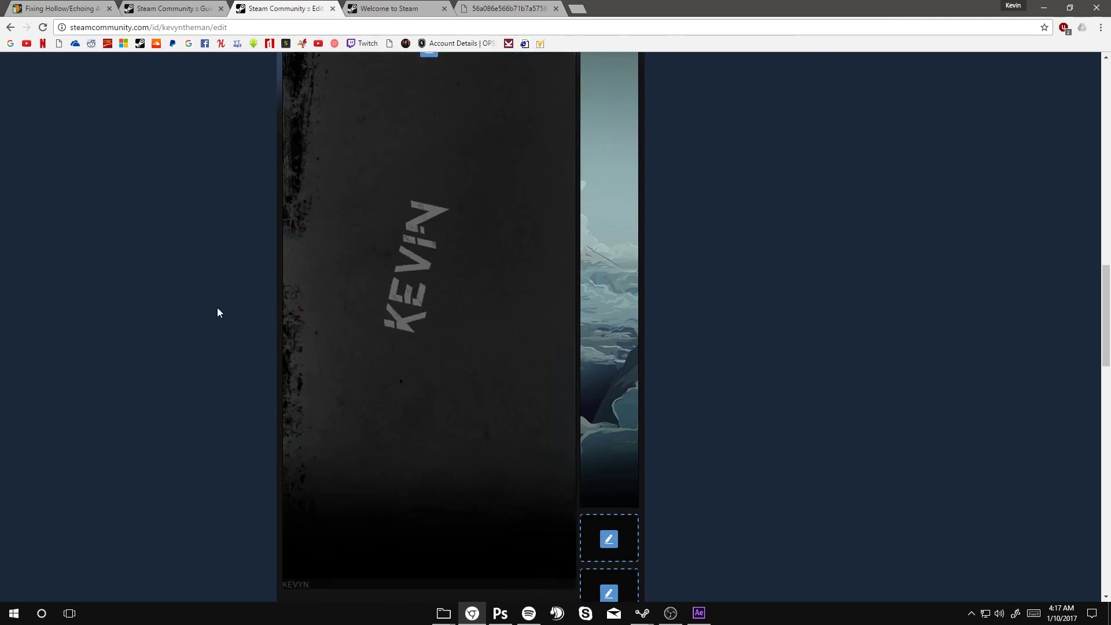
scroll(171, 329, "up", 6)
scroll(269, 256, "up", 2)
scroll(270, 256, "up", 2)
Set the profile background to Mordheim_Profile4 and save the changes.
left_click(401, 394)
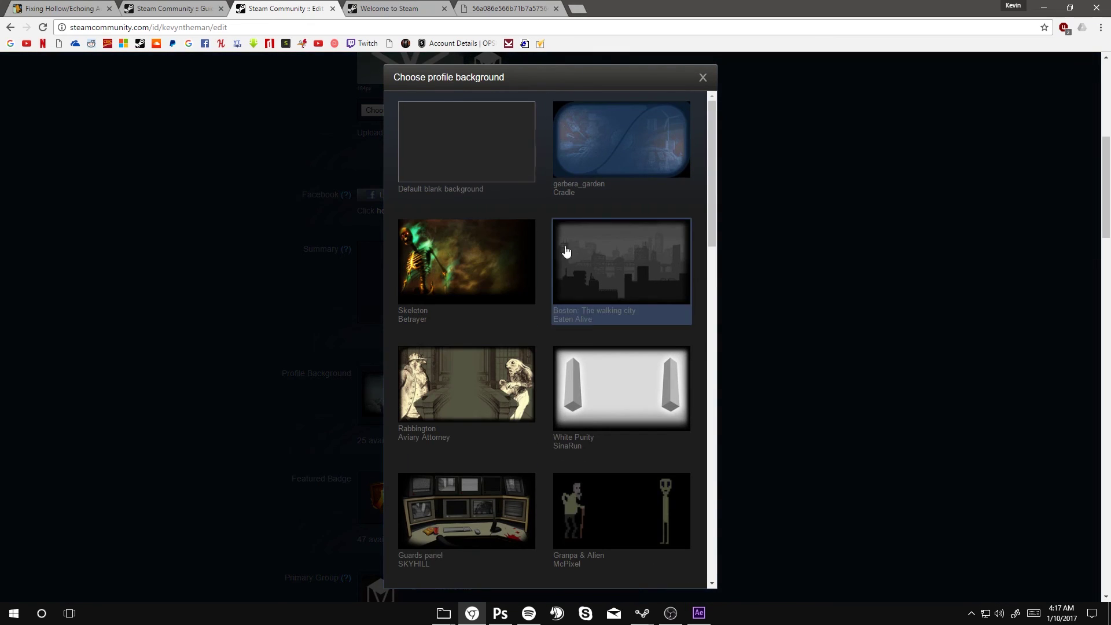
scroll(581, 289, "down", 4)
scroll(590, 330, "down", 2)
scroll(521, 373, "down", 3)
scroll(495, 387, "down", 3)
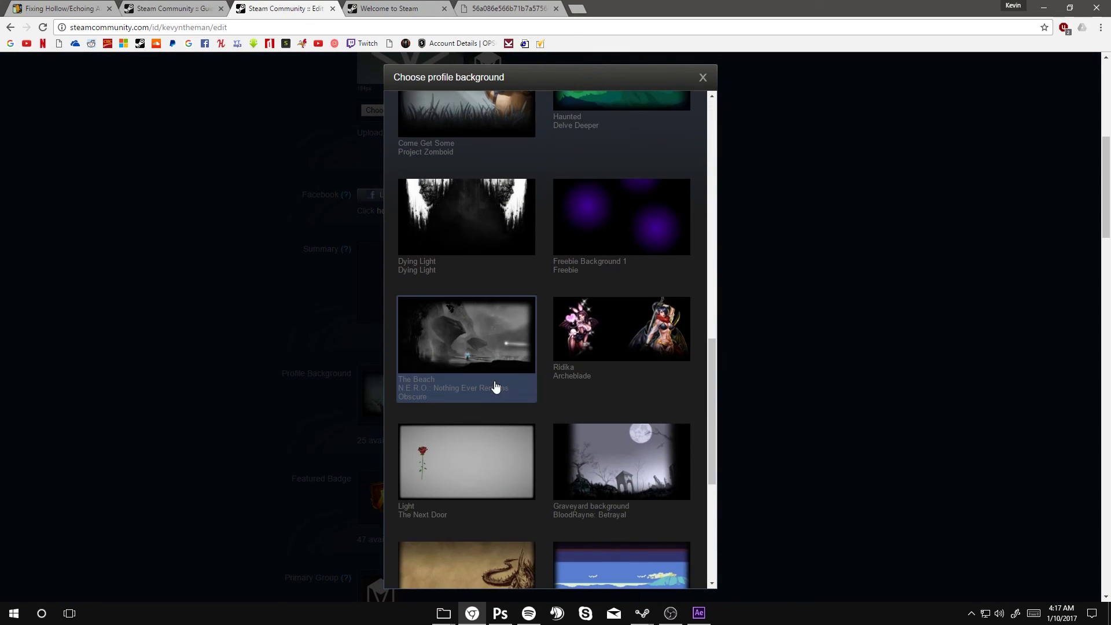
scroll(550, 373, "down", 3)
scroll(550, 374, "down", 3)
left_click(607, 390)
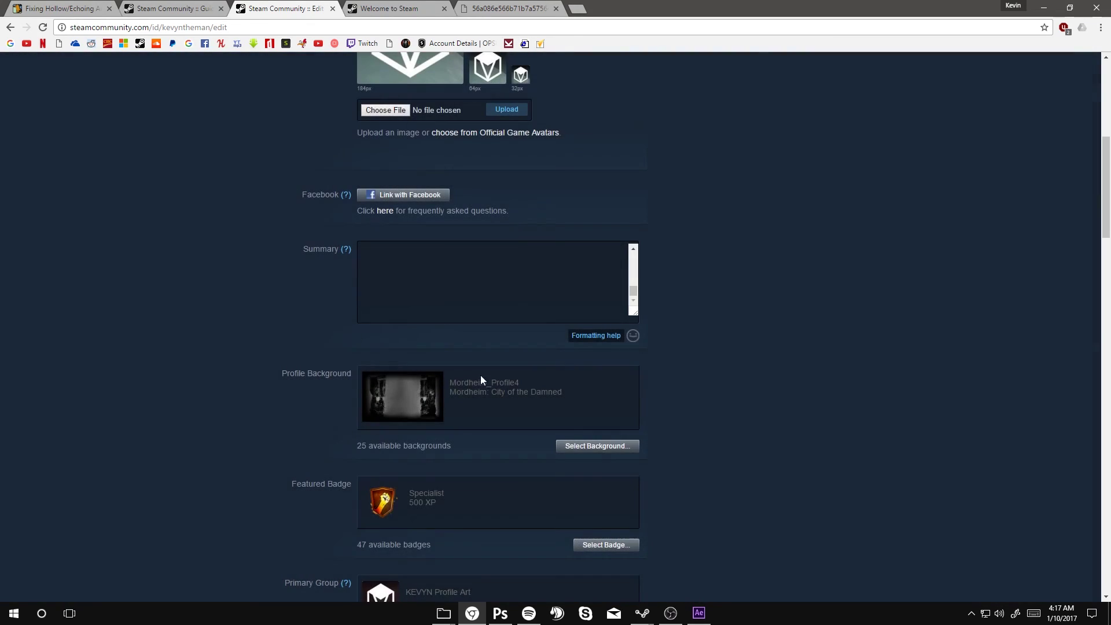
scroll(422, 384, "down", 6)
scroll(225, 358, "down", 6)
scroll(269, 351, "down", 6)
scroll(512, 456, "down", 4)
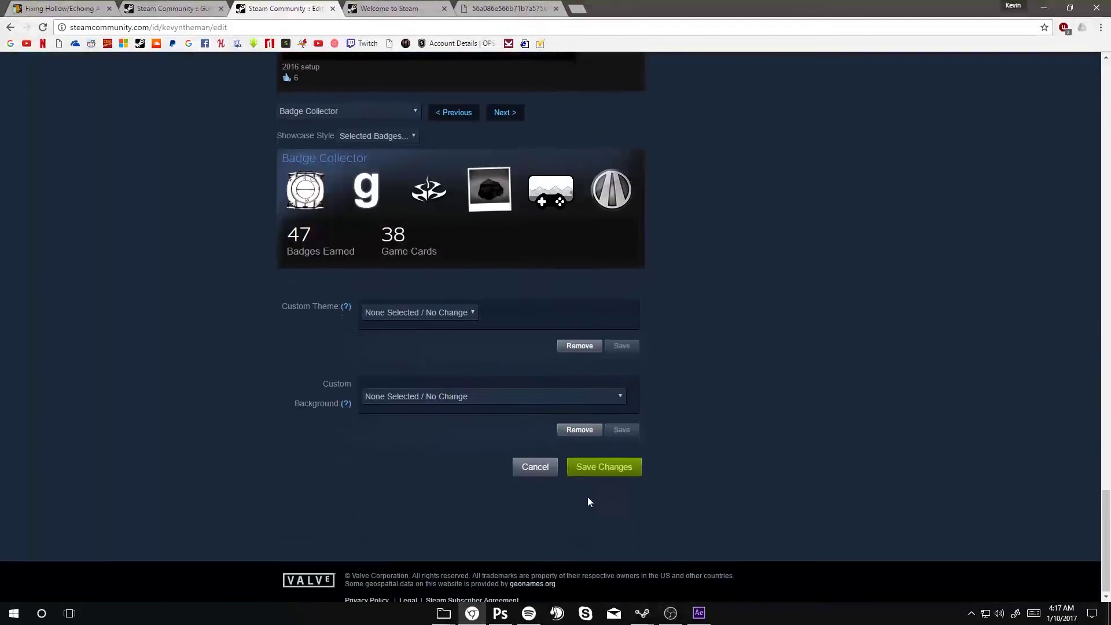
left_click(603, 466)
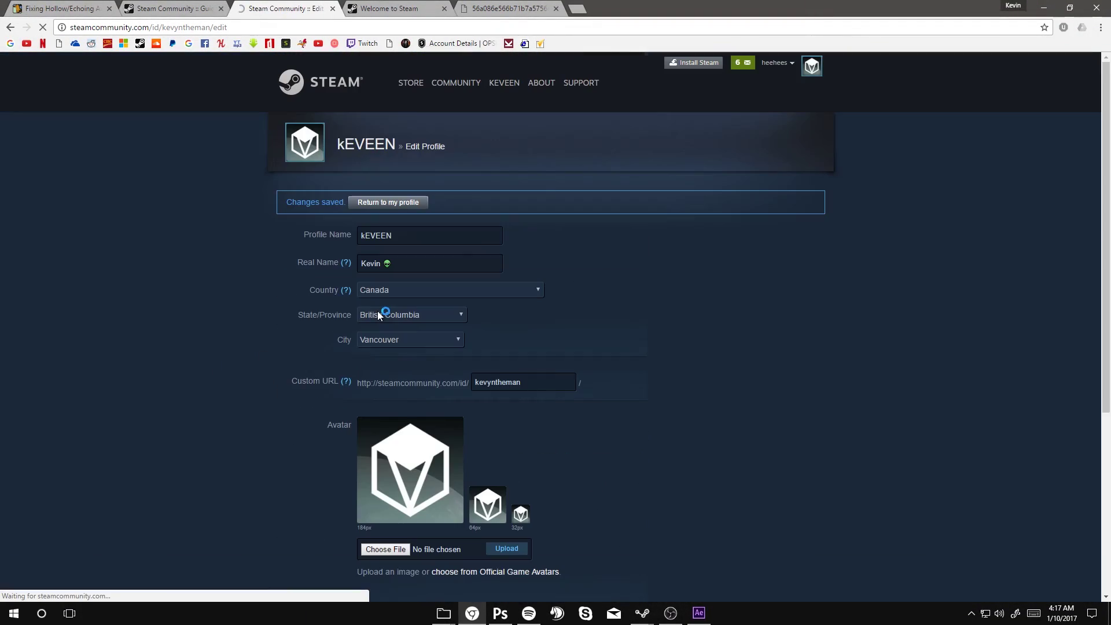
Go to the public profile page showing the animated KEVIN artwork showcase.
left_click(365, 144)
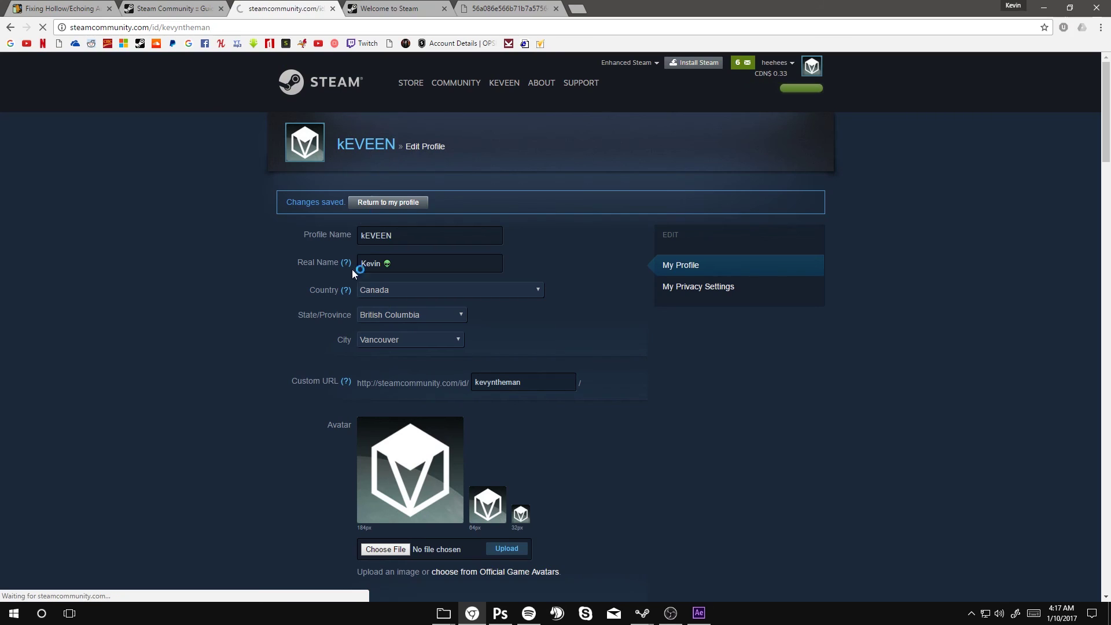
scroll(225, 341, "down", 3)
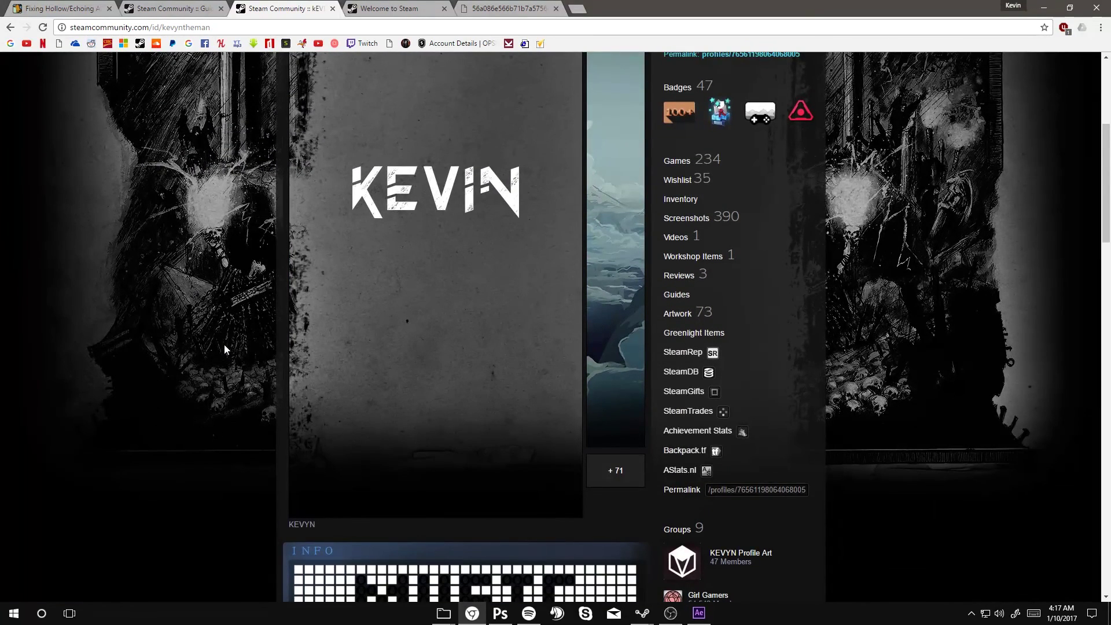
scroll(208, 353, "up", 2)
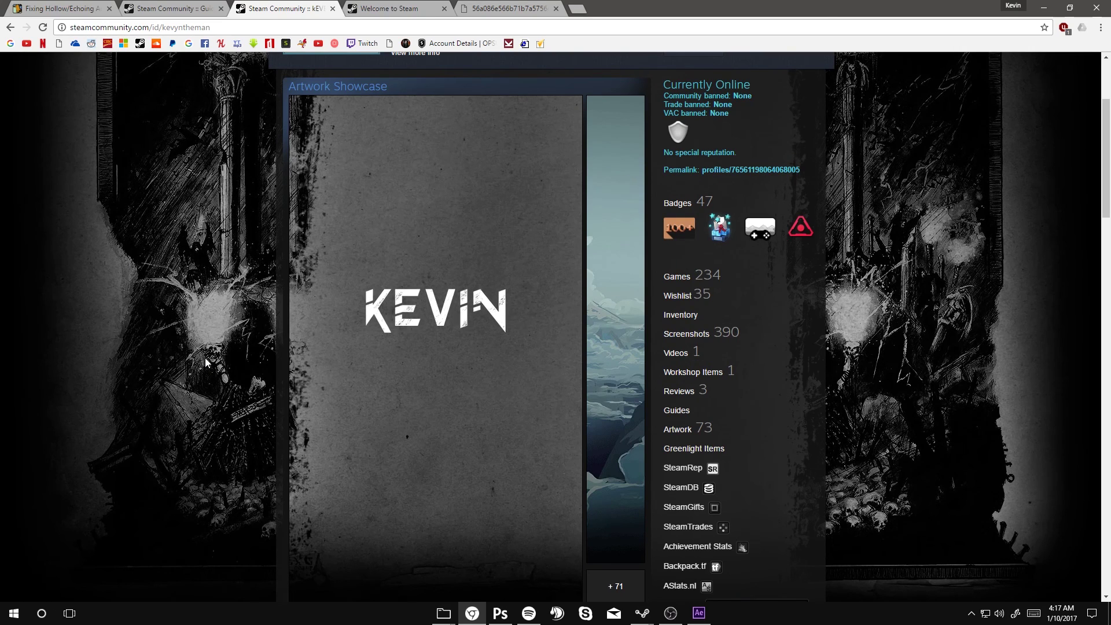
scroll(205, 357, "up", 1)
scroll(205, 358, "up", 2)
Show the desktop and open Steam Artwork Files, reopening it after nudging its icon left.
key("super+d")
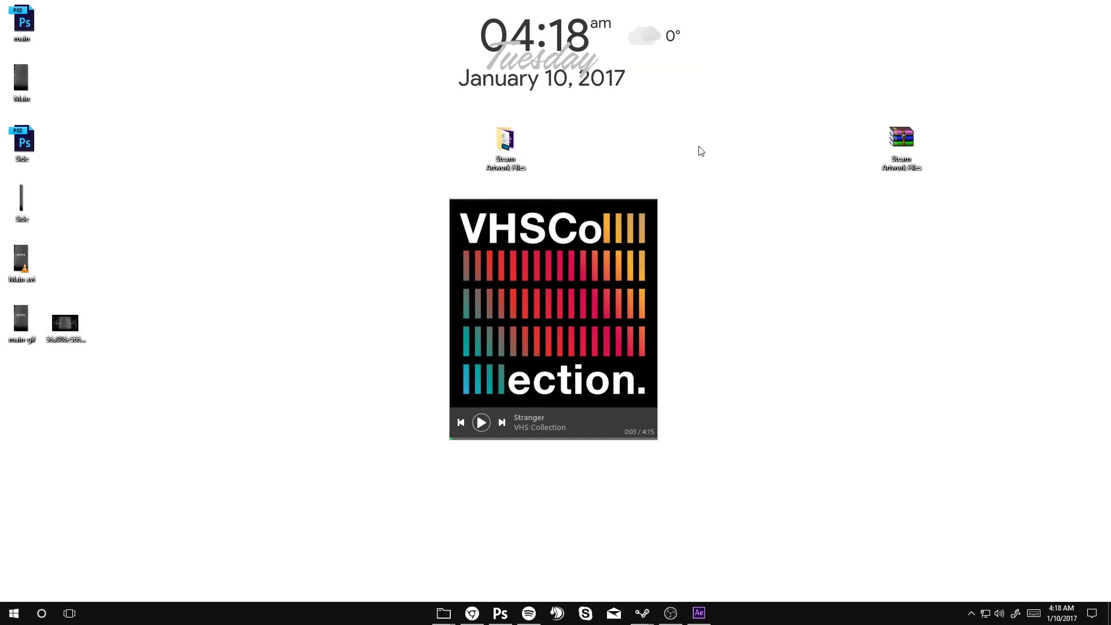
double_click(496, 156)
left_click(942, 51)
left_click_drag(505, 140, 458, 144)
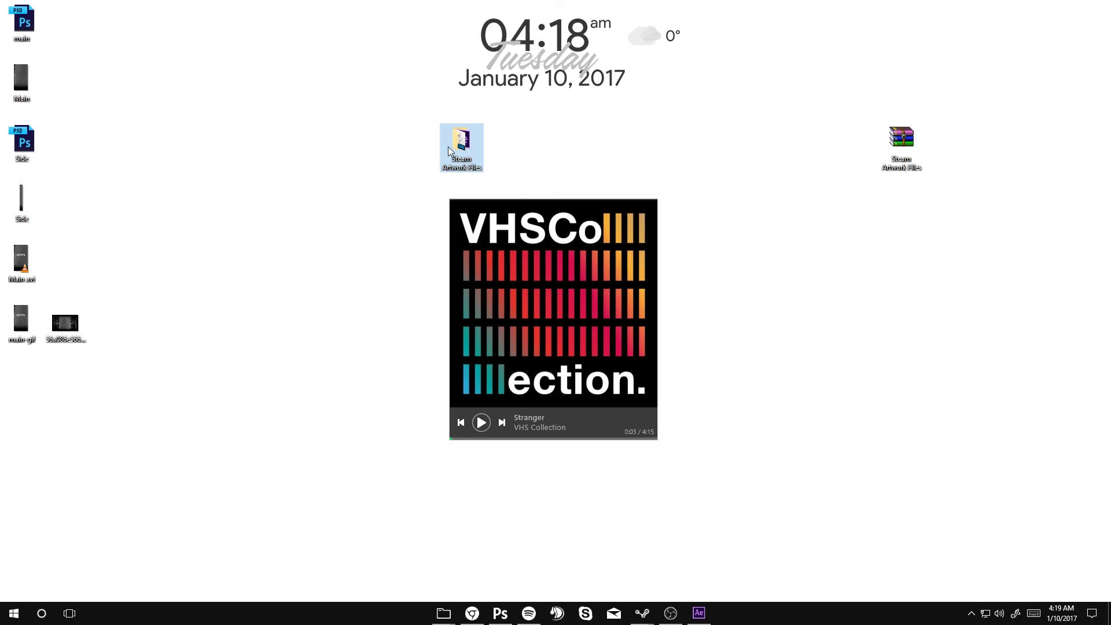
double_click(459, 147)
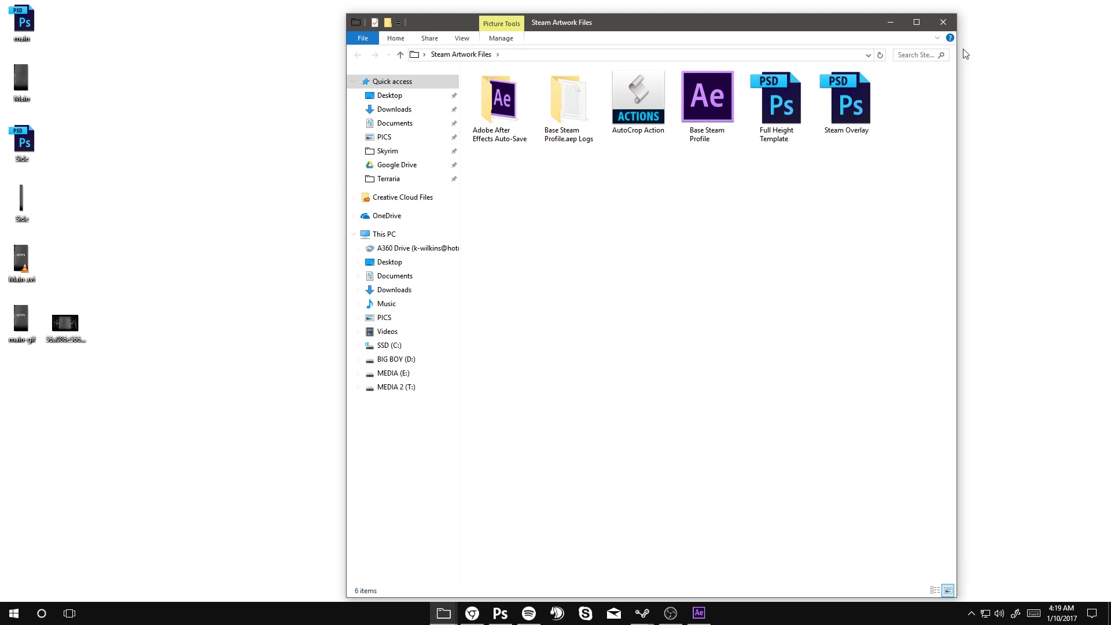